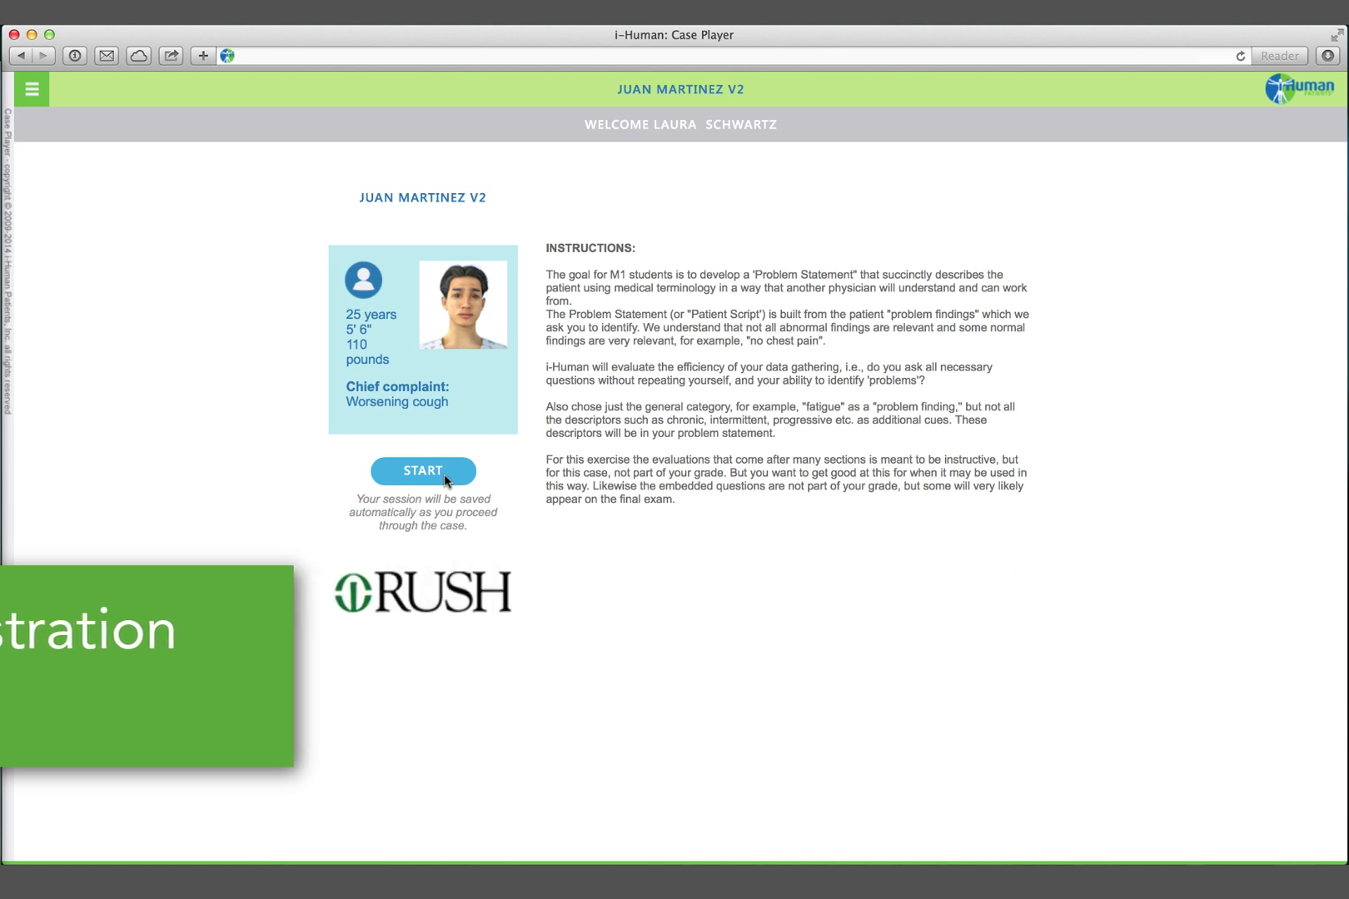
{"action": "left_click", "coordinate": [444, 471]}
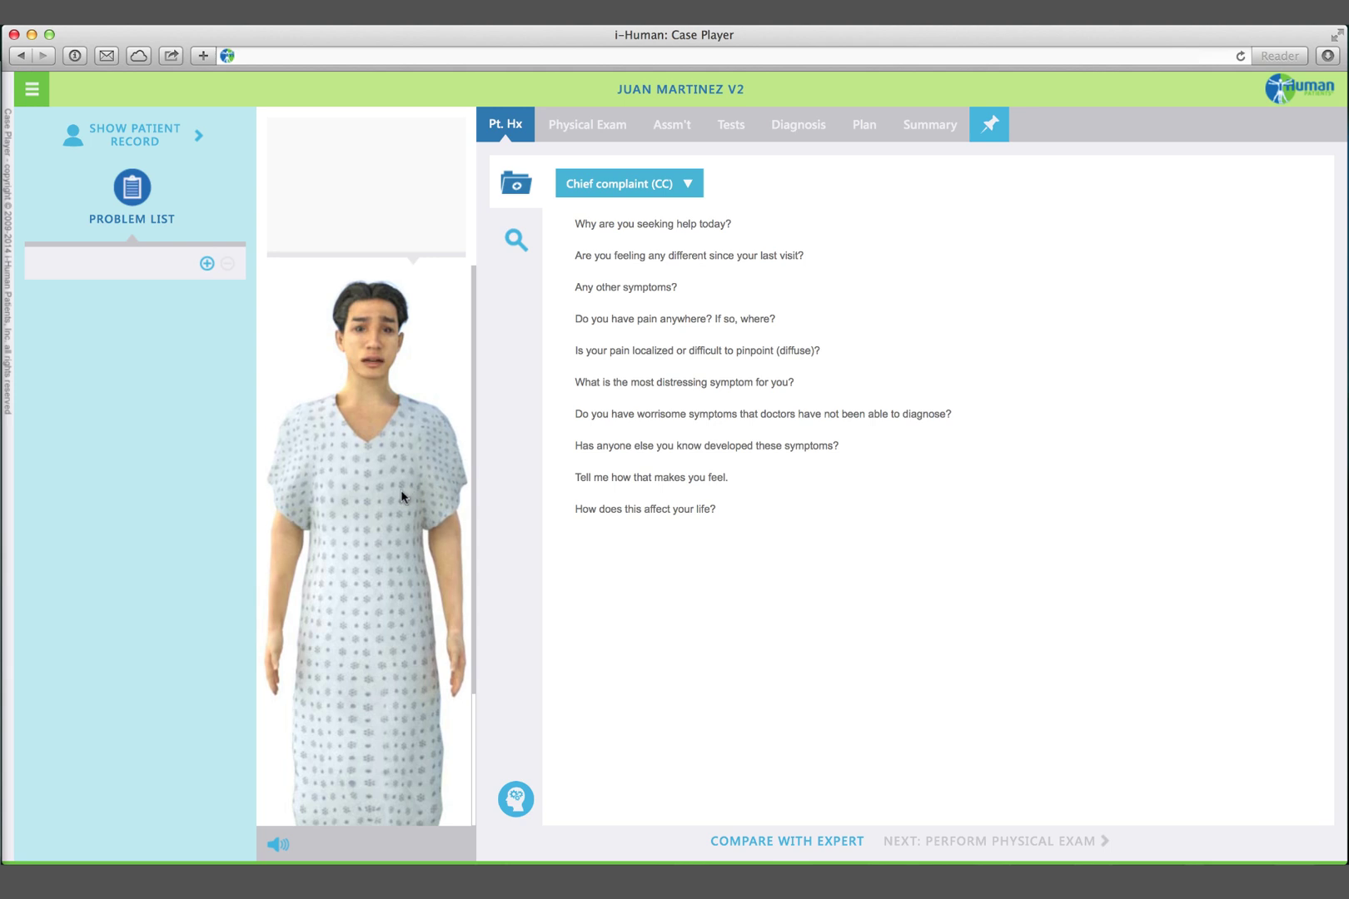
- Ask why the patient is seeking help today and add 'worsening cough' to the problem list
{"action": "left_click", "coordinate": [589, 230]}
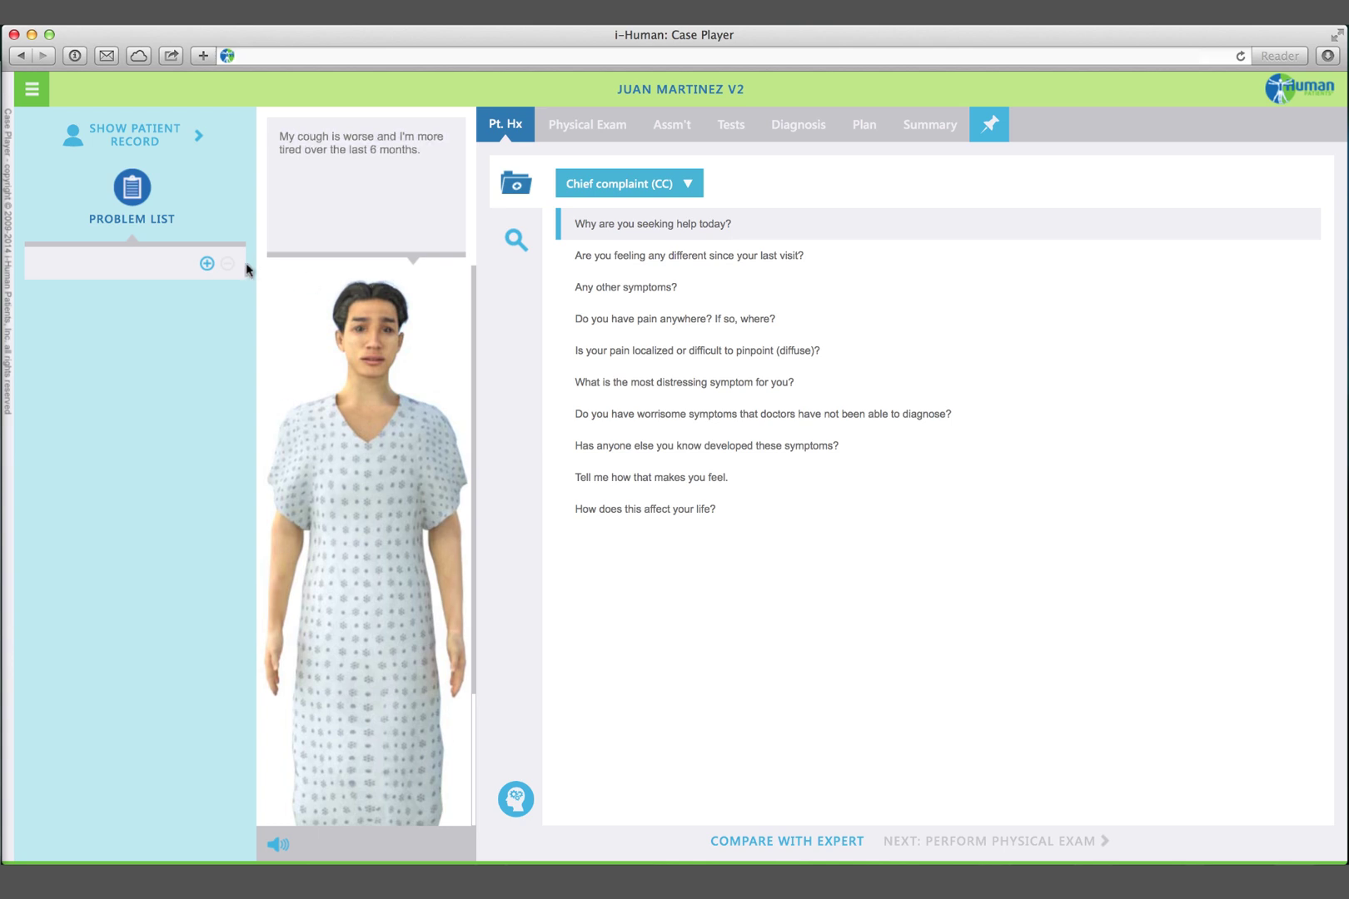
{"action": "left_click", "coordinate": [207, 264]}
{"action": "type", "text": "worsenin"}
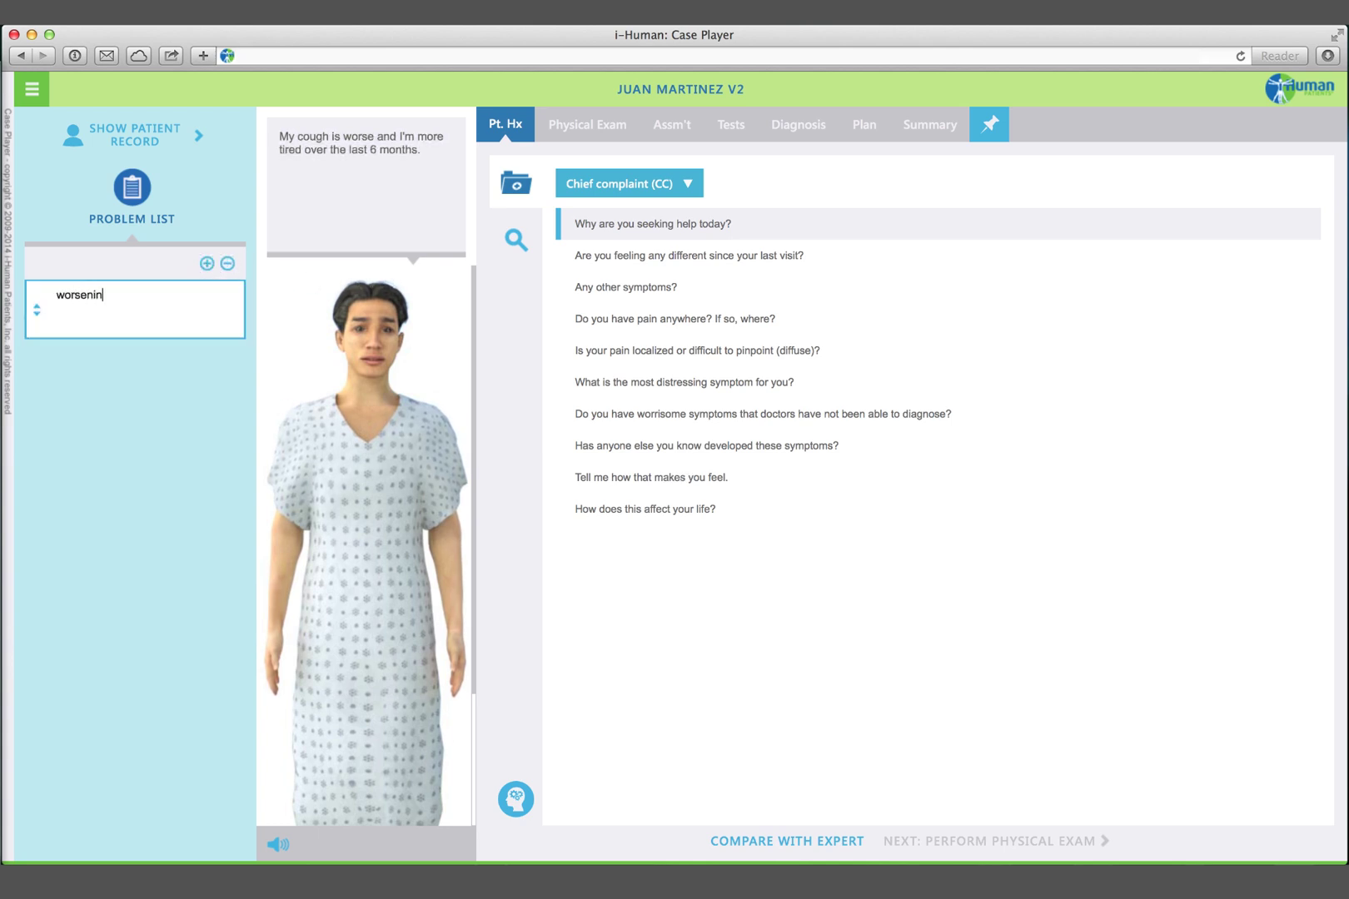
{"action": "type", "text": "g cough"}
- Under HPI - Other Complaints, ask how severe the patient's difficulty breathing is
{"action": "left_click", "coordinate": [591, 185]}
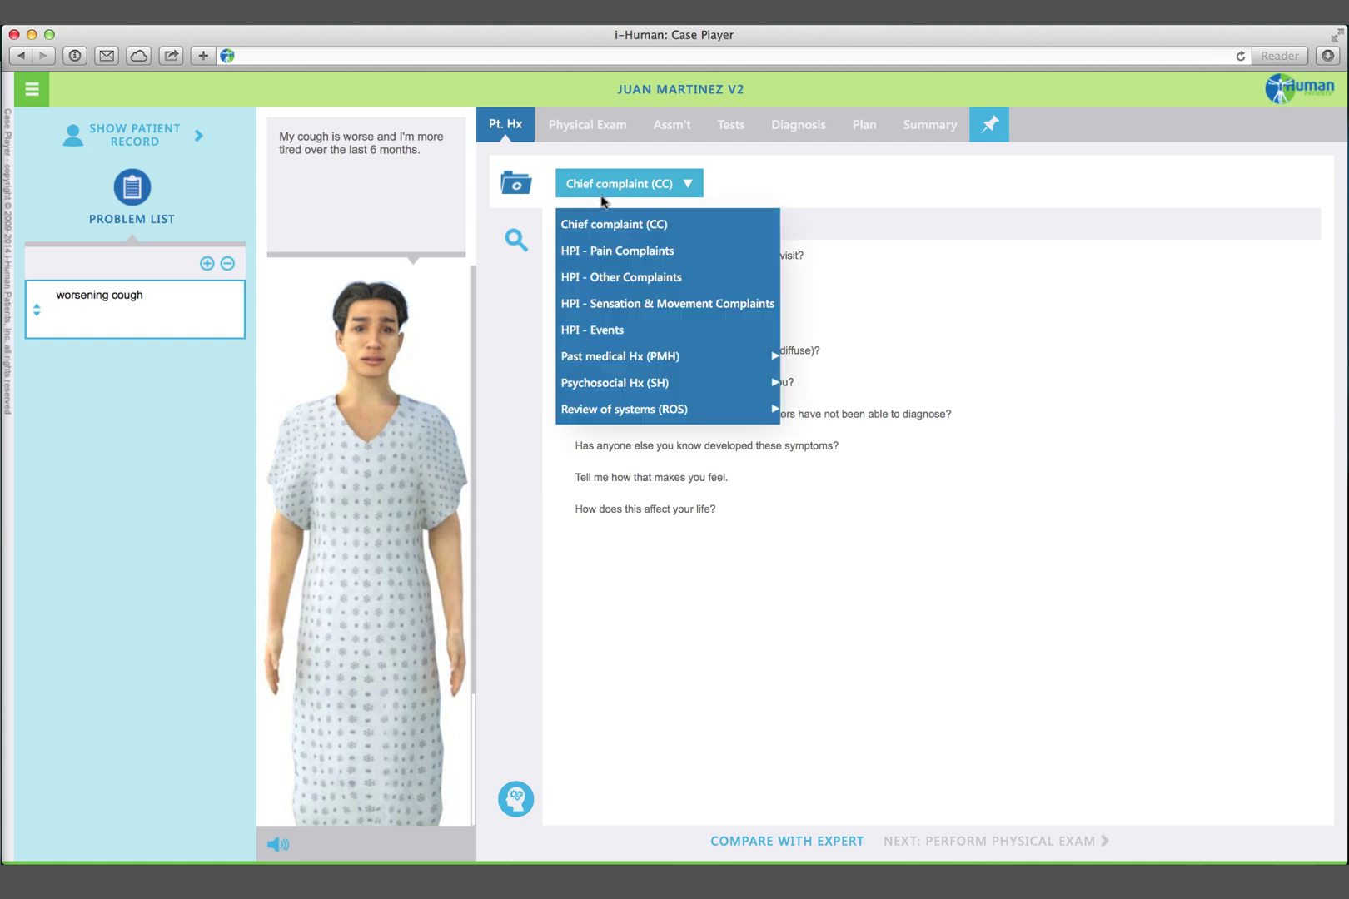
{"action": "left_click", "coordinate": [617, 275]}
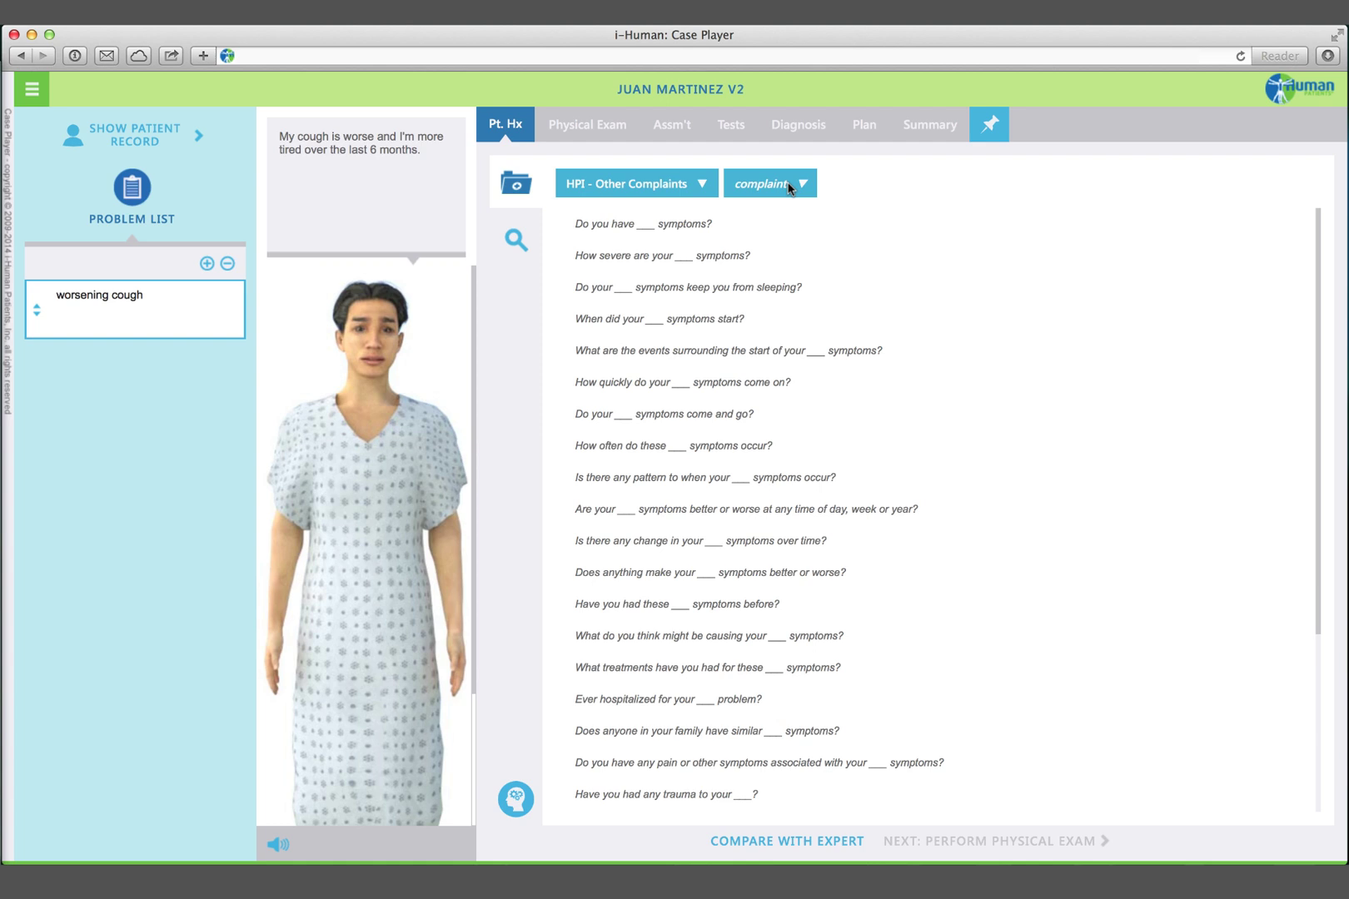
{"action": "left_click", "coordinate": [789, 188]}
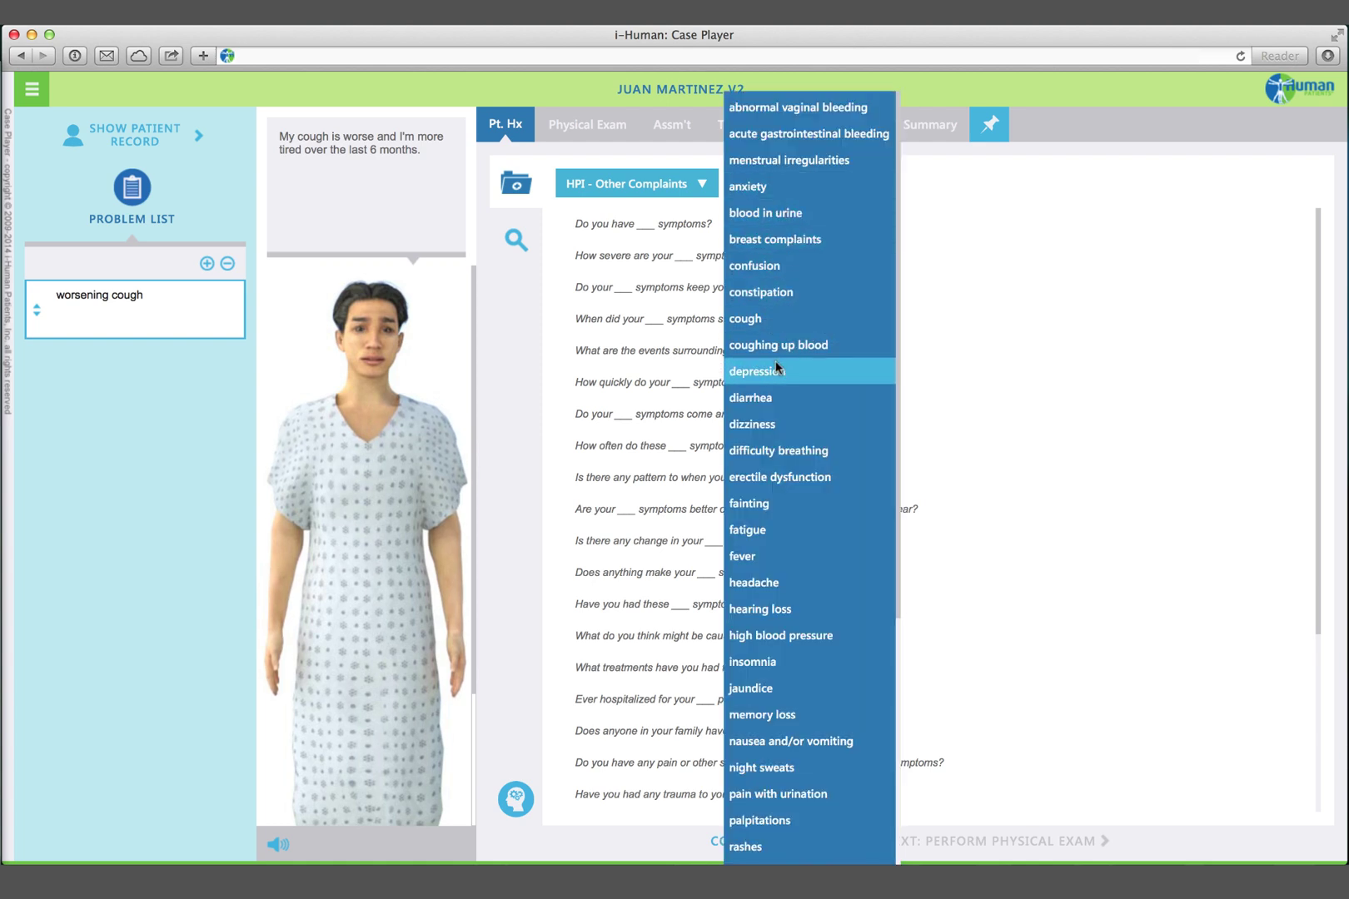
{"action": "left_click", "coordinate": [775, 451]}
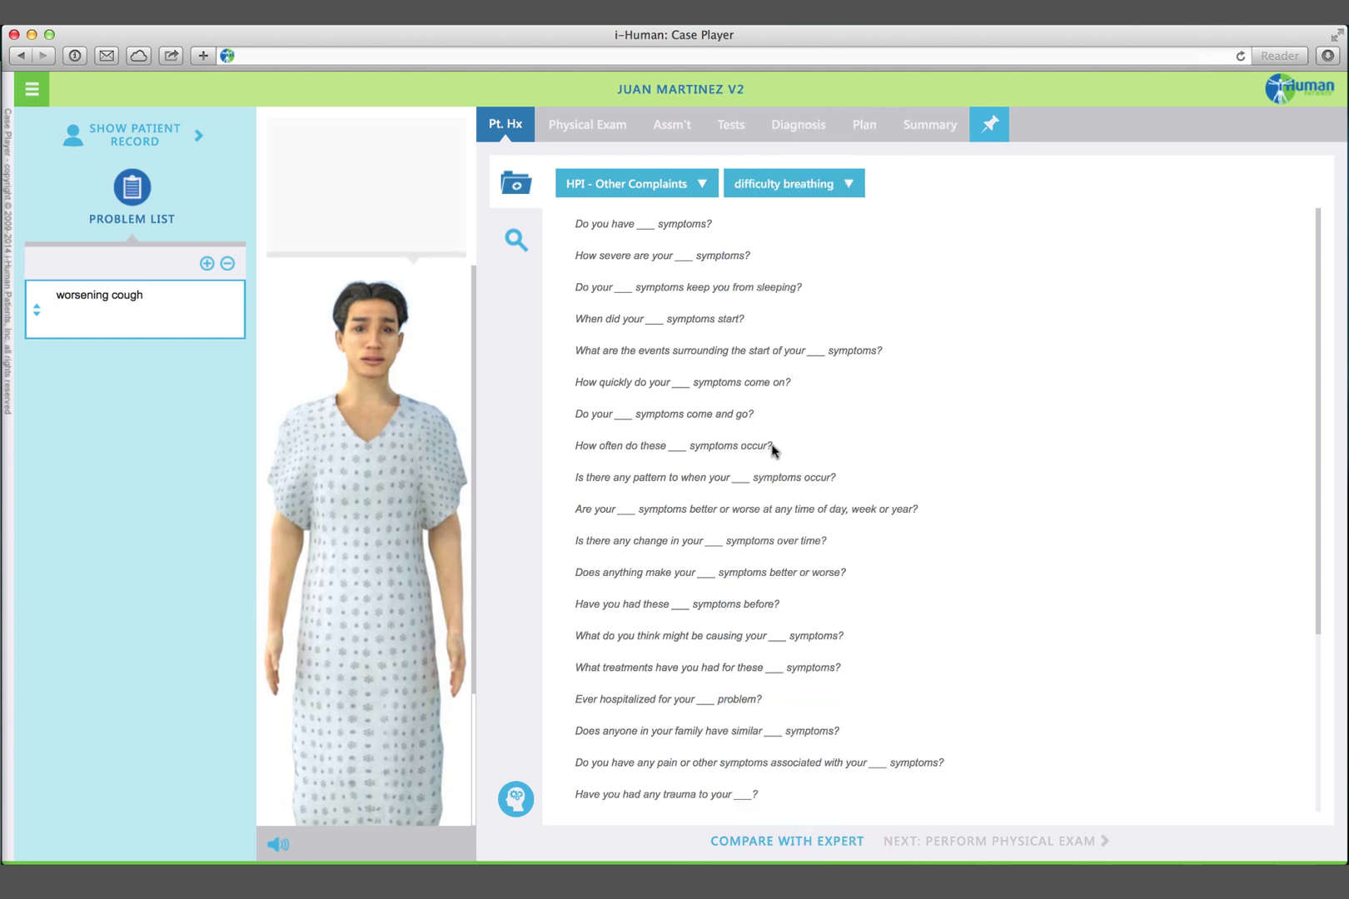
{"action": "left_click", "coordinate": [650, 265]}
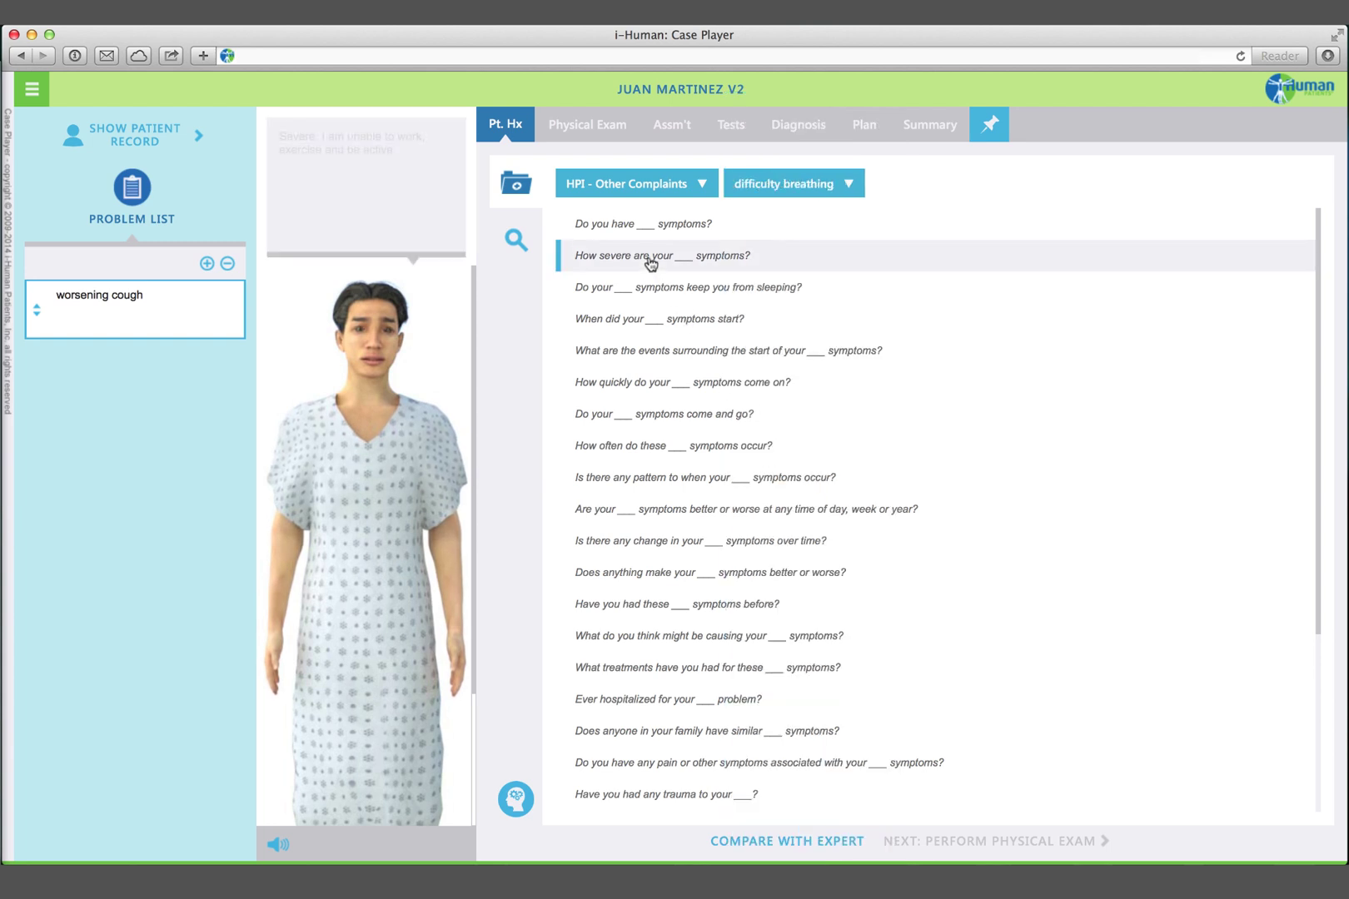
{"action": "left_click", "coordinate": [583, 183]}
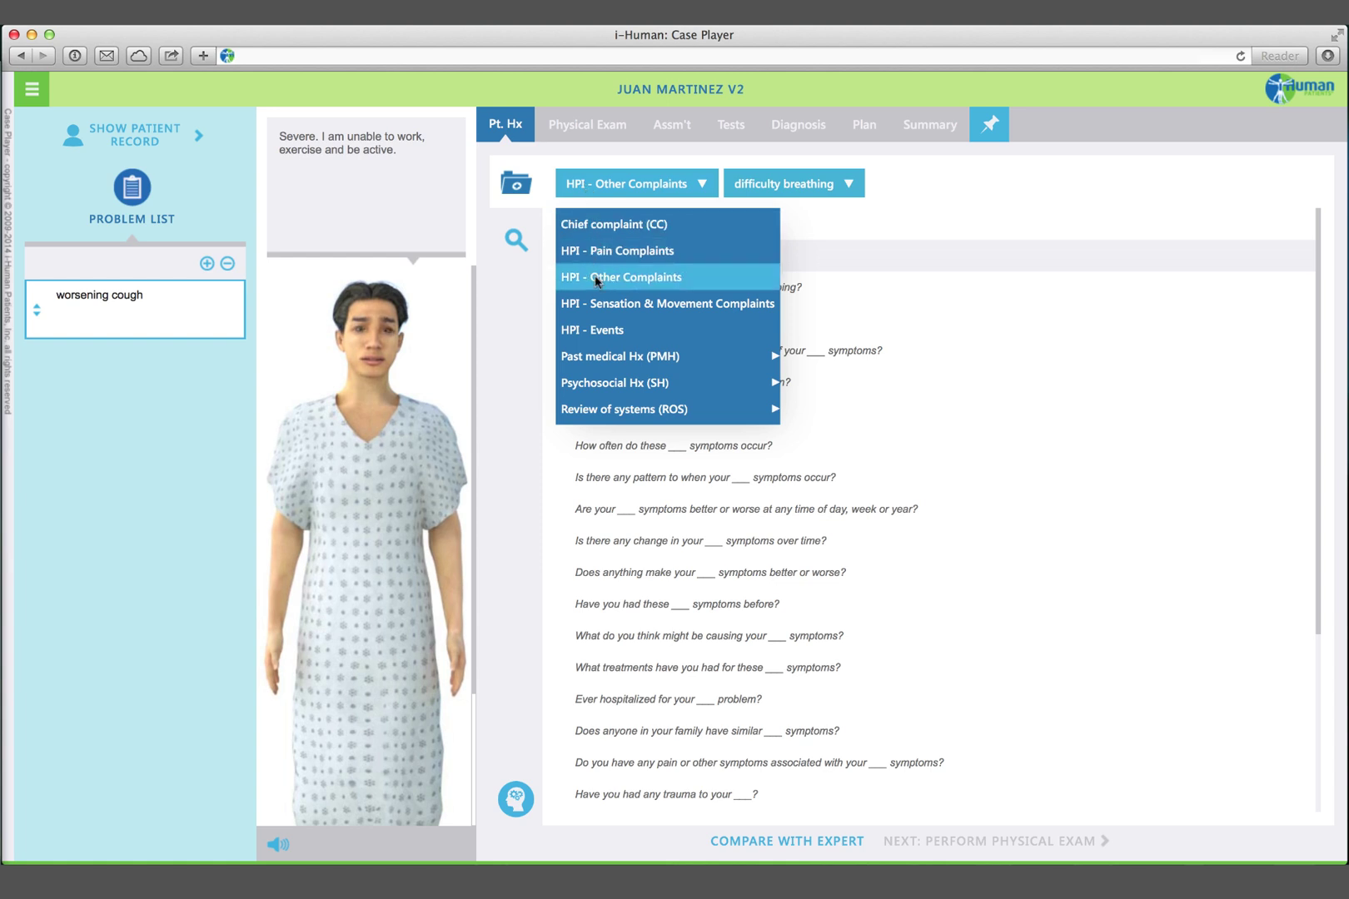
{"action": "mouse_move", "coordinate": [599, 350]}
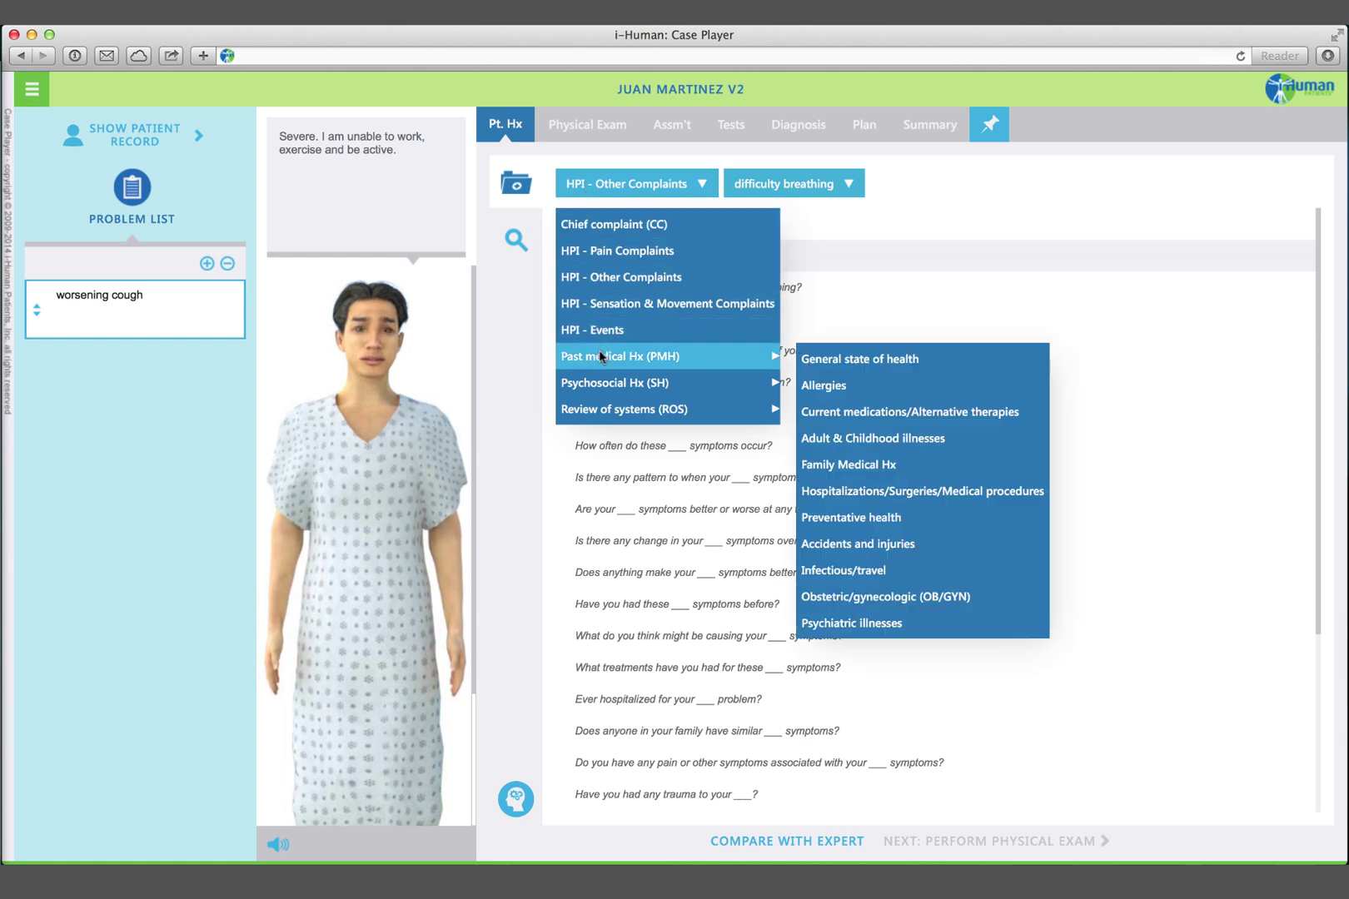
{"action": "left_click", "coordinate": [537, 464]}
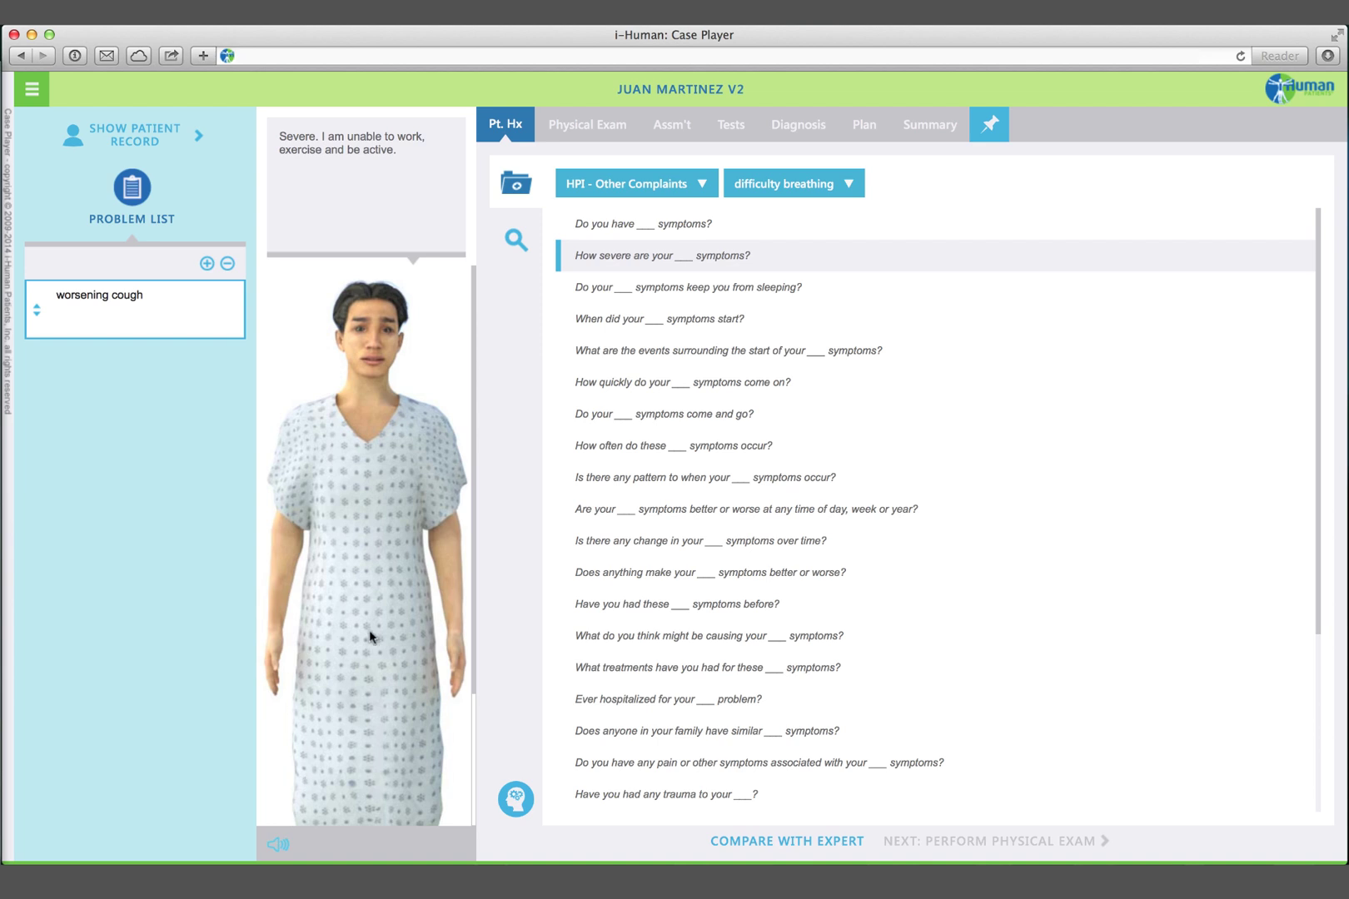
- Search history questions for 'cough', then review the record's medical history, medications, allergies and preventive health
{"action": "left_click", "coordinate": [513, 246]}
{"action": "type", "text": "cough"}
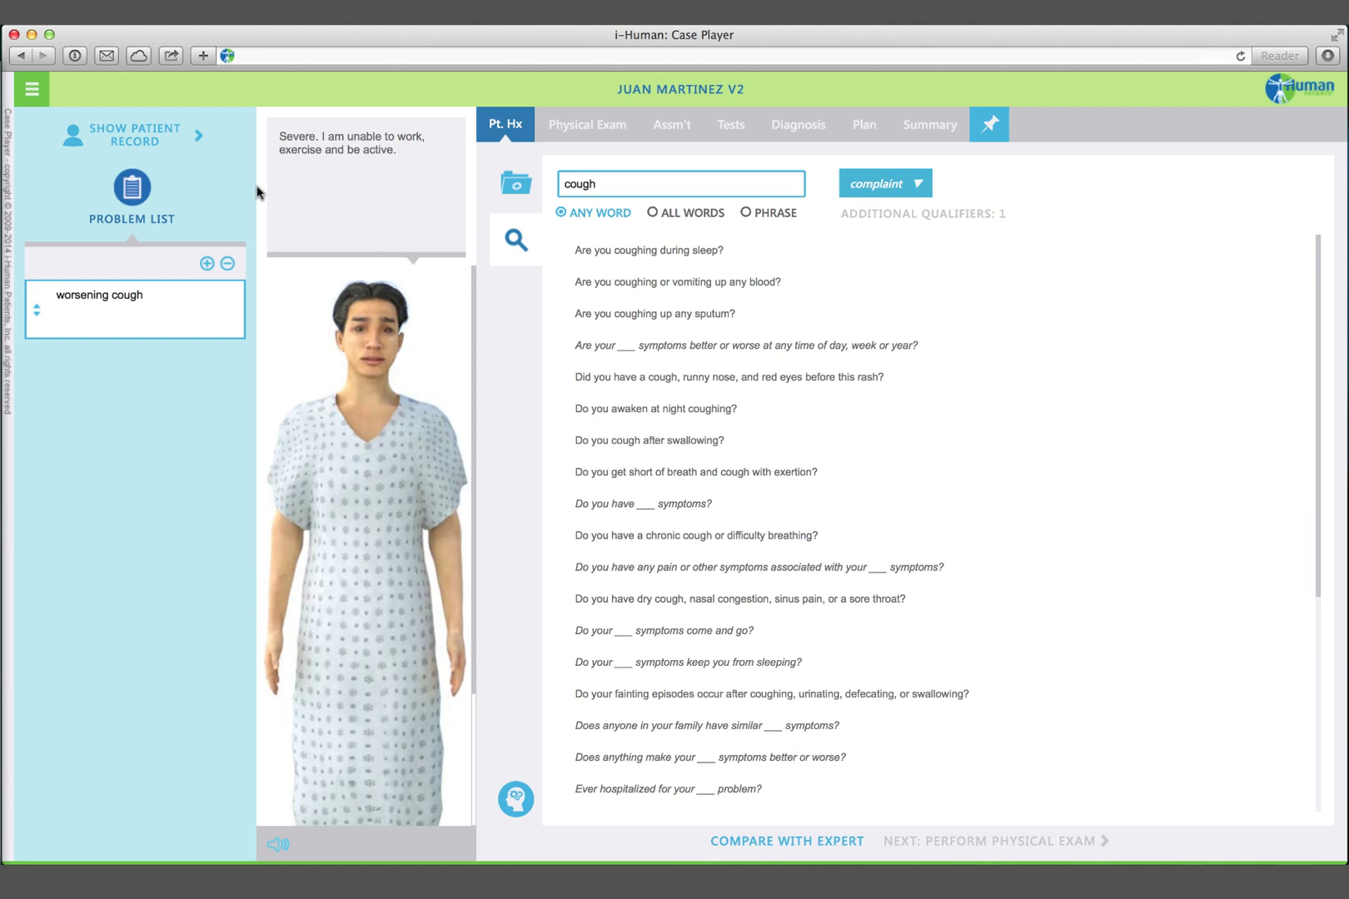
{"action": "left_click", "coordinate": [152, 143]}
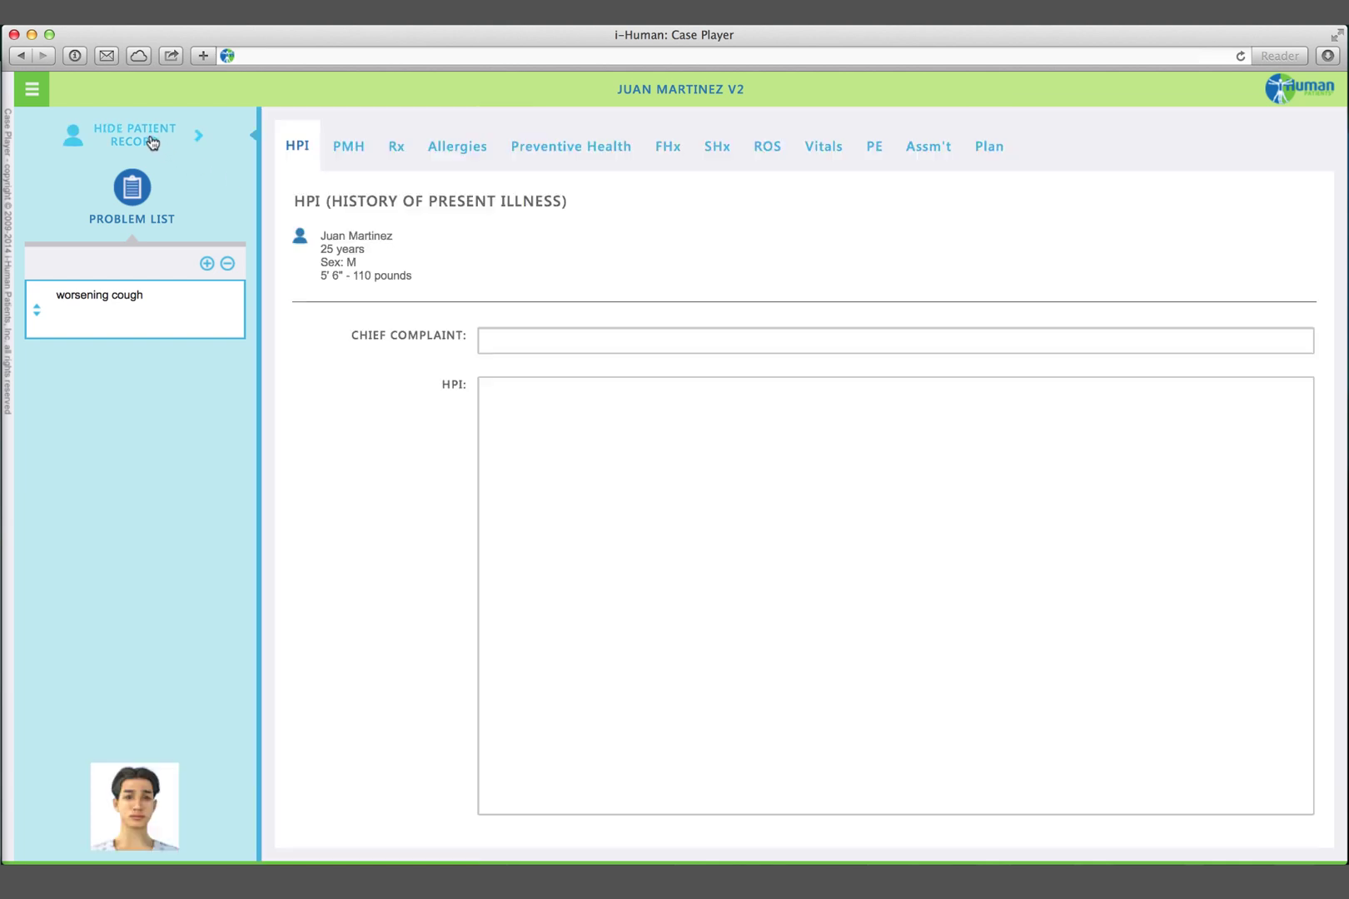
{"action": "left_click", "coordinate": [341, 150]}
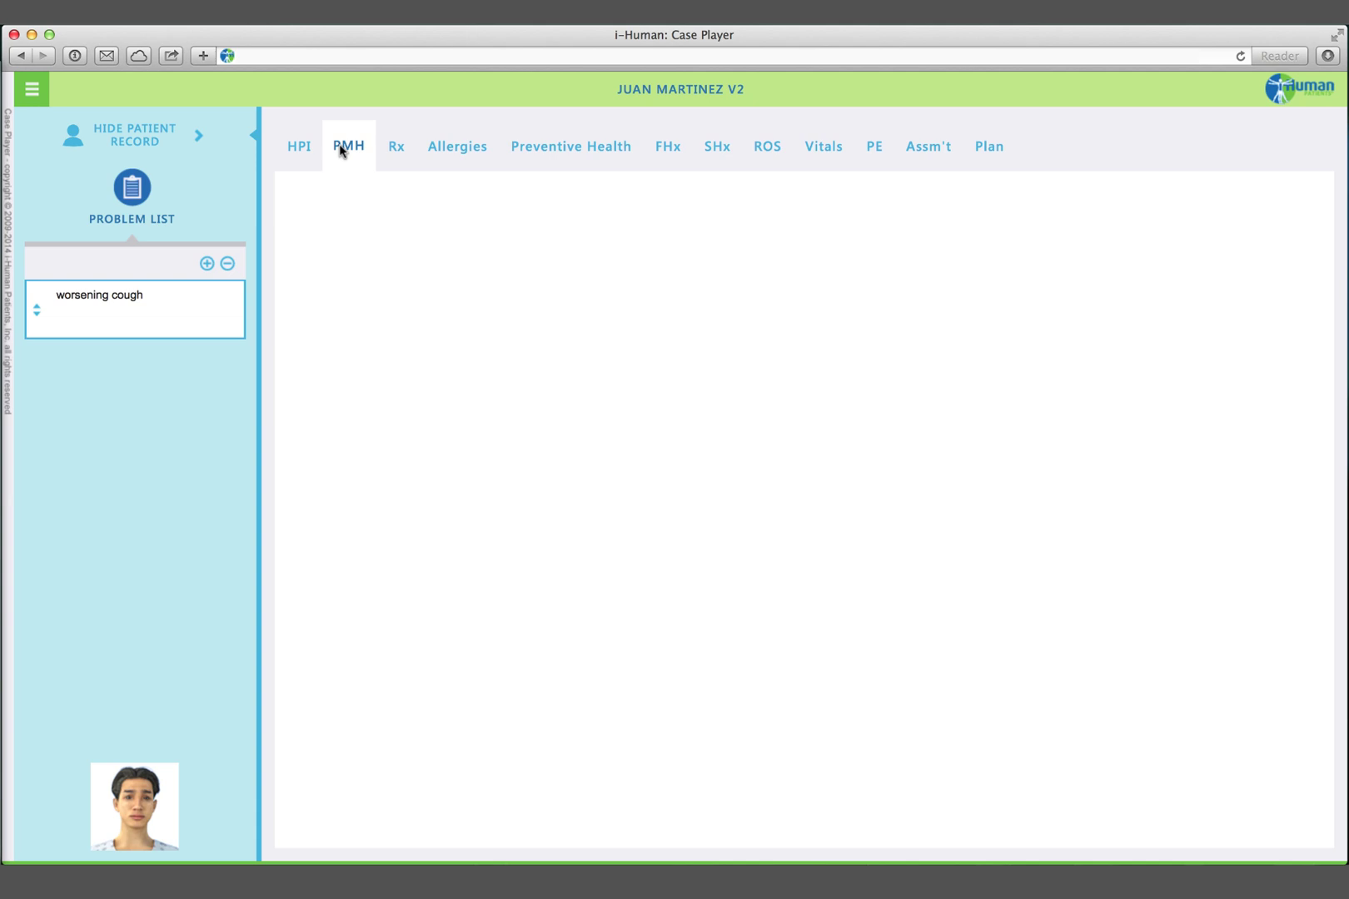
{"action": "left_click", "coordinate": [395, 146]}
{"action": "left_click", "coordinate": [471, 147]}
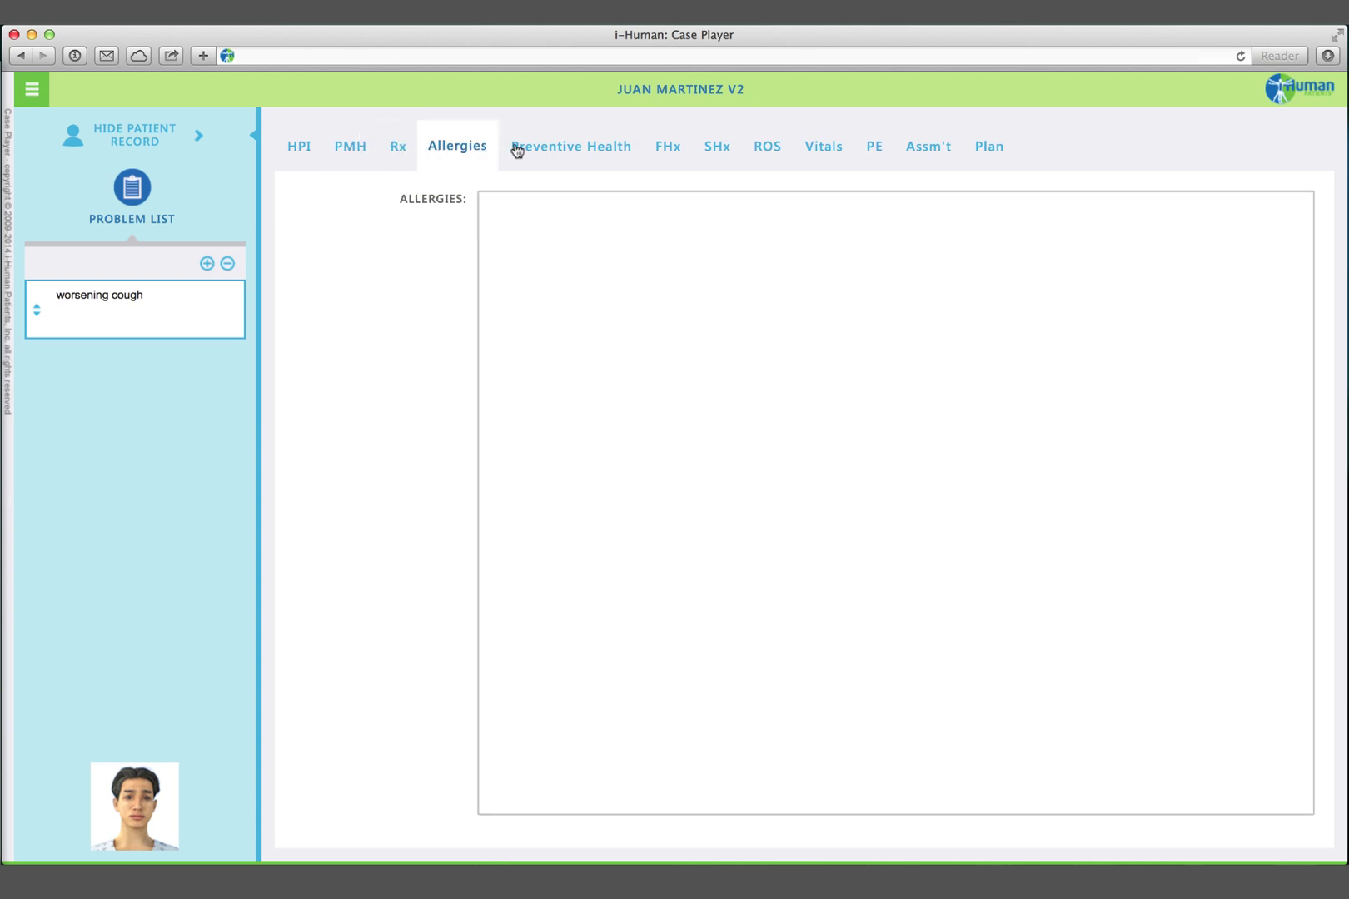
{"action": "left_click", "coordinate": [545, 150]}
- Review family and social history, systems, vitals, exam, assessment and plan, then hide the record
{"action": "left_click", "coordinate": [669, 148]}
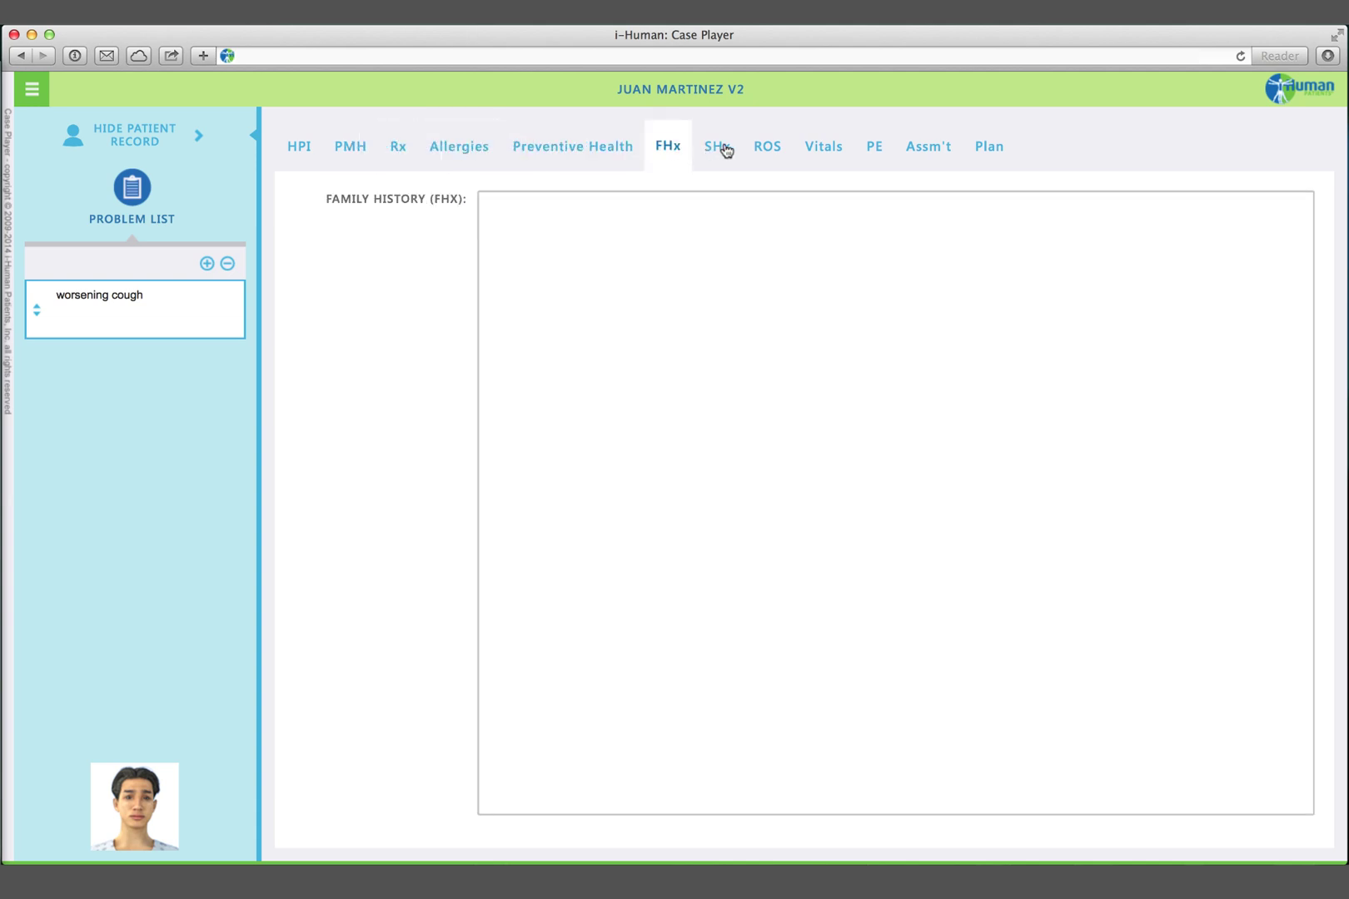
{"action": "left_click", "coordinate": [721, 147]}
{"action": "left_click", "coordinate": [767, 150]}
{"action": "left_click", "coordinate": [825, 148]}
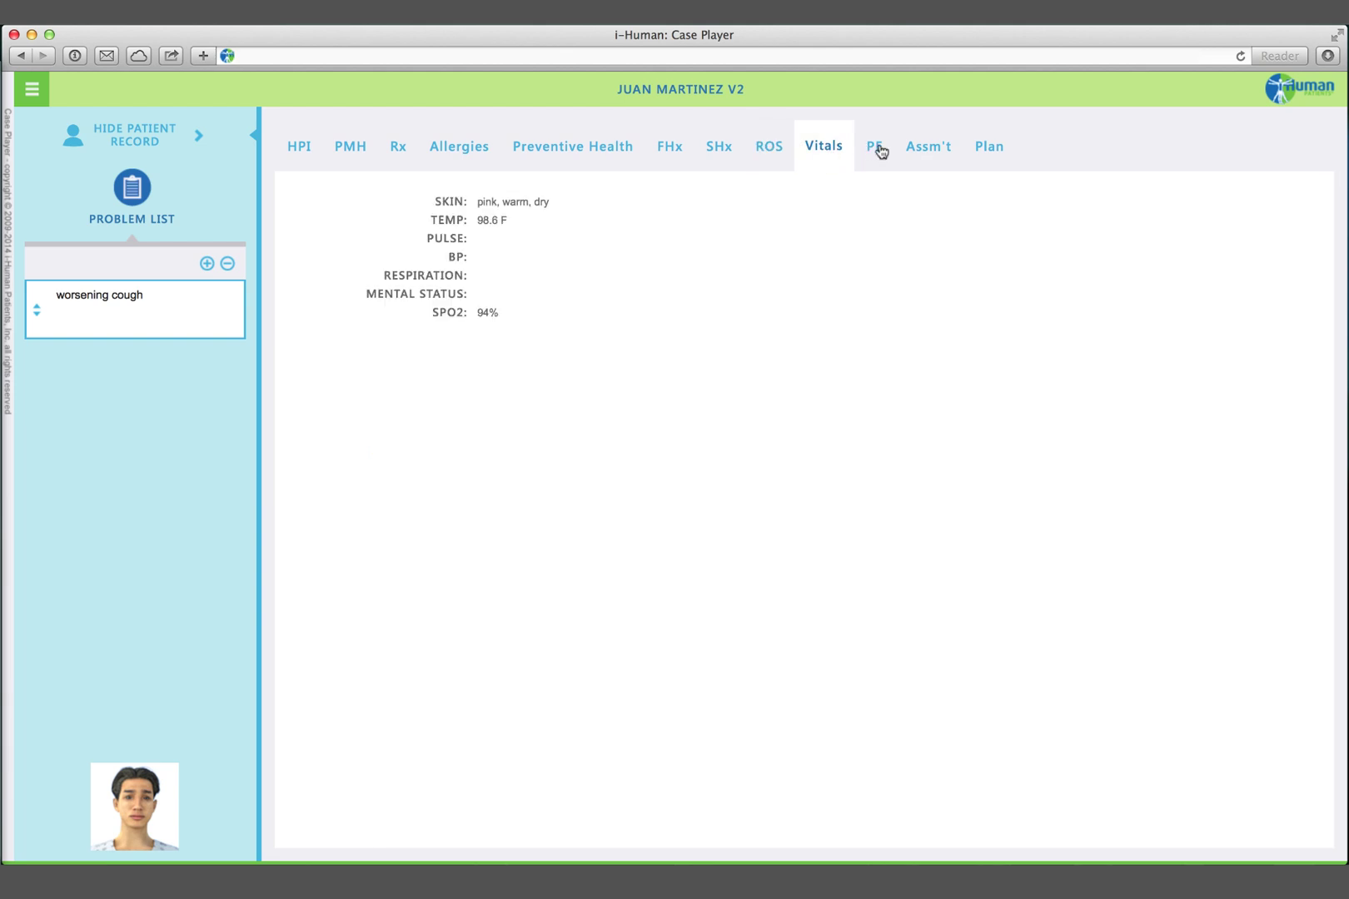
{"action": "left_click", "coordinate": [877, 147]}
{"action": "left_click", "coordinate": [929, 148]}
{"action": "left_click", "coordinate": [991, 149]}
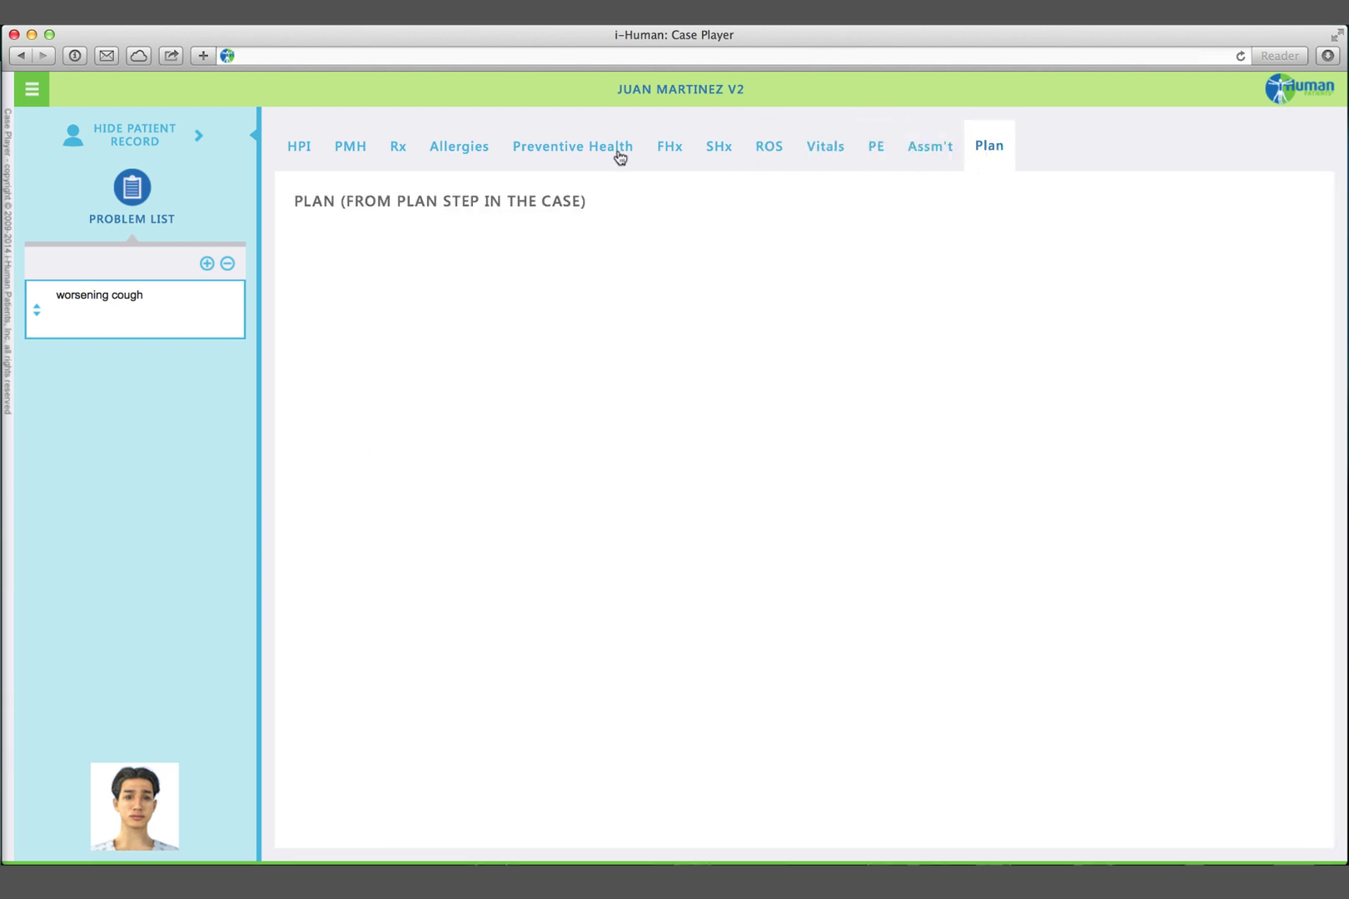
{"action": "left_click", "coordinate": [157, 149]}
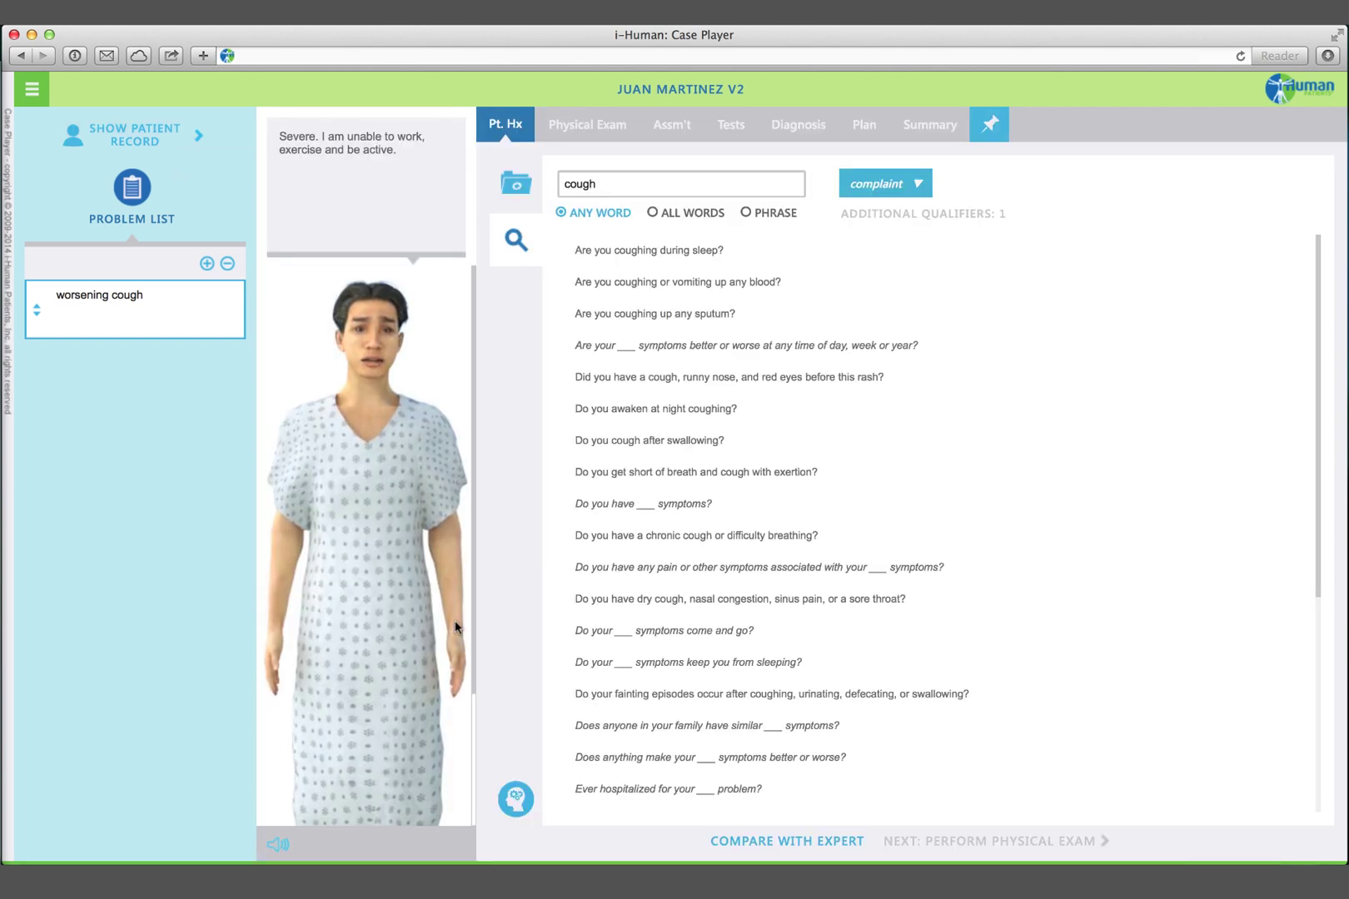
- Answer the basic science and clinical question against the expert, then submit history taking for evaluation
{"action": "left_click", "coordinate": [516, 799]}
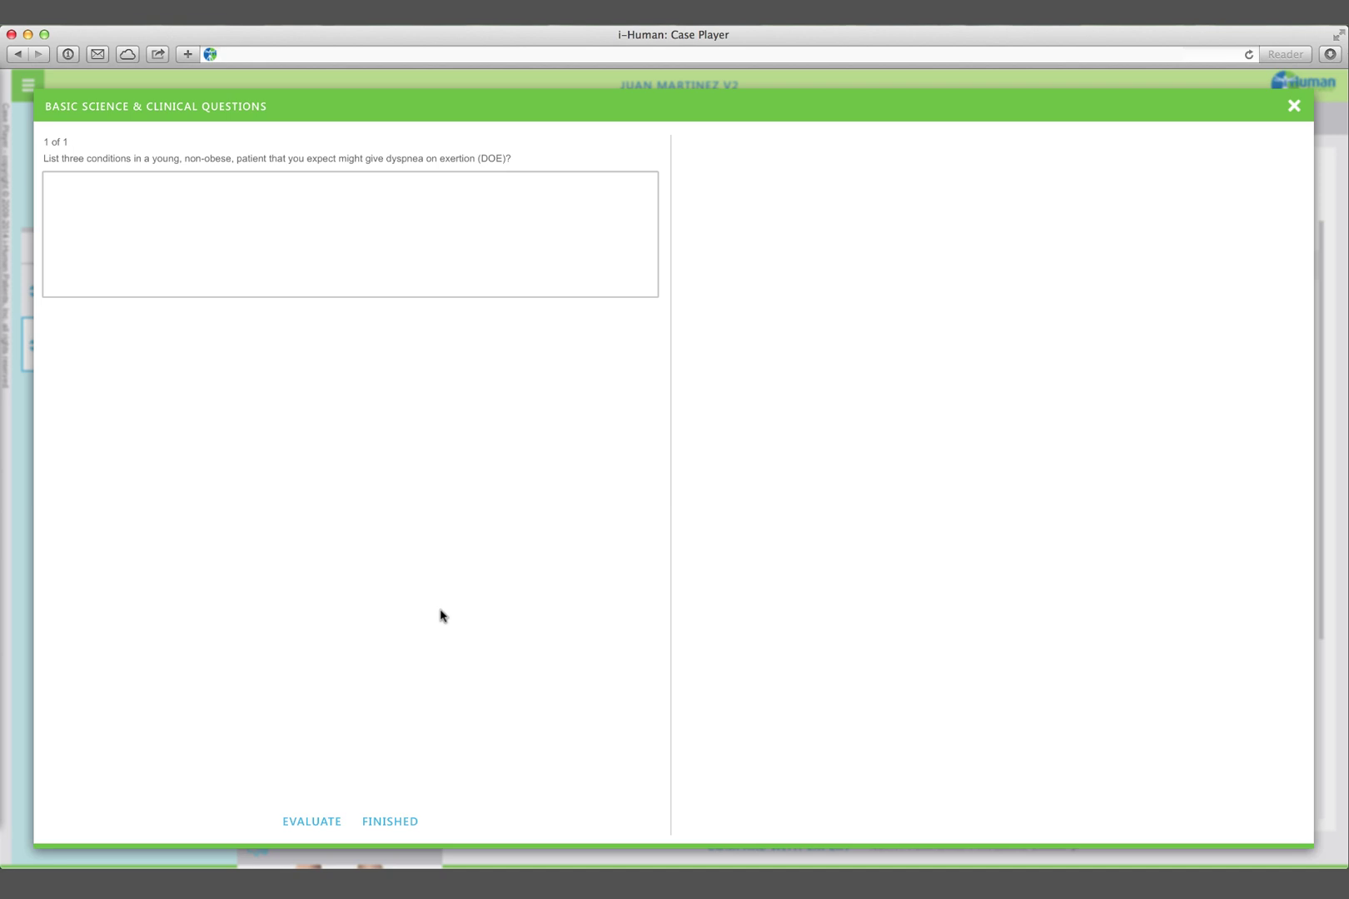
{"action": "left_click", "coordinate": [294, 210]}
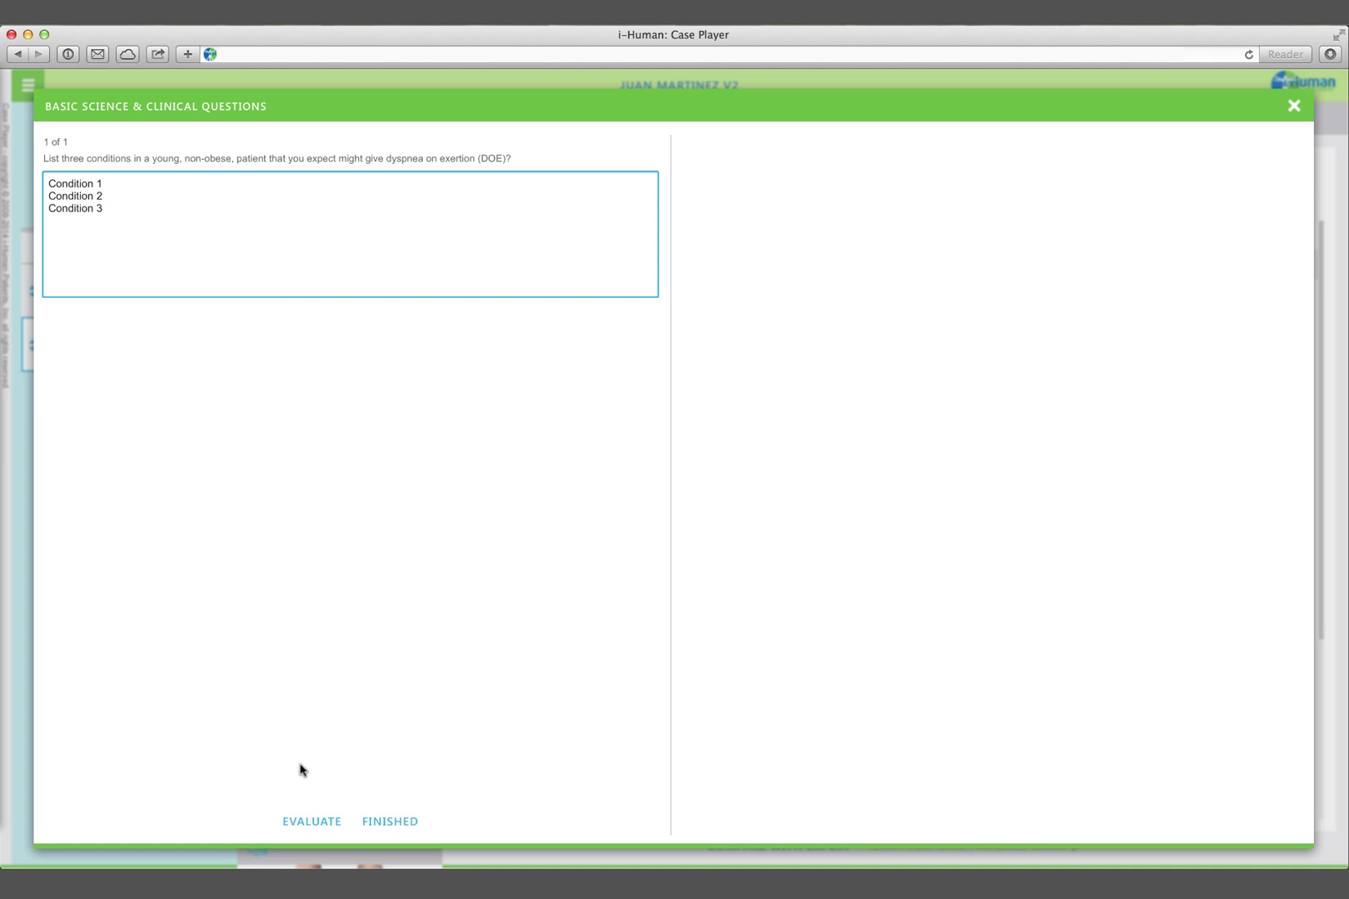
{"action": "left_click", "coordinate": [315, 821]}
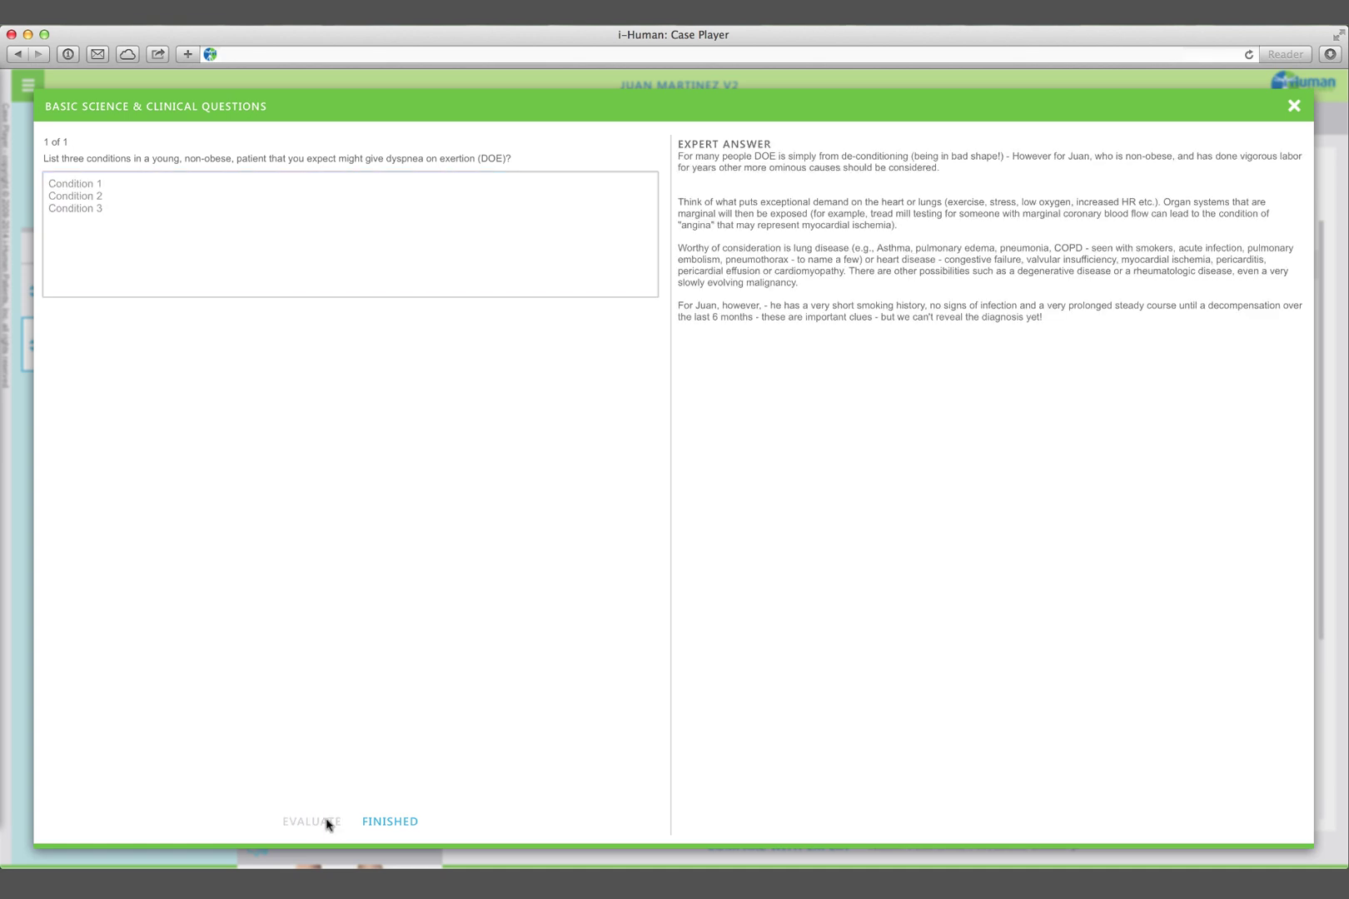
{"action": "left_click", "coordinate": [399, 822]}
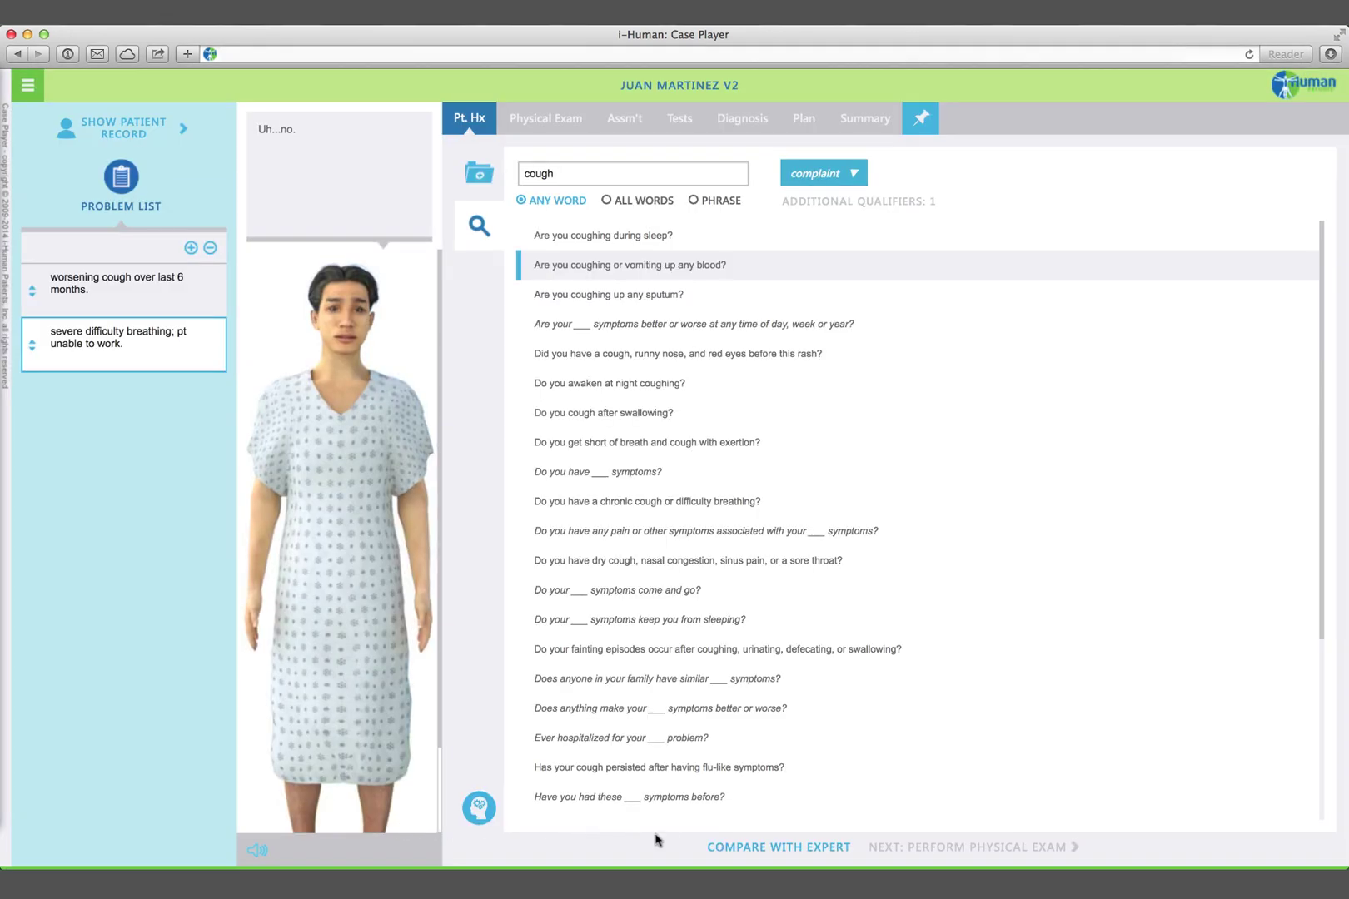
{"action": "left_click", "coordinate": [770, 857]}
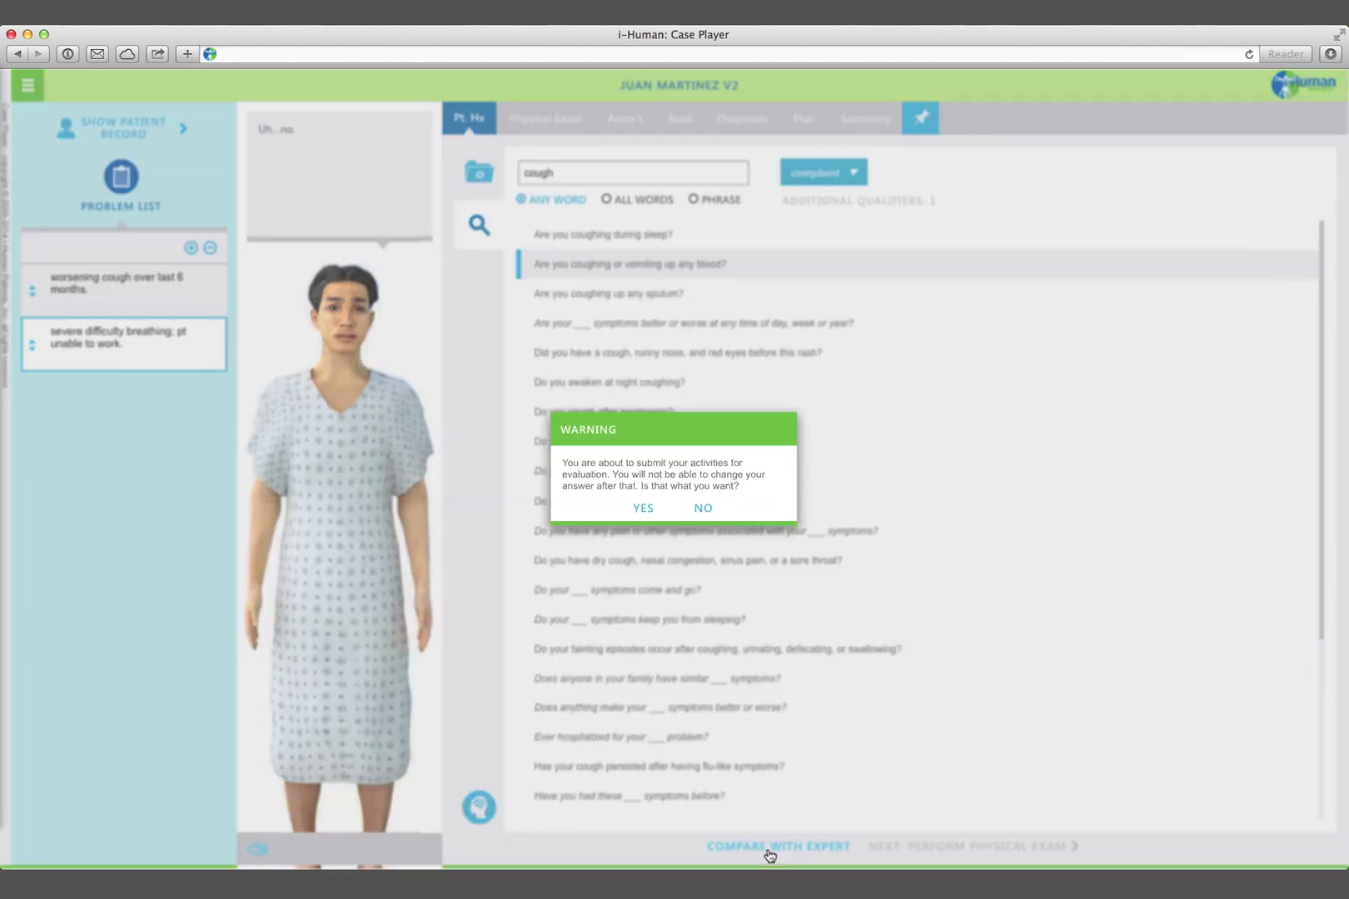
{"action": "left_click", "coordinate": [640, 508]}
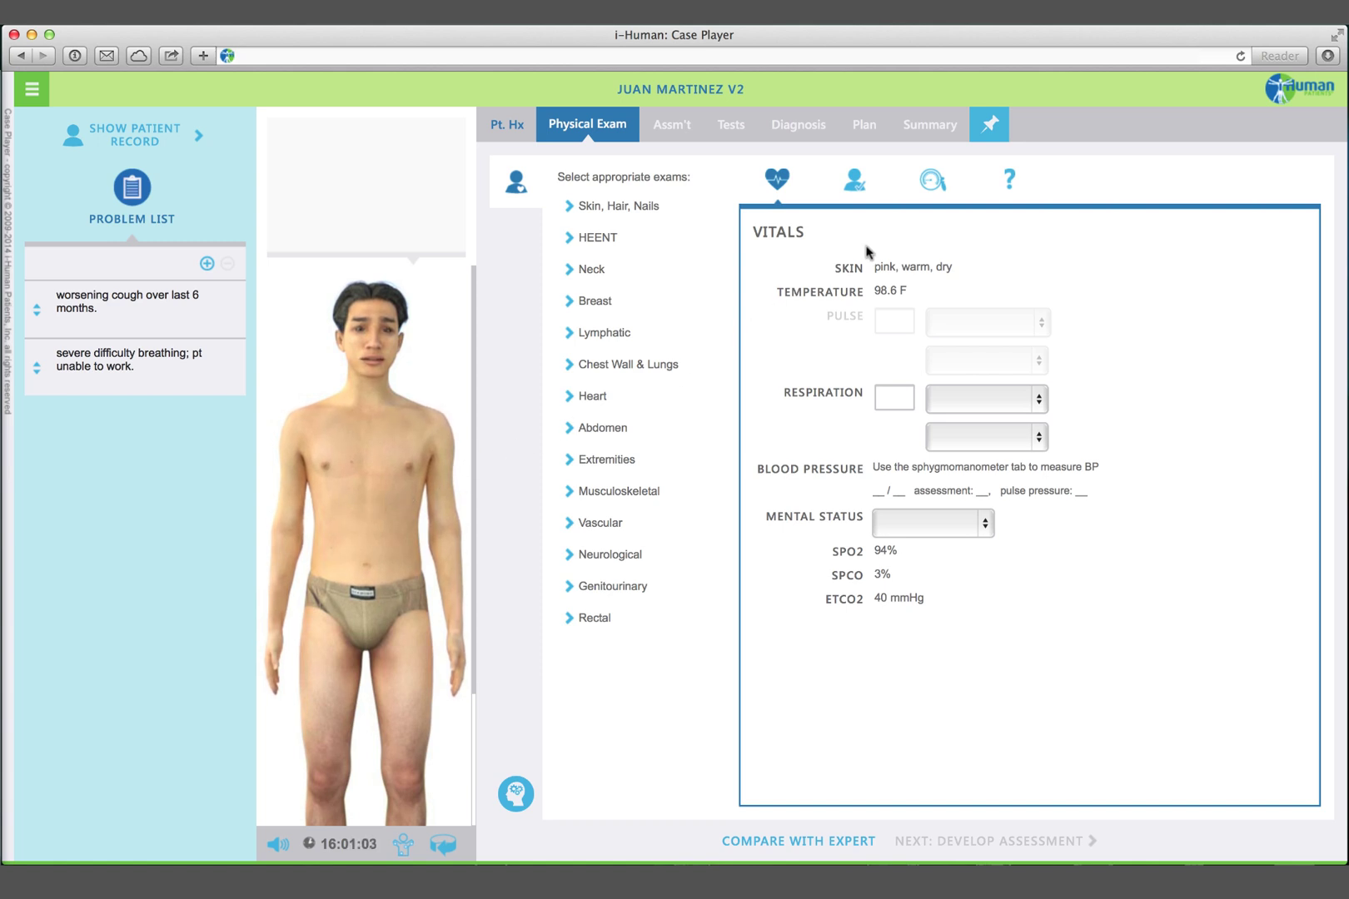
- After reading the exam help notes, chart respiration as 22, regular and labored
{"action": "left_click", "coordinate": [1006, 200]}
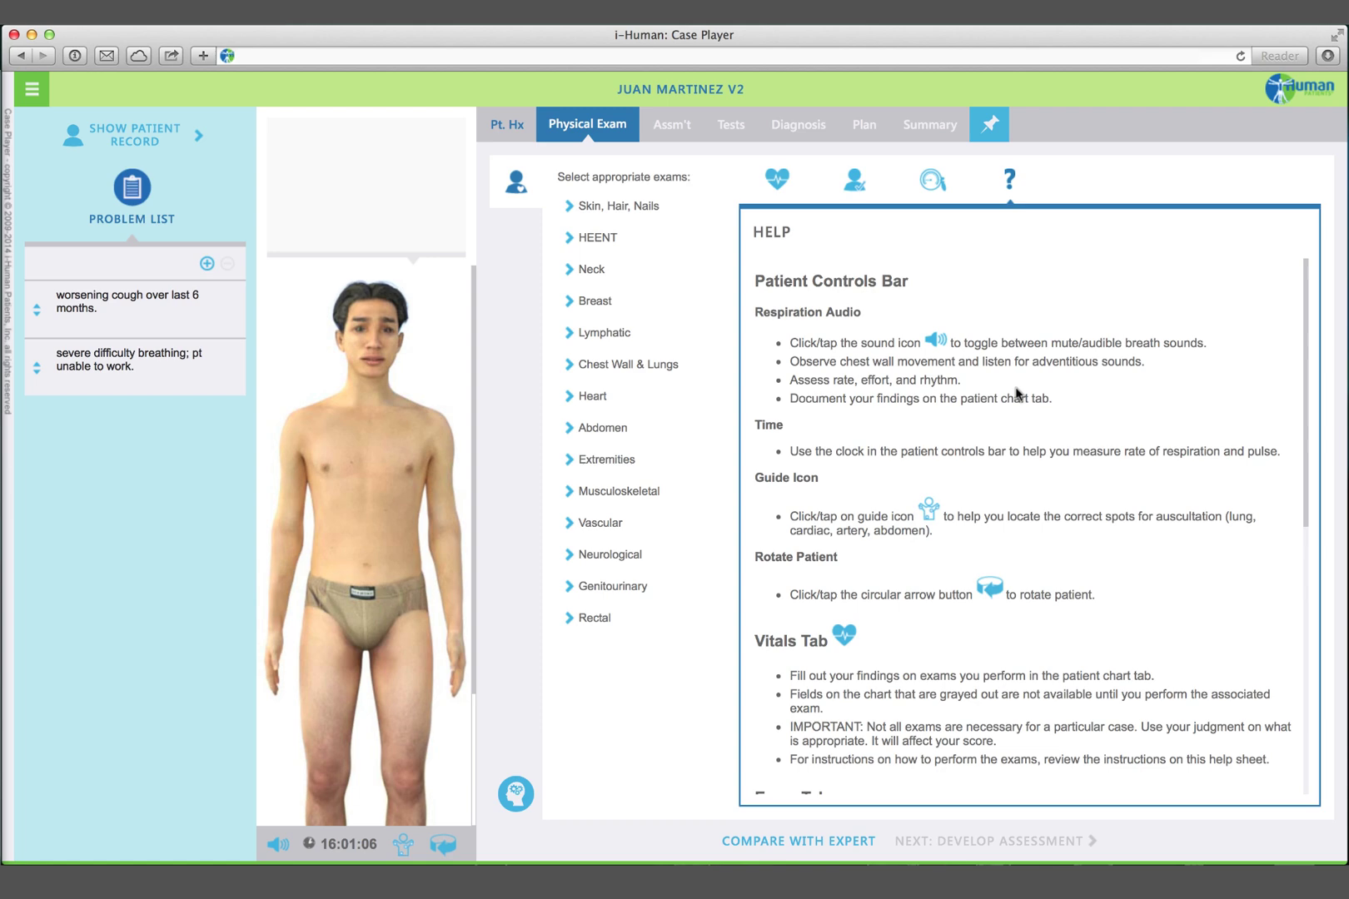
{"action": "mouse_move", "coordinate": [1310, 498]}
{"action": "left_mouse_down"}
{"action": "mouse_move", "coordinate": [1310, 754]}
{"action": "mouse_move", "coordinate": [1312, 480]}
{"action": "left_mouse_up"}
{"action": "left_click", "coordinate": [777, 180]}
{"action": "type", "text": "22"}
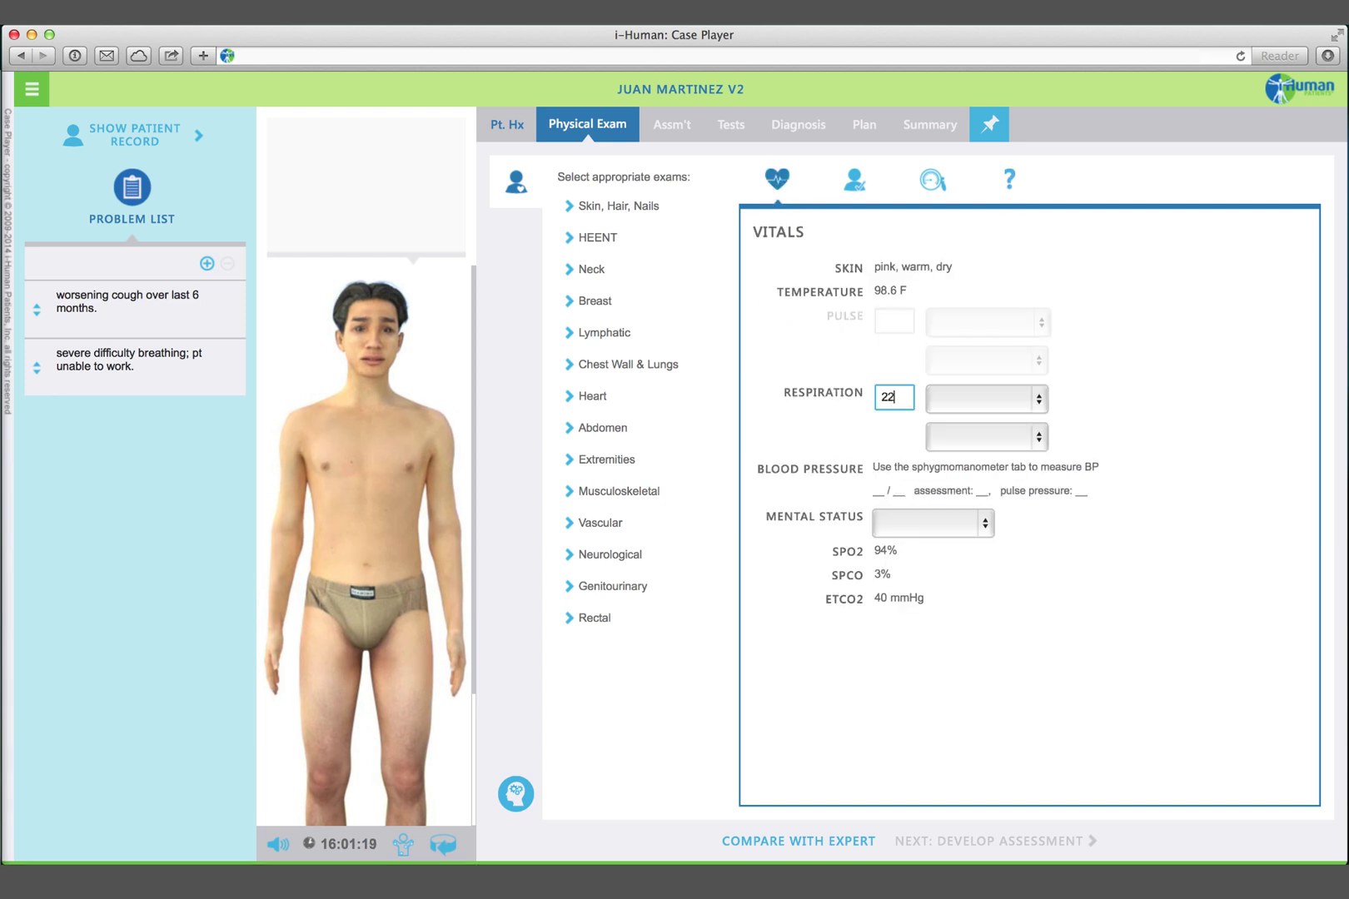
{"action": "left_click", "coordinate": [1039, 400]}
{"action": "left_click", "coordinate": [1005, 419]}
{"action": "left_click", "coordinate": [1037, 437]}
{"action": "left_click", "coordinate": [1021, 476]}
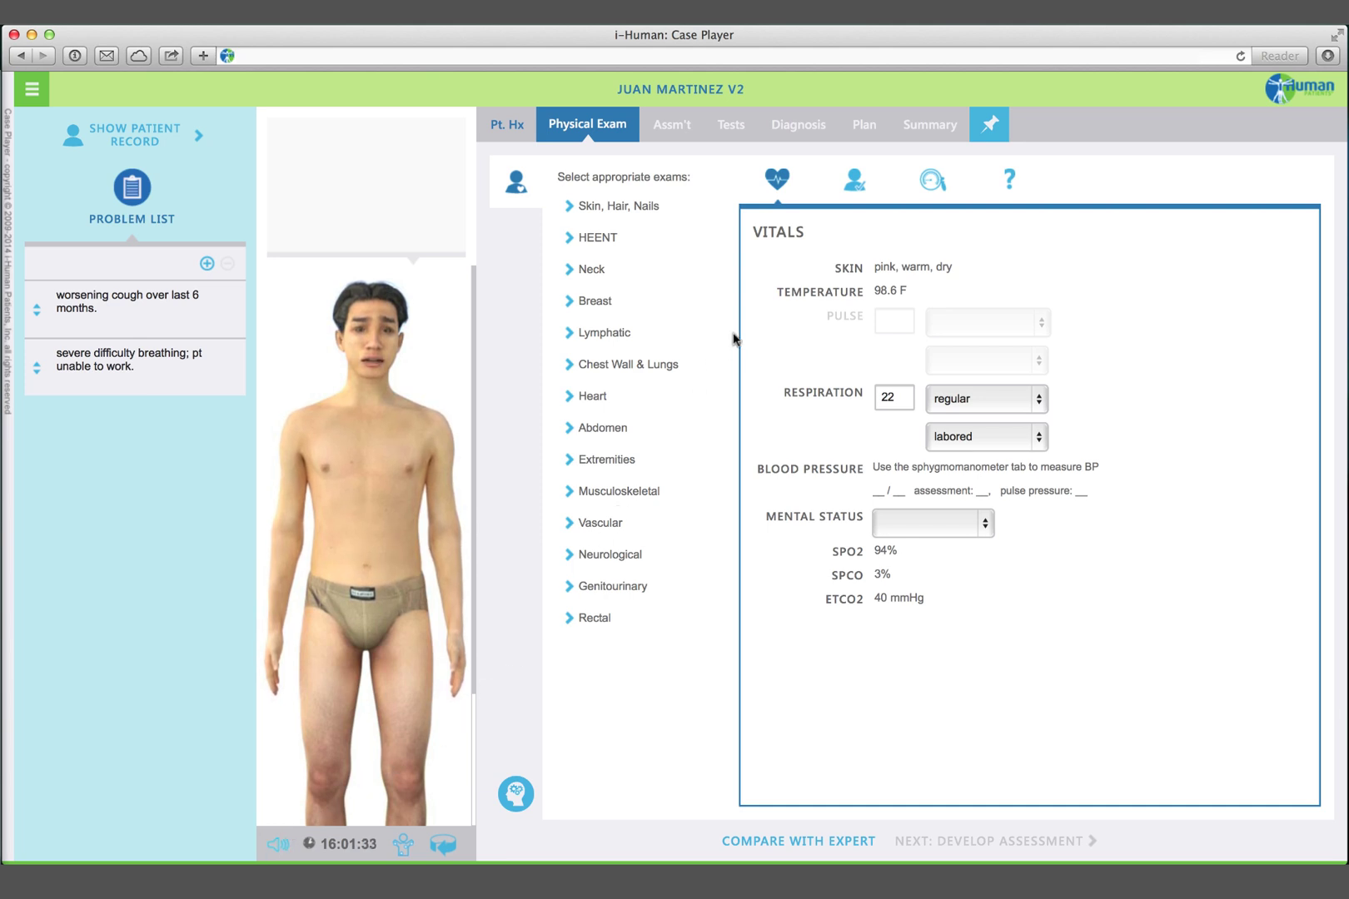
- Inflate the left-arm blood pressure cuff and let the pressure fall slowly to take a reading
{"action": "left_click", "coordinate": [932, 179]}
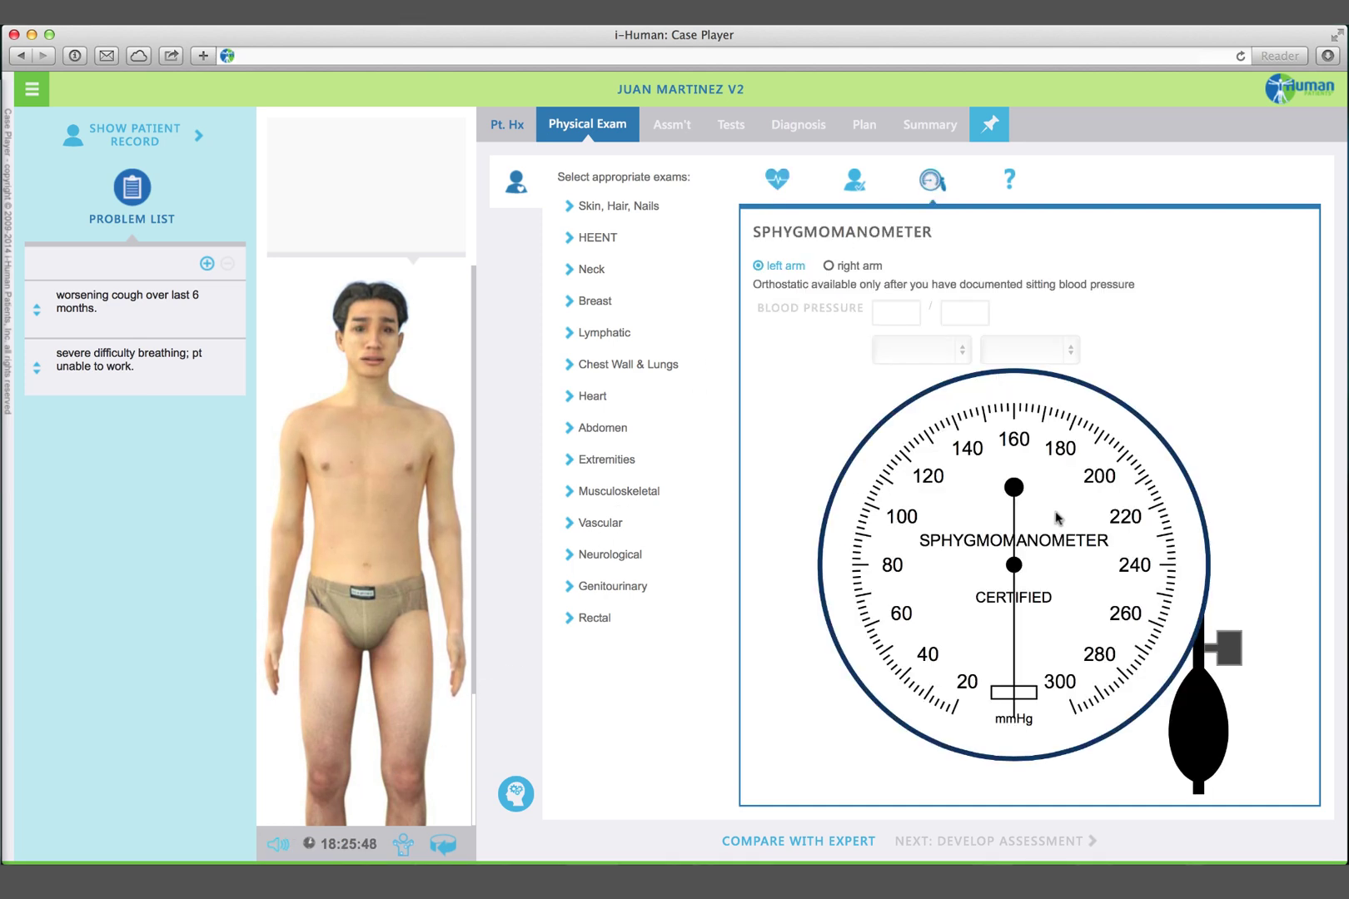
{"action": "double_click", "coordinate": [1199, 718]}
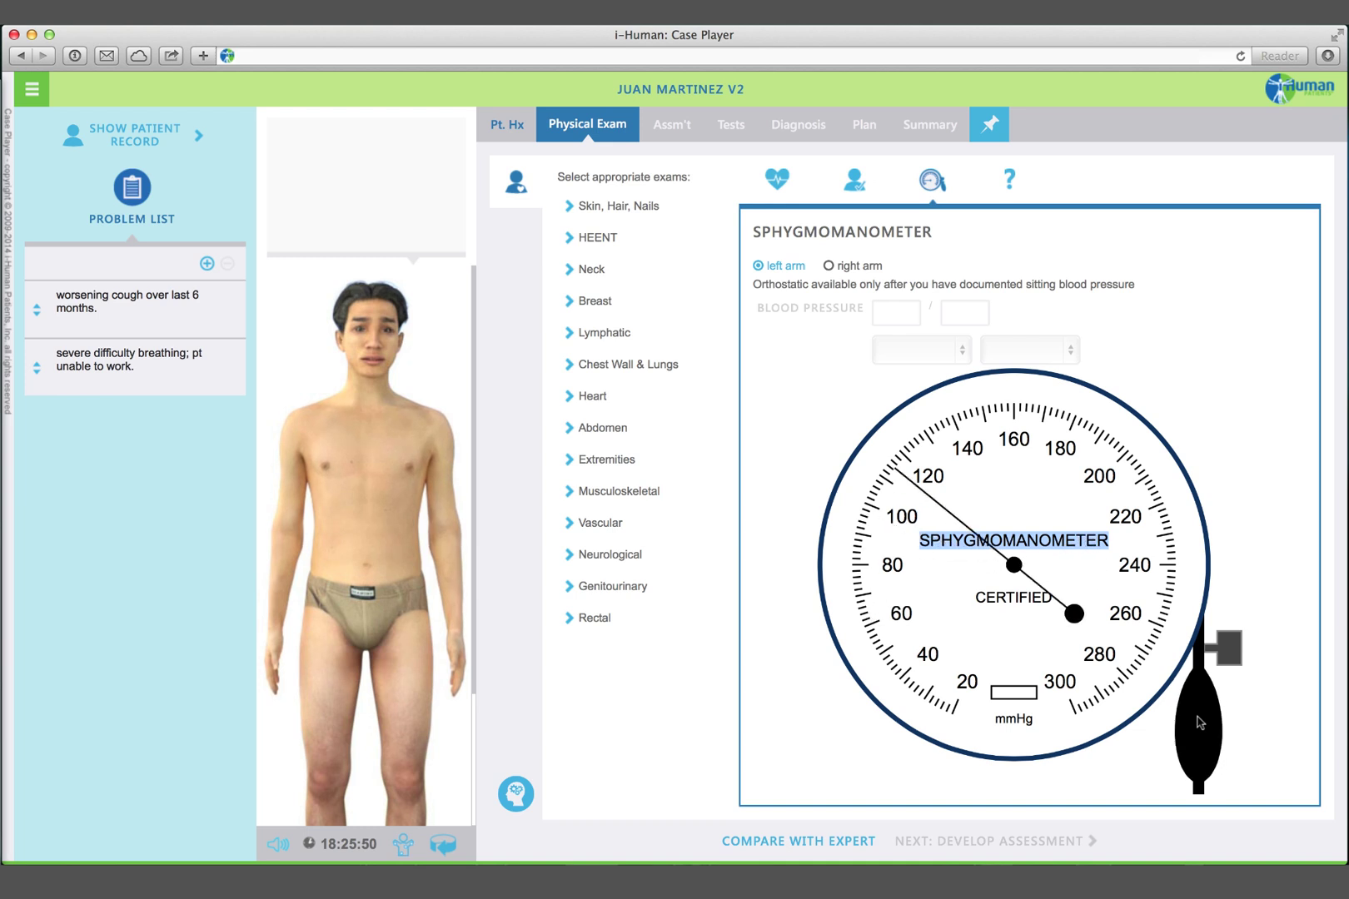
{"action": "left_click", "coordinate": [1201, 723]}
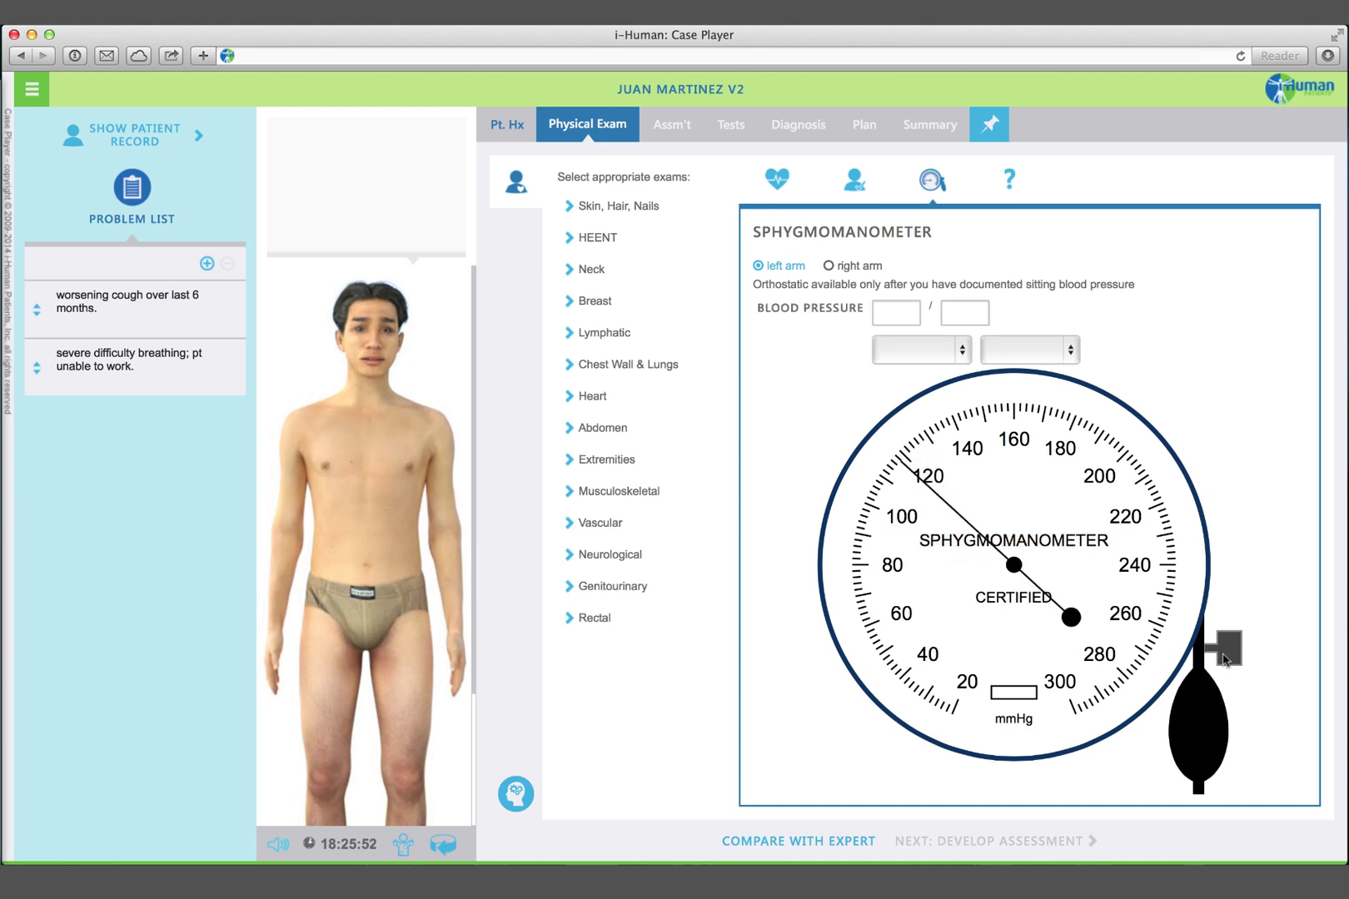
{"action": "left_click_drag", "start_coordinate": [1224, 659], "coordinate": [1196, 628]}
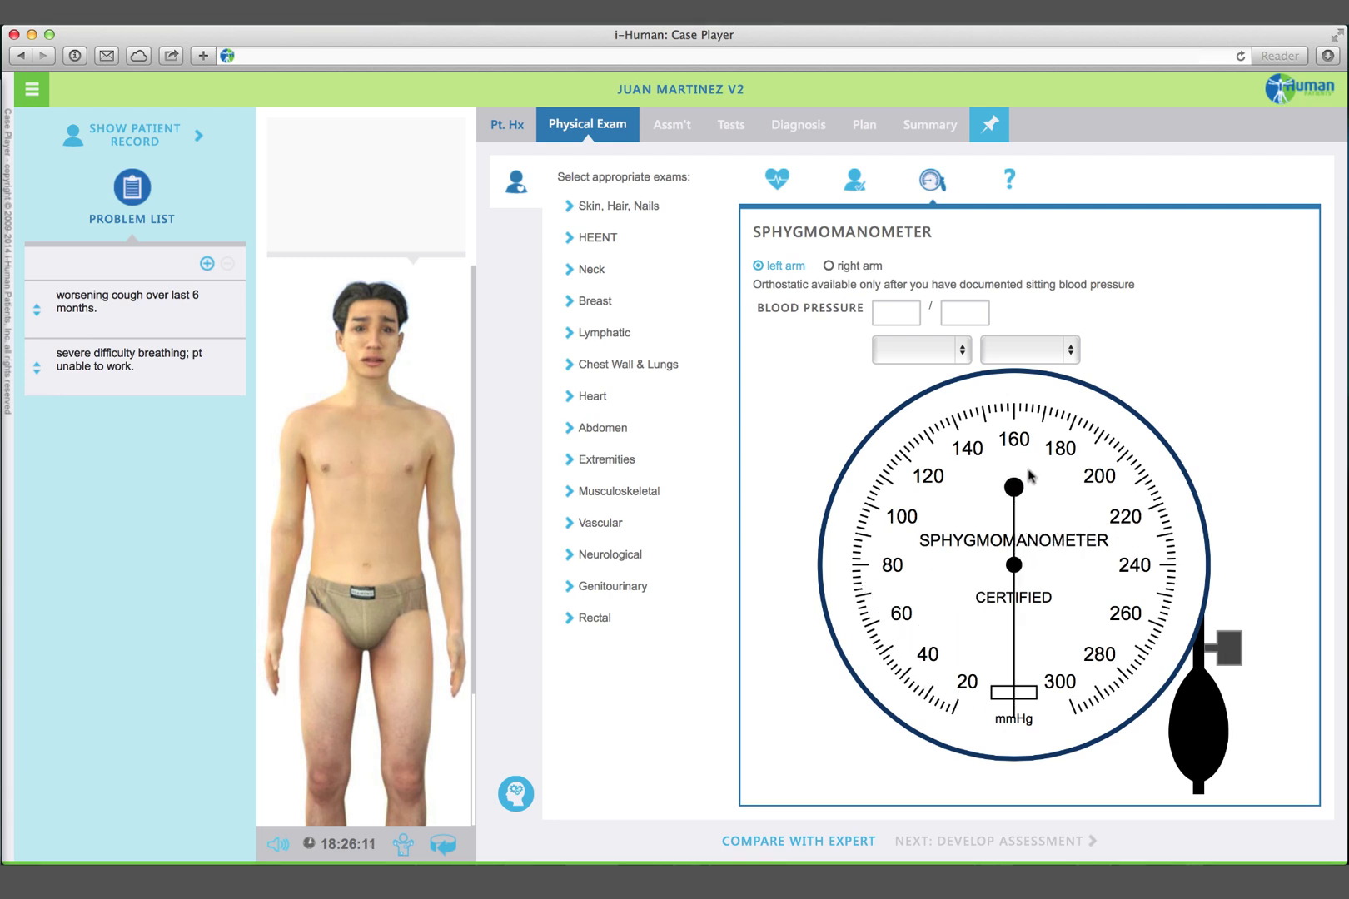
- Record blood pressure 98/60, assessed normal with normal pulse pressure
{"action": "left_click", "coordinate": [890, 313]}
{"action": "type", "text": "98"}
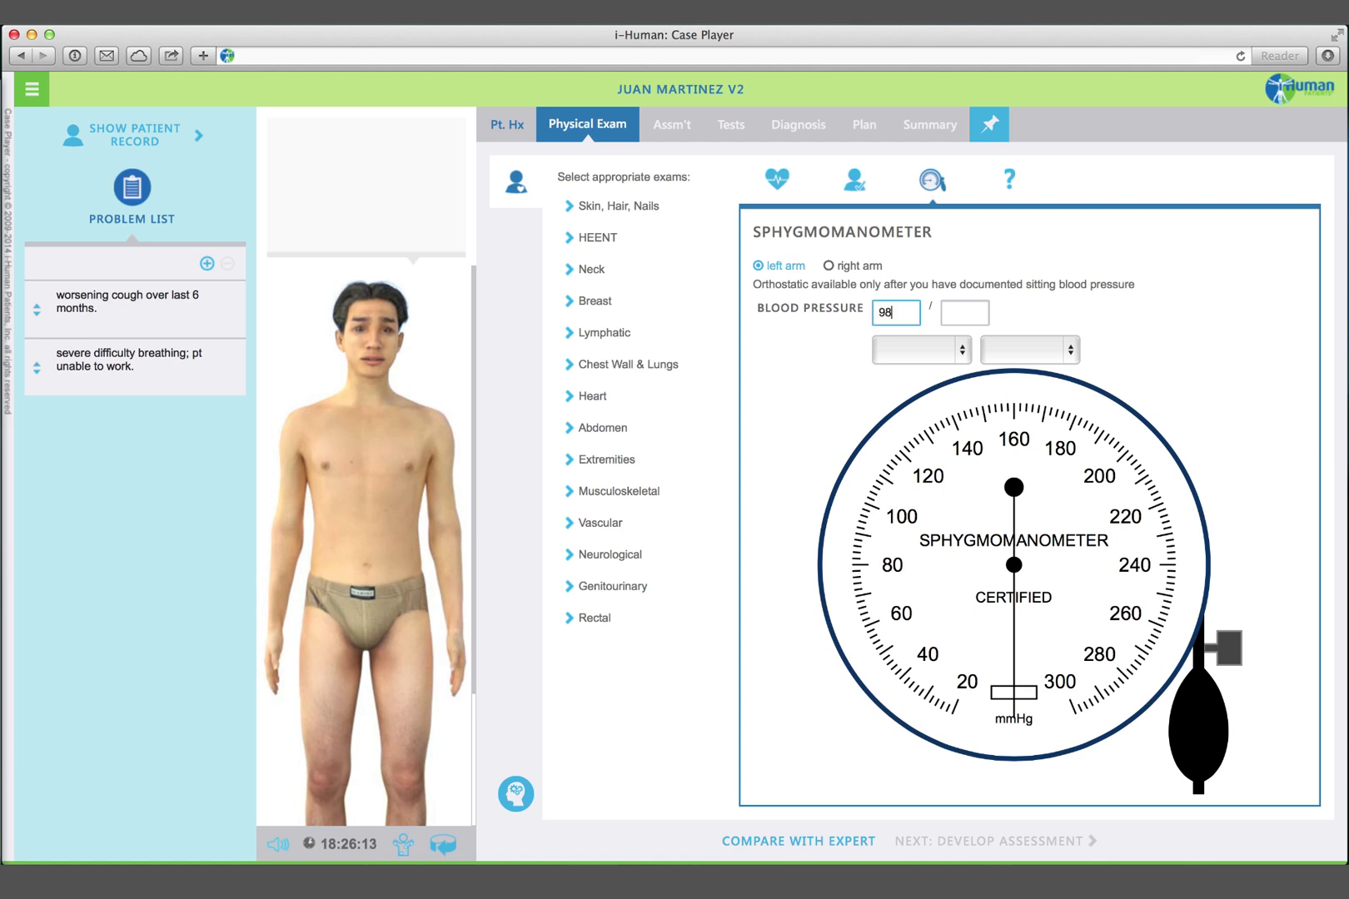
{"action": "key", "text": "Tab"}
{"action": "left_click", "coordinate": [964, 348]}
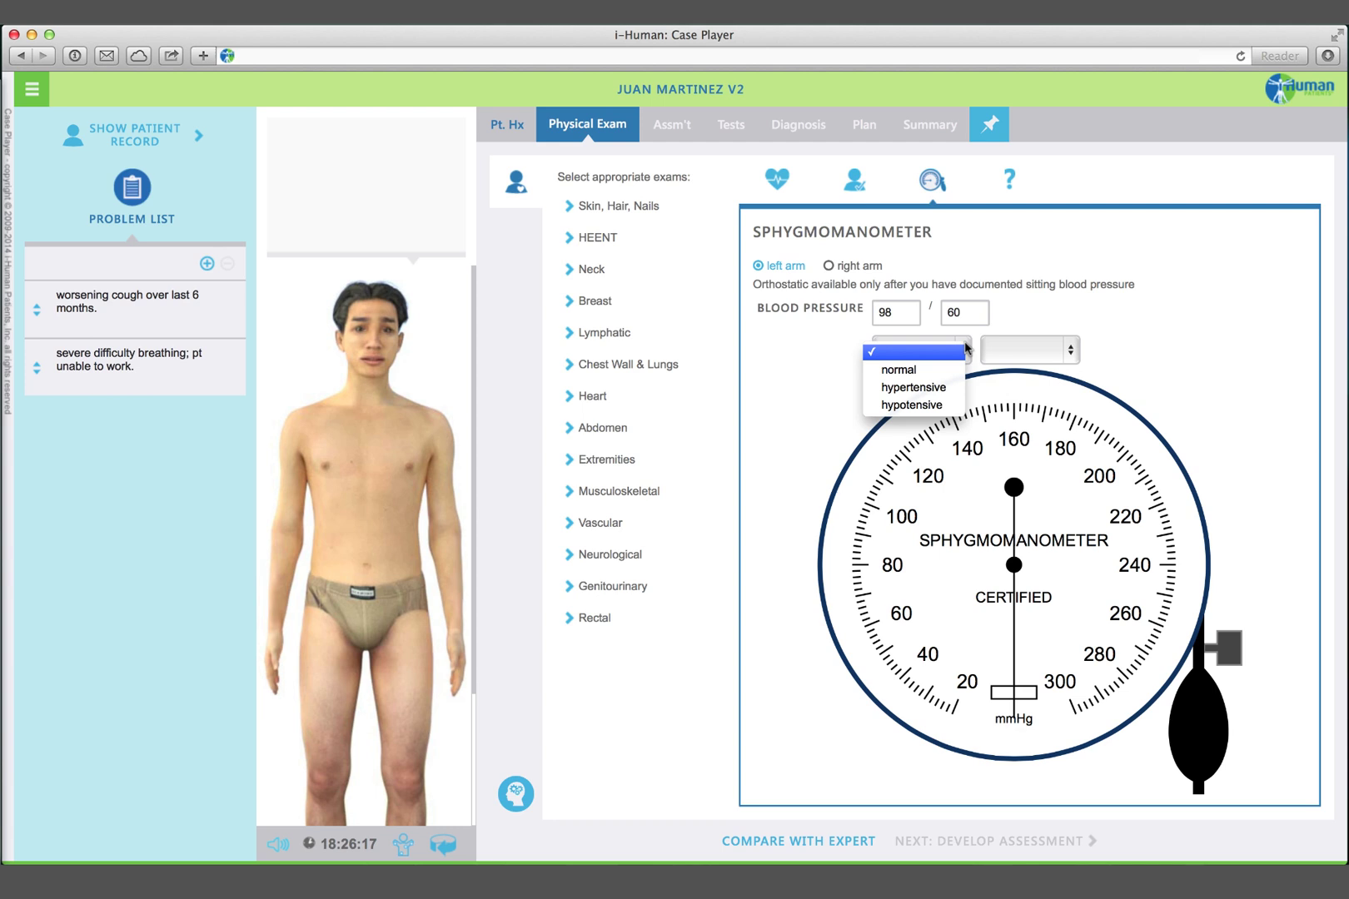
{"action": "left_click", "coordinate": [943, 372]}
{"action": "left_click", "coordinate": [1076, 350]}
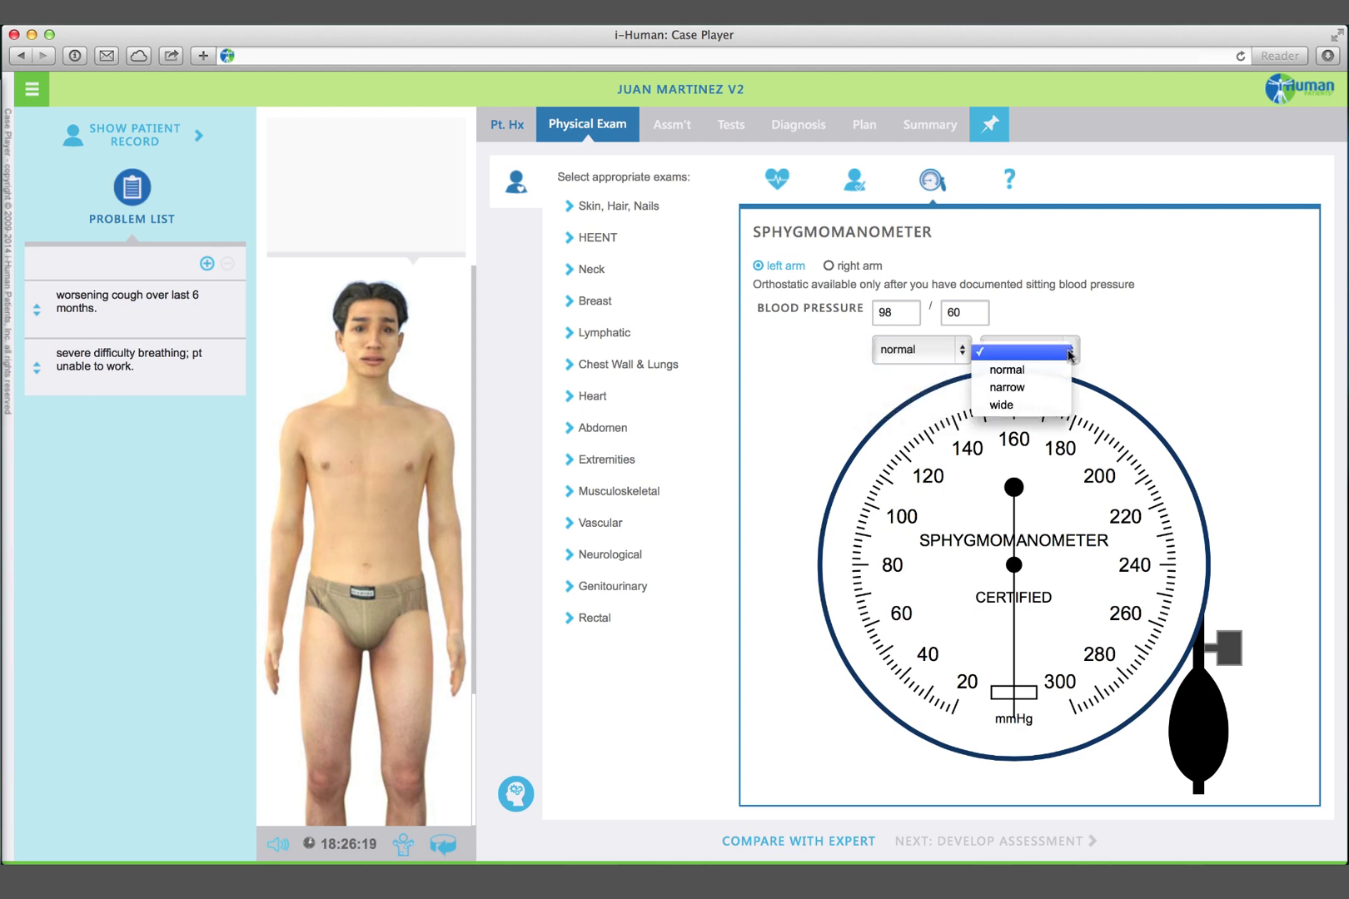
{"action": "left_click", "coordinate": [1053, 371]}
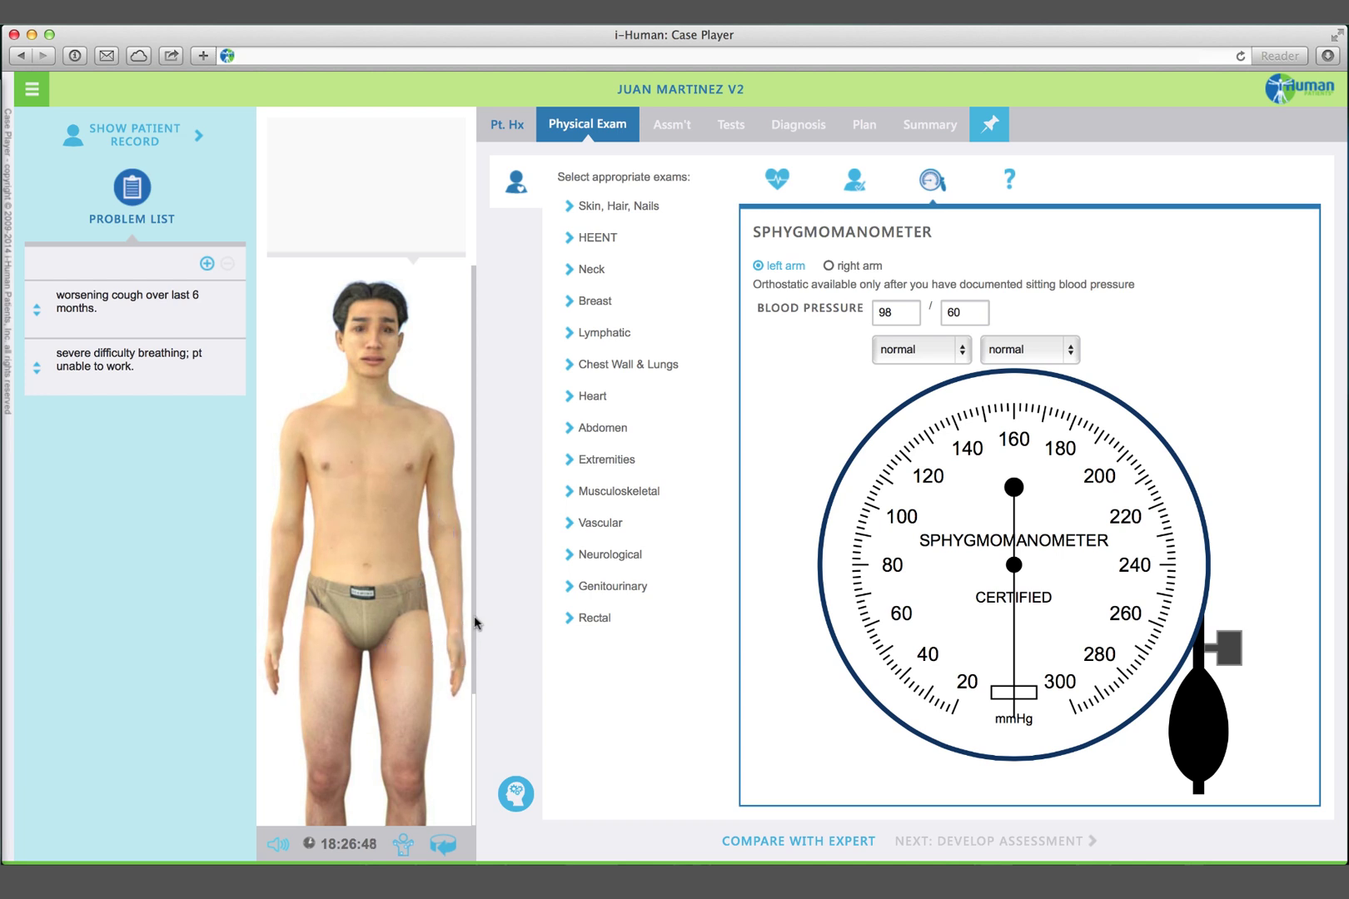
{"action": "left_click_drag", "start_coordinate": [476, 623], "coordinate": [473, 783]}
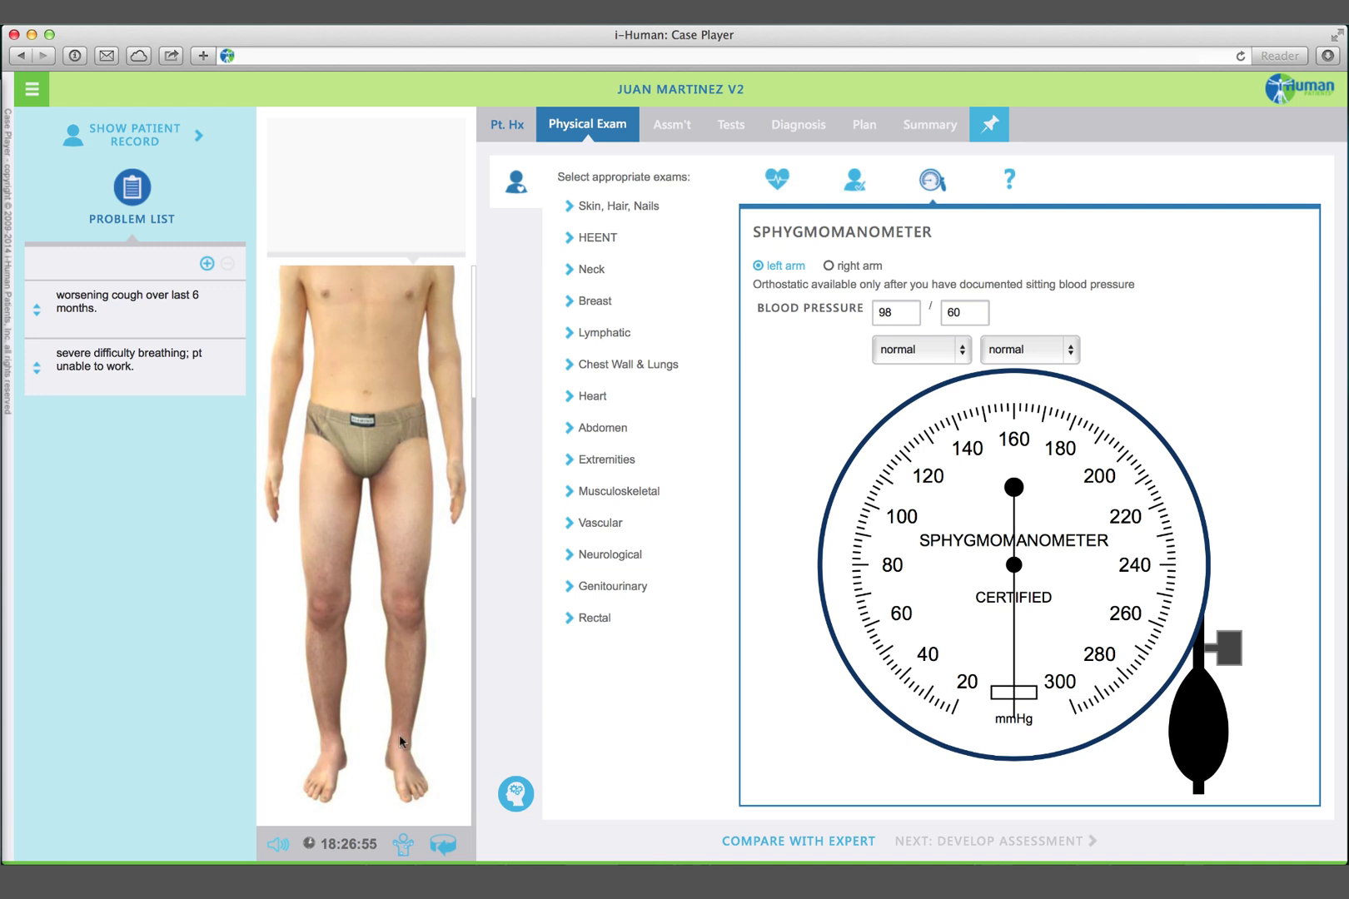
- Chart the pulse on the Vitals chart as 90, regular, normal strength
{"action": "left_click", "coordinate": [777, 181]}
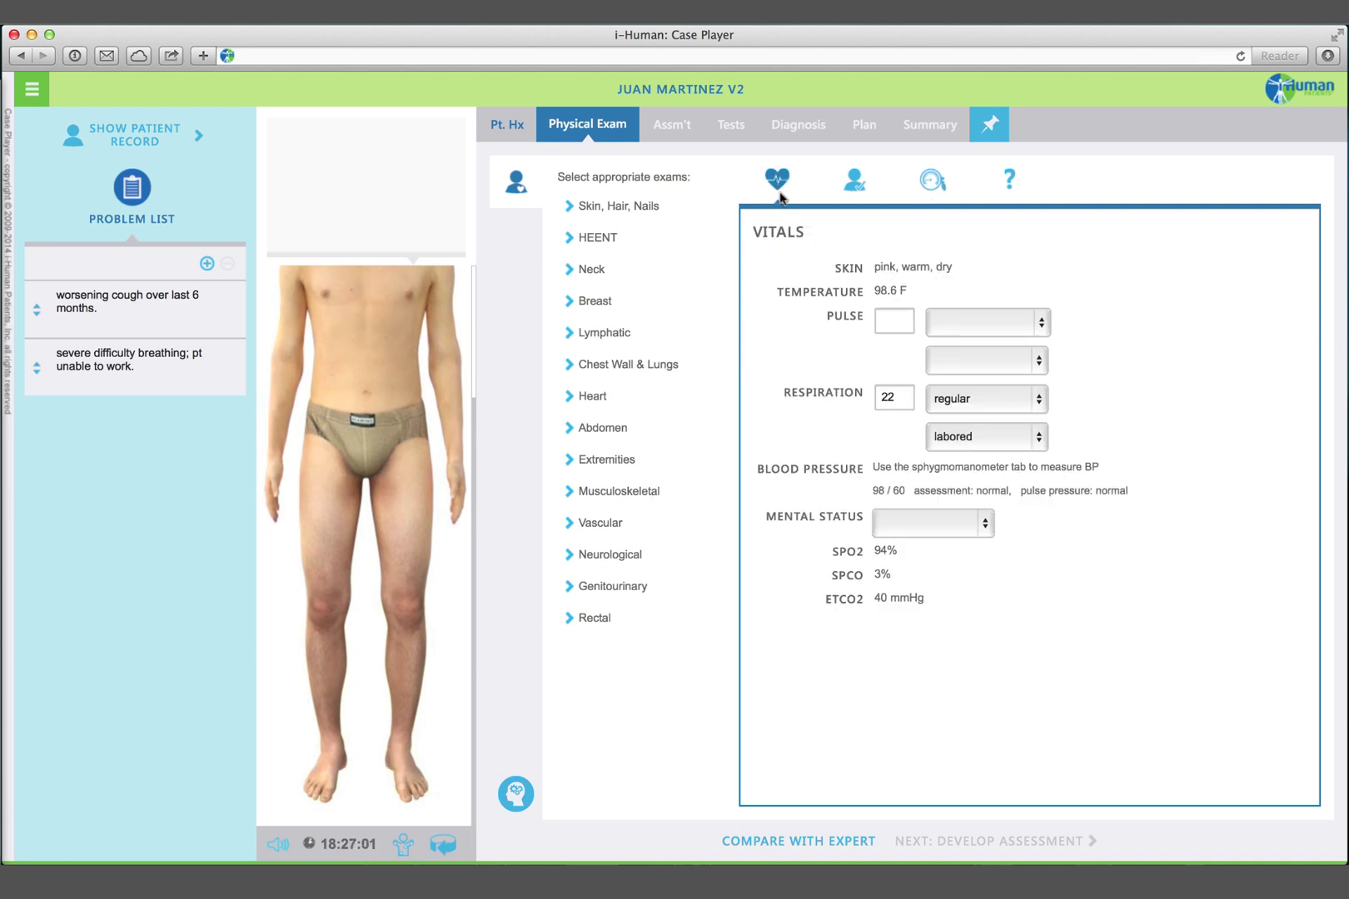
{"action": "left_click", "coordinate": [886, 318]}
{"action": "left_click", "coordinate": [1023, 321]}
{"action": "left_click", "coordinate": [1008, 340]}
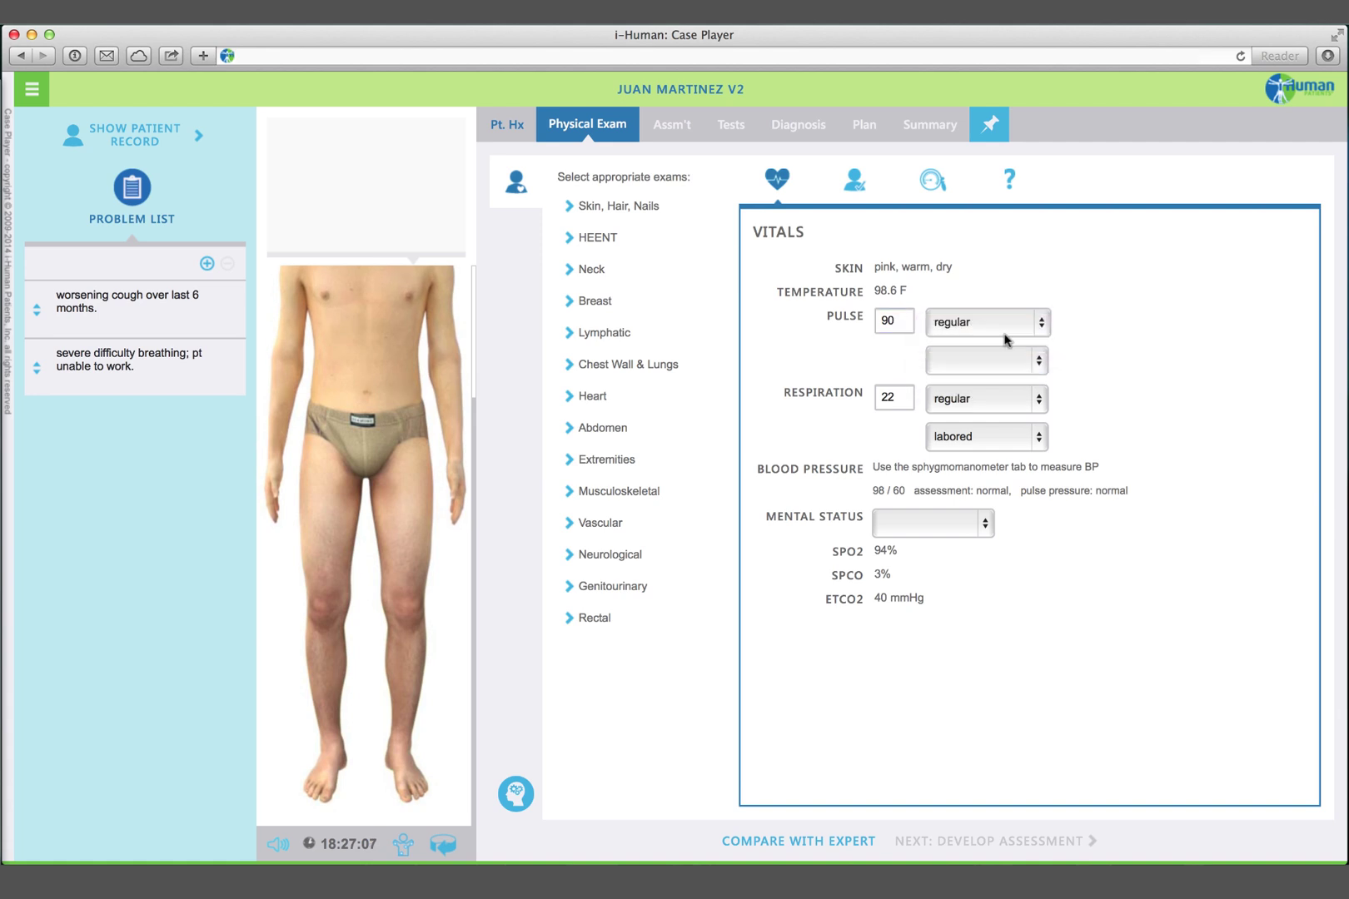
{"action": "left_click", "coordinate": [1041, 362]}
{"action": "left_click", "coordinate": [985, 415]}
{"action": "left_click_drag", "start_coordinate": [468, 394], "coordinate": [479, 274]}
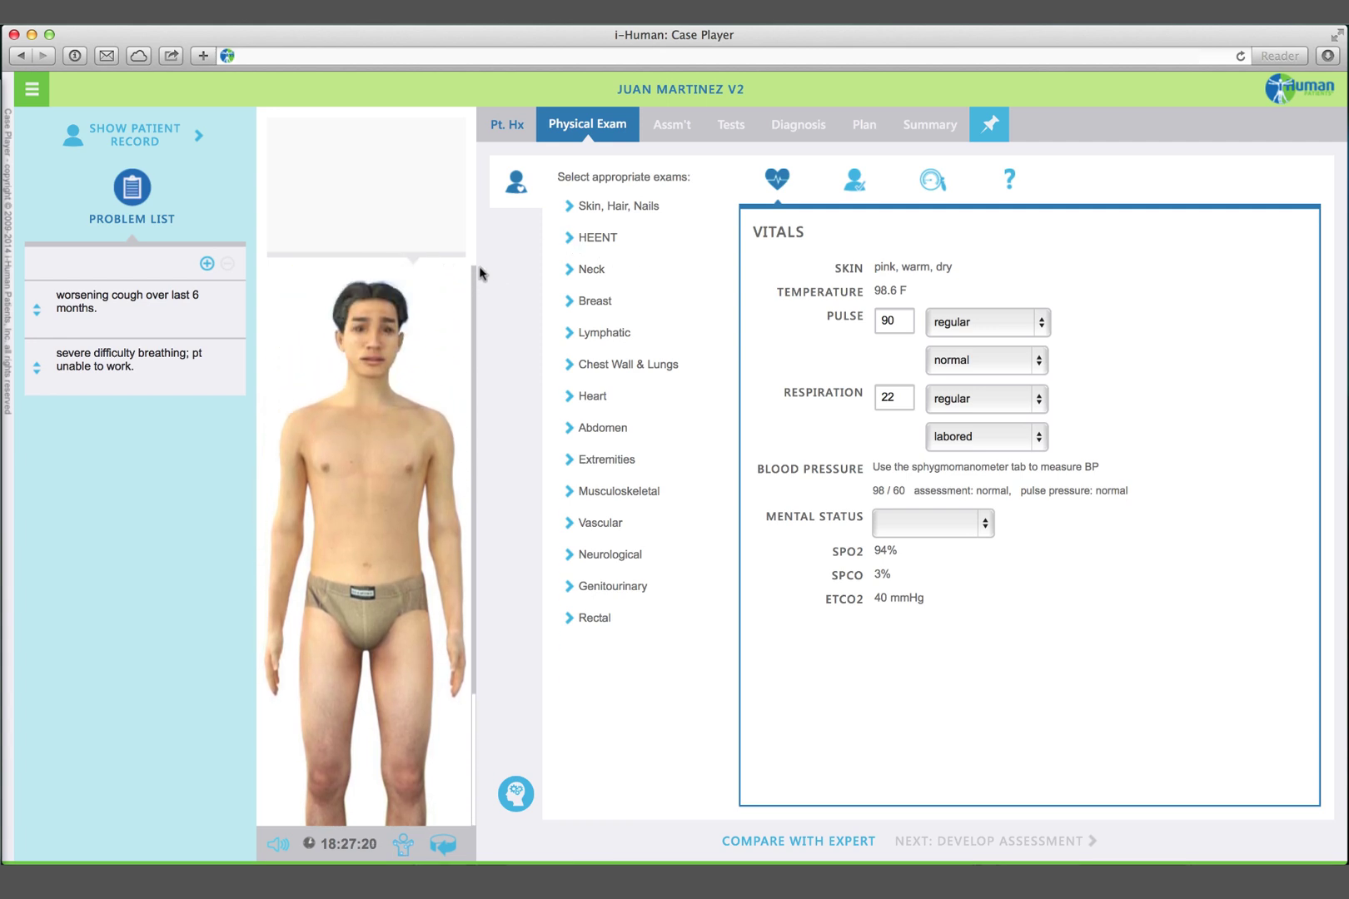
- Examine both pupils under HEENT and record each as normal reactive
{"action": "left_click", "coordinate": [587, 238]}
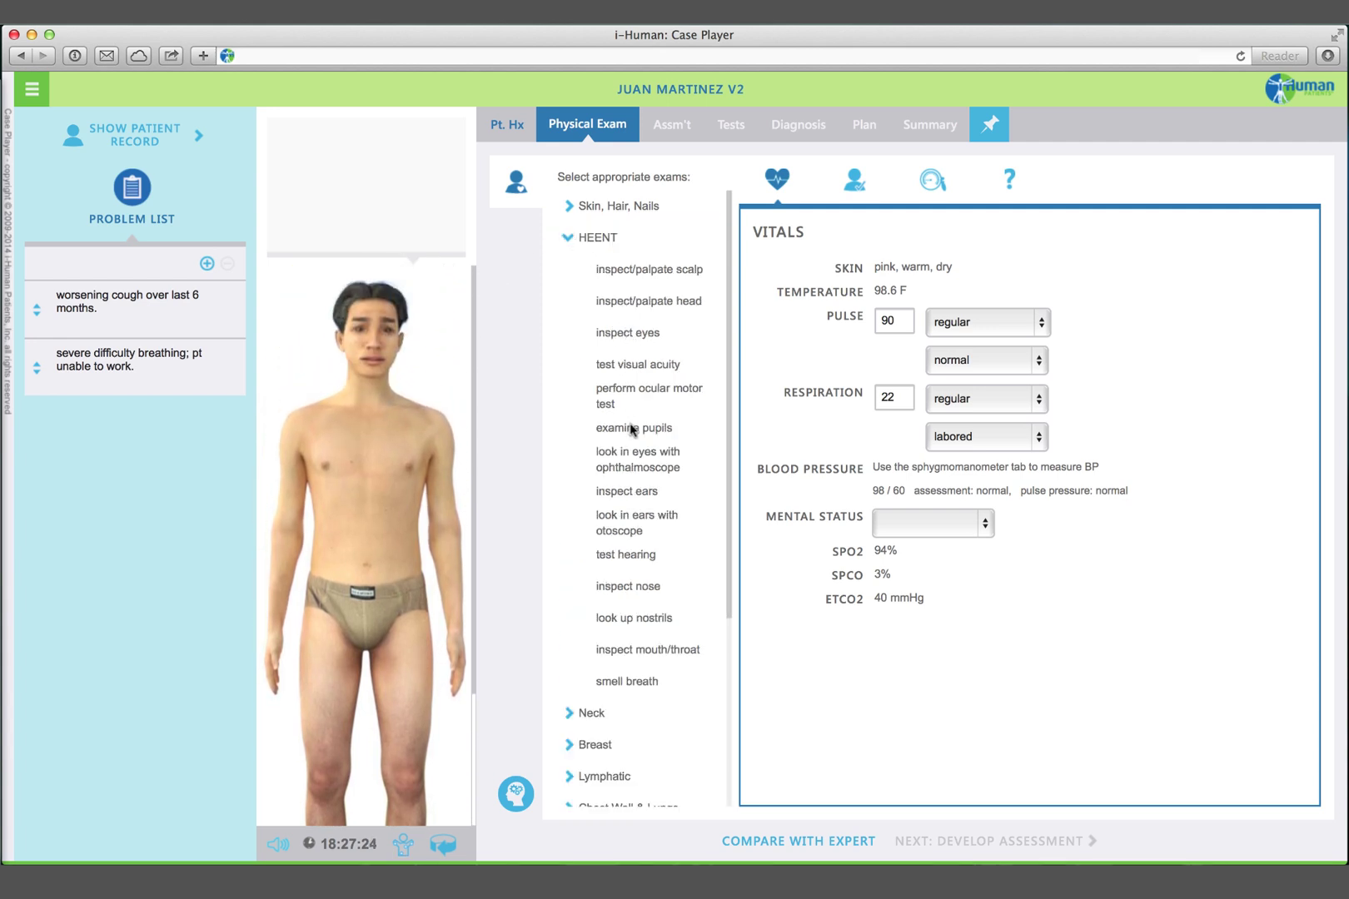
{"action": "left_click", "coordinate": [645, 429]}
{"action": "left_click", "coordinate": [933, 331]}
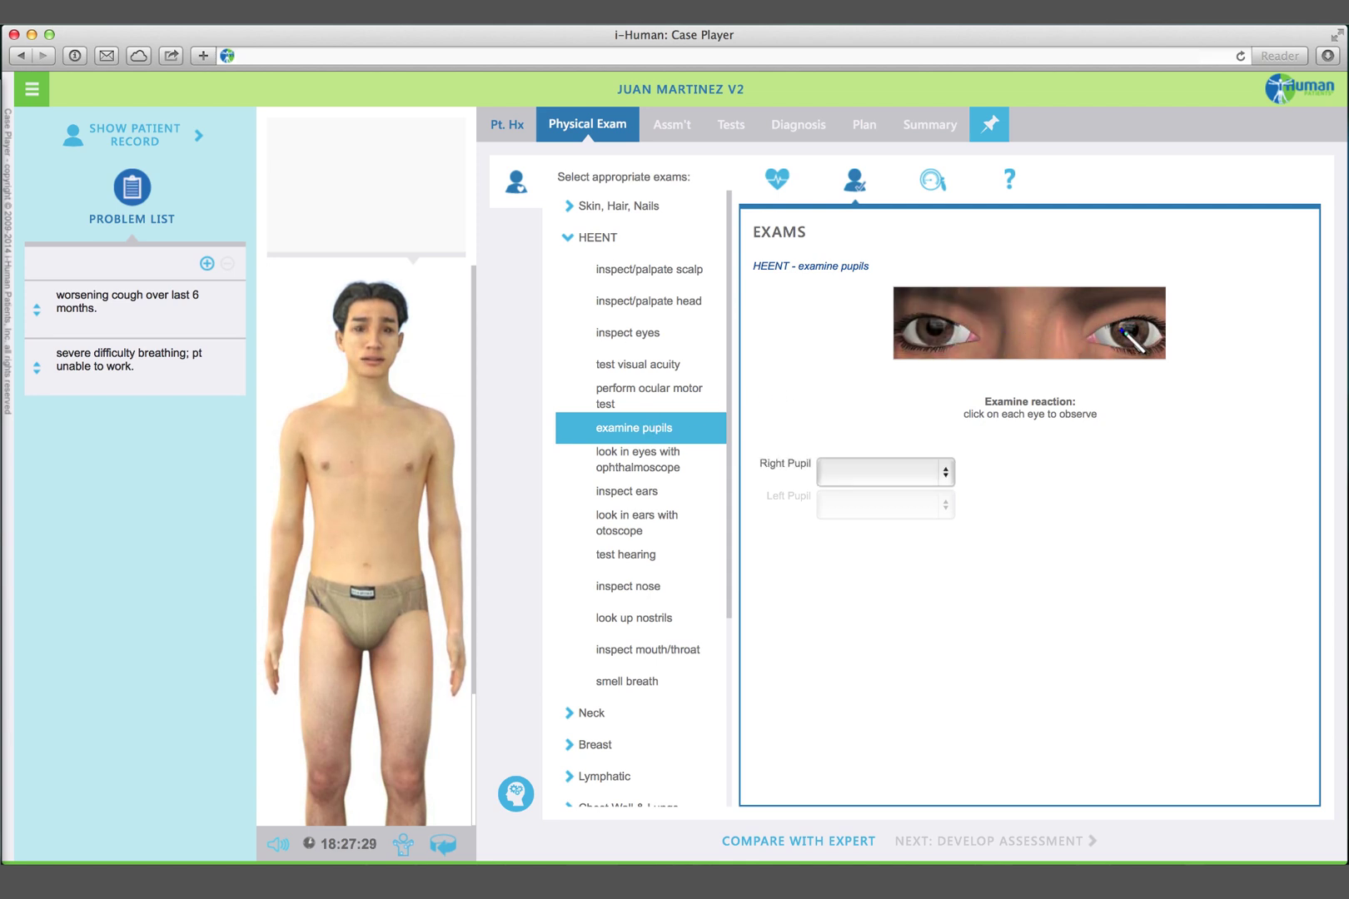
{"action": "left_click", "coordinate": [1124, 330]}
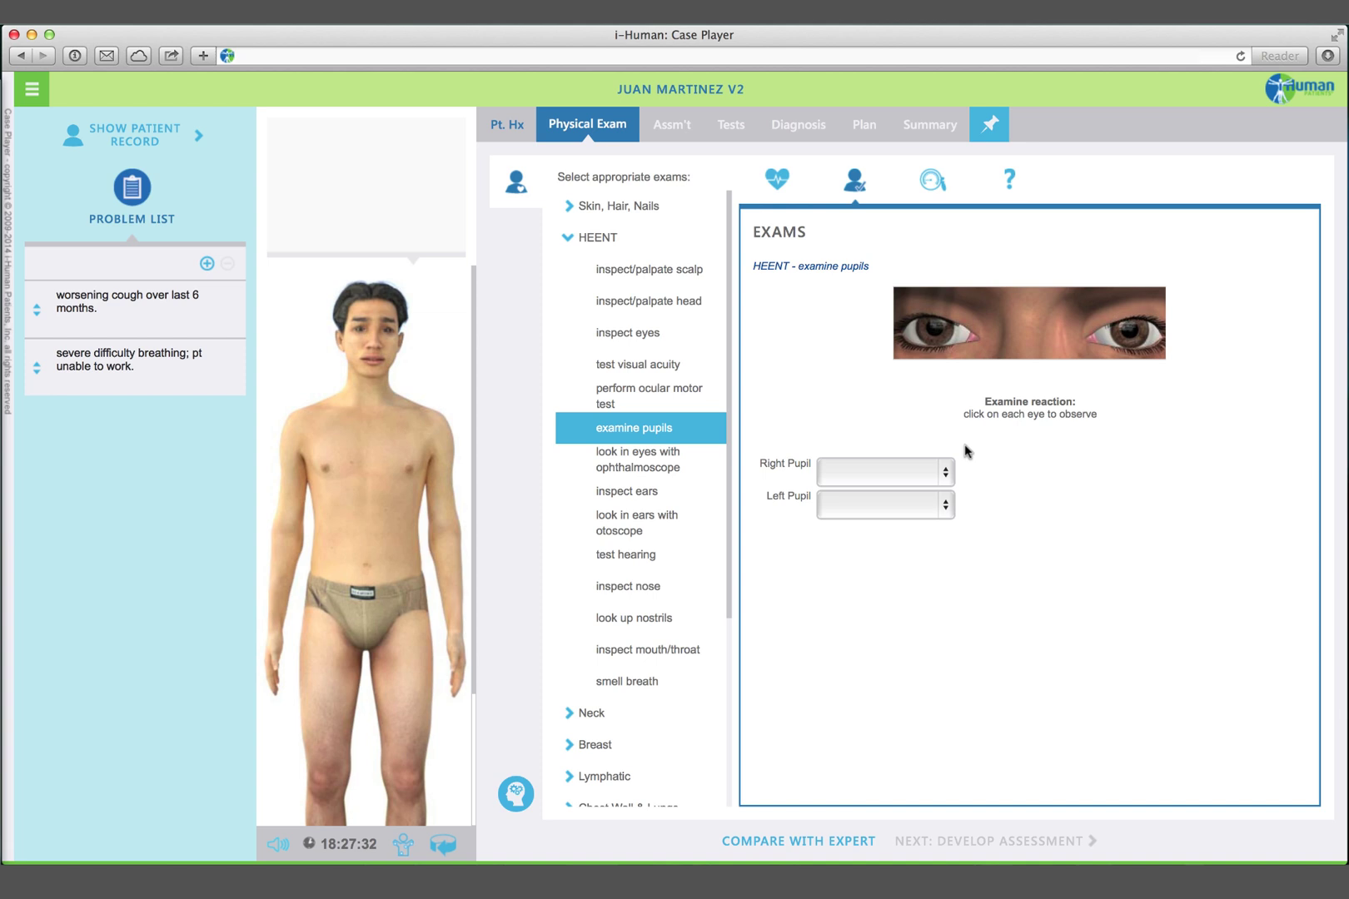
{"action": "left_click", "coordinate": [924, 472]}
{"action": "left_click", "coordinate": [921, 496]}
{"action": "left_click", "coordinate": [922, 497]}
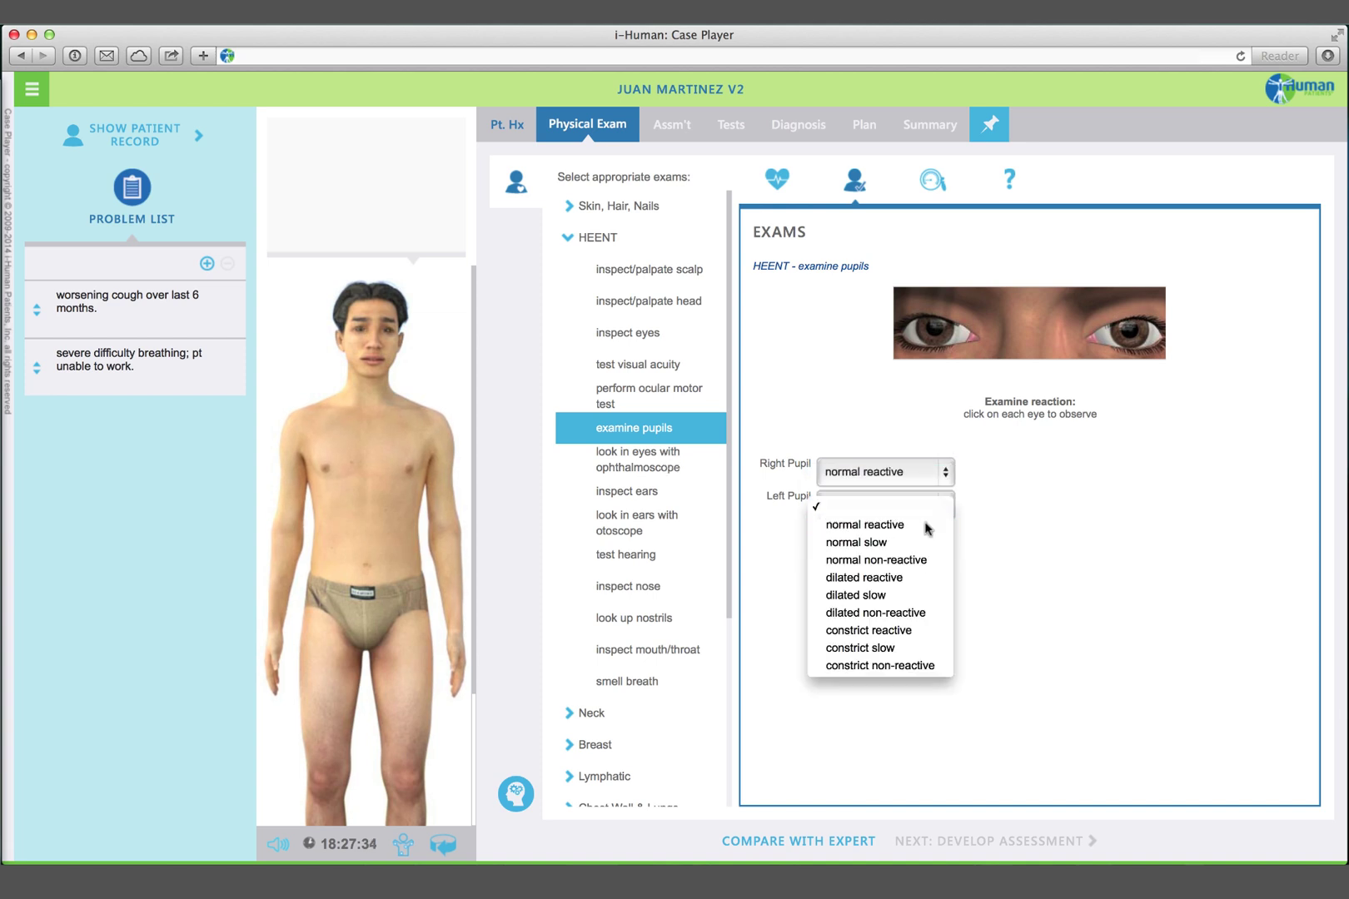
{"action": "left_click", "coordinate": [889, 525]}
- Run the ocular motor H-test and record the result as normal
{"action": "left_click", "coordinate": [675, 393]}
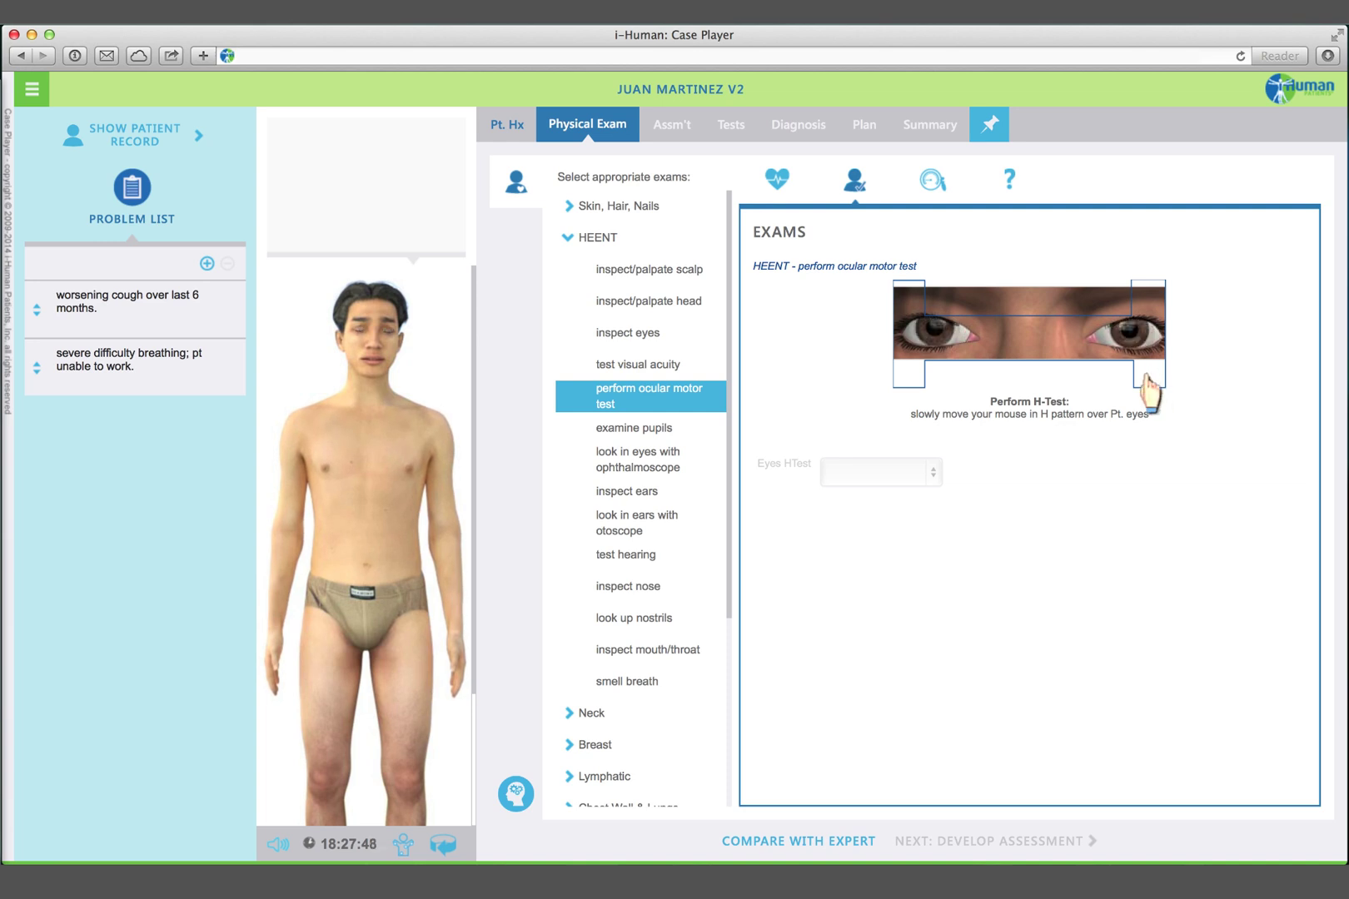
{"action": "left_click", "coordinate": [931, 482]}
{"action": "left_click", "coordinate": [903, 493]}
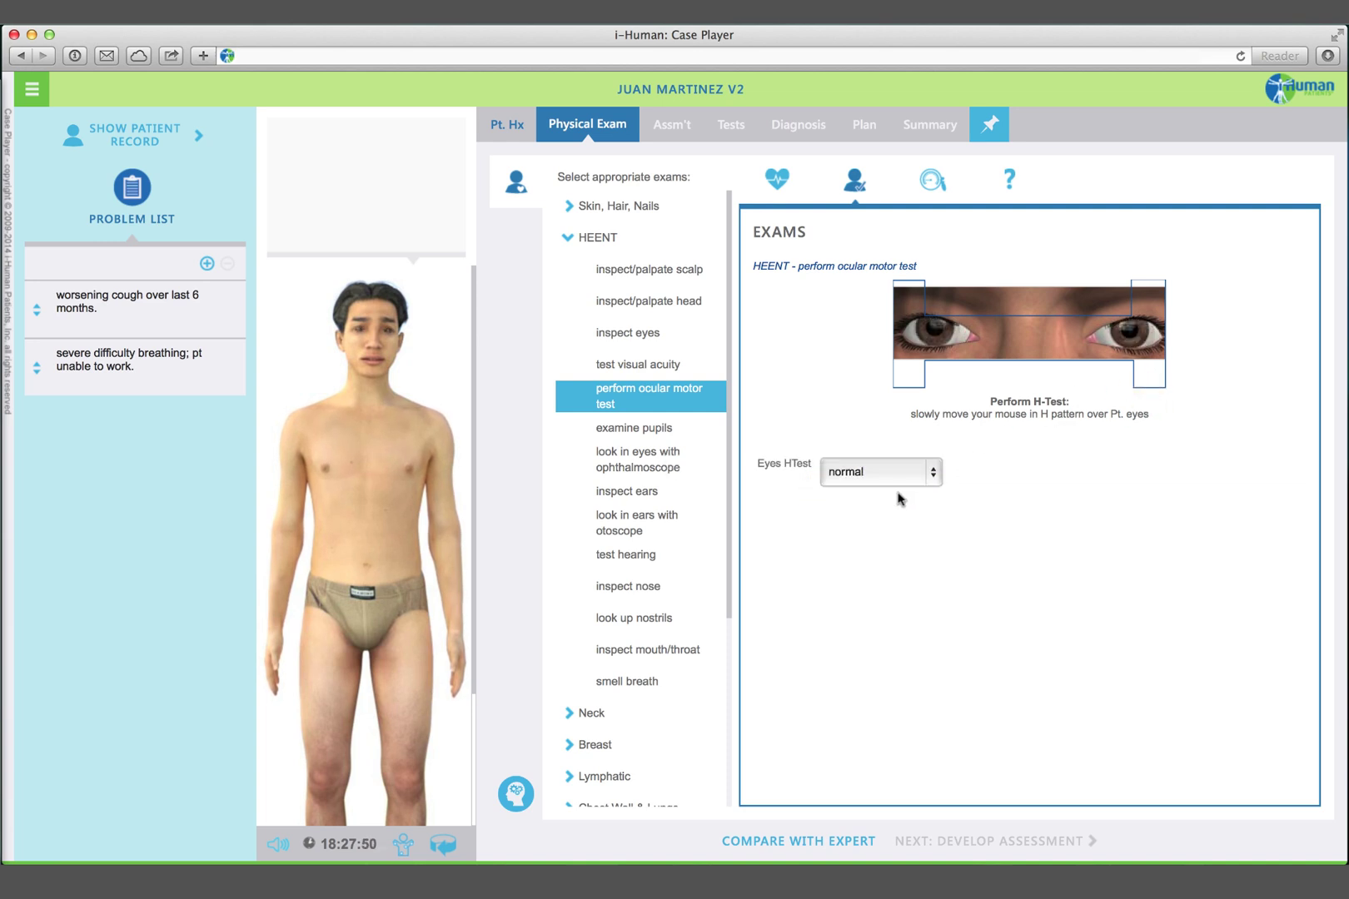
{"action": "left_click", "coordinate": [566, 241]}
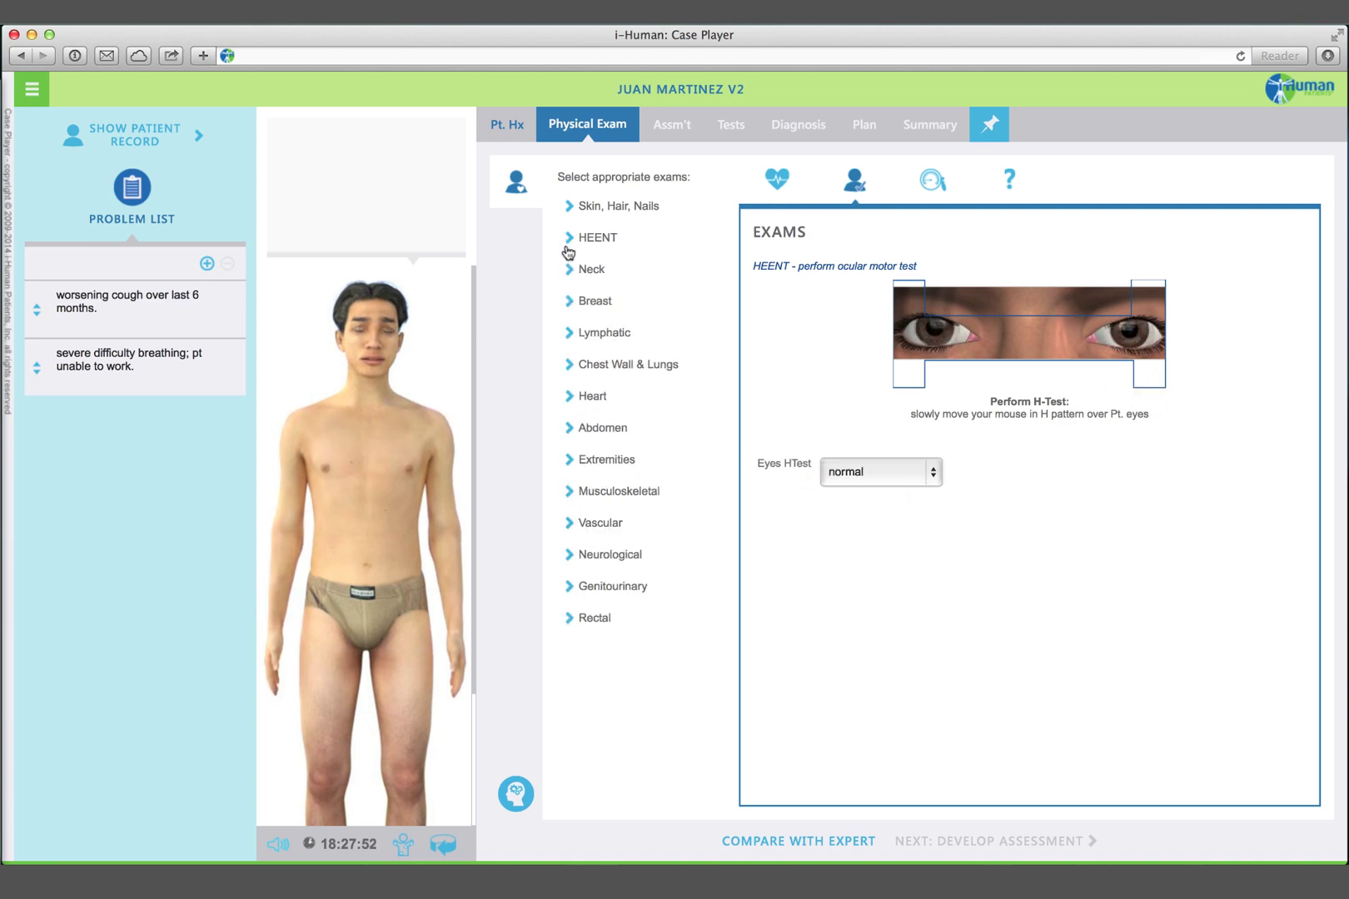
- Auscultate the lungs on the front of the chest, right upper and left lower
{"action": "left_click", "coordinate": [568, 364]}
{"action": "left_click", "coordinate": [628, 491]}
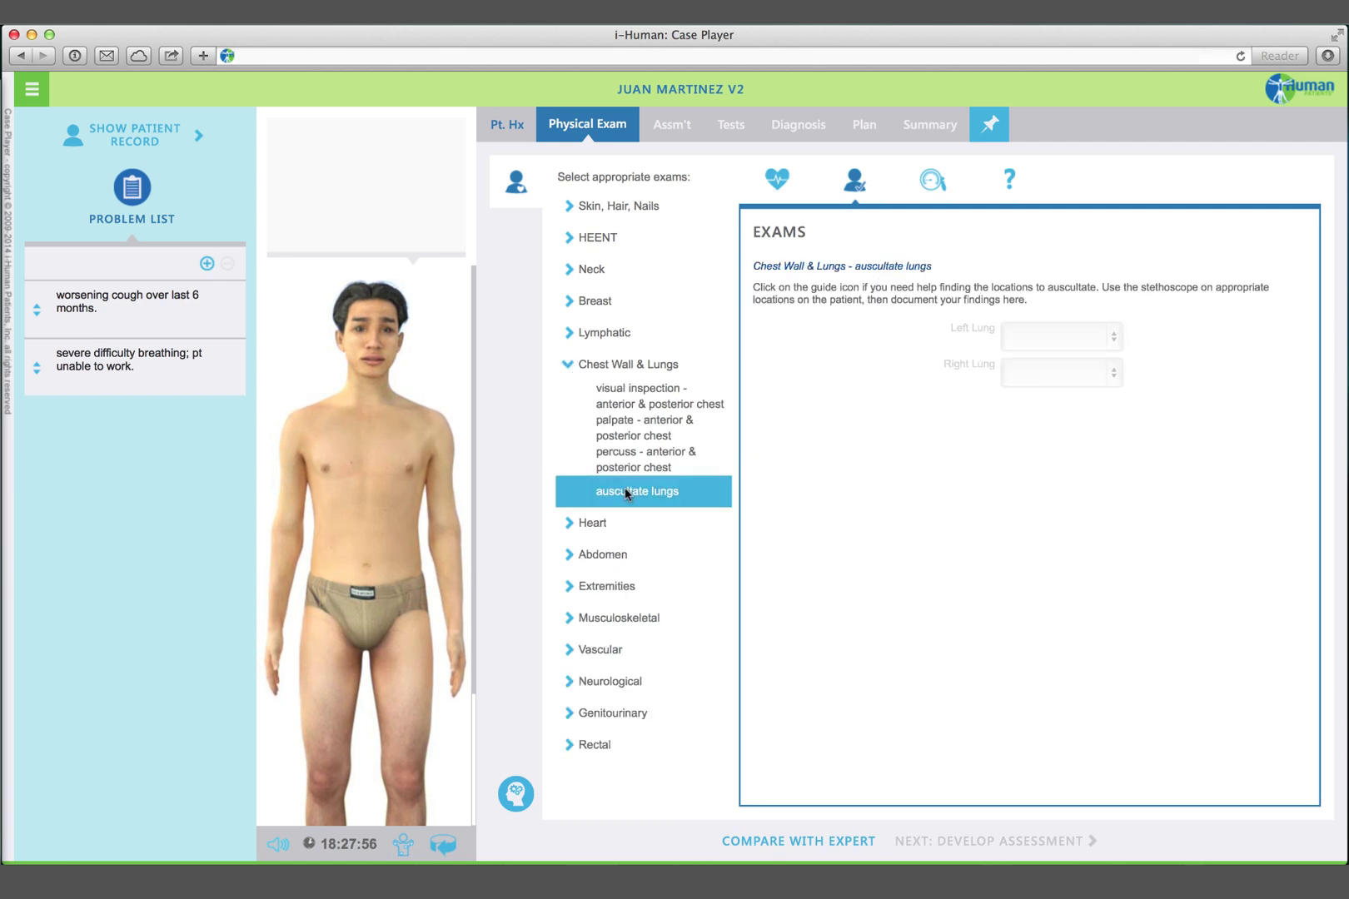
{"action": "left_click", "coordinate": [405, 845]}
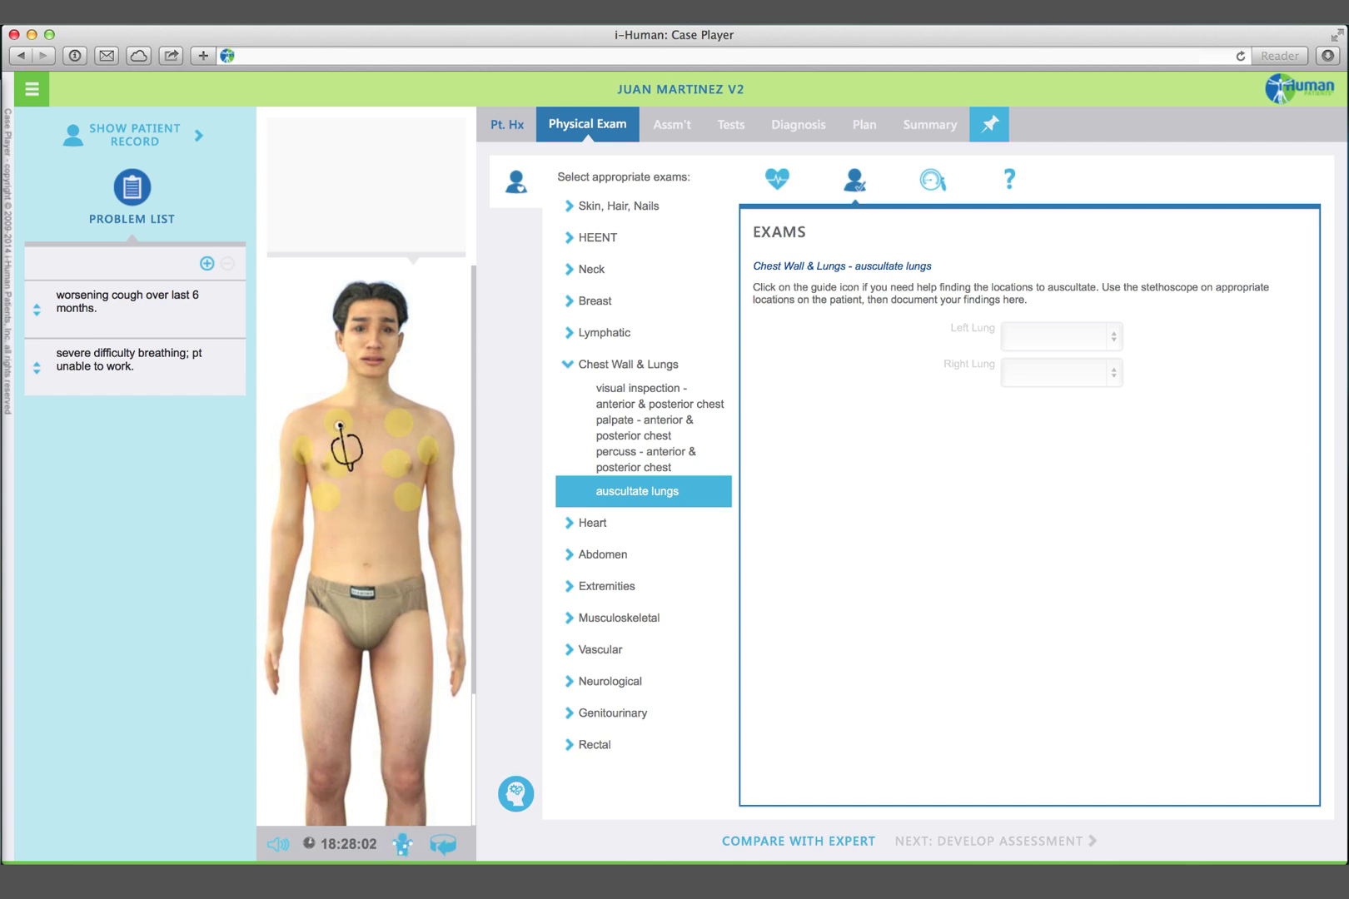
{"action": "left_click", "coordinate": [339, 425]}
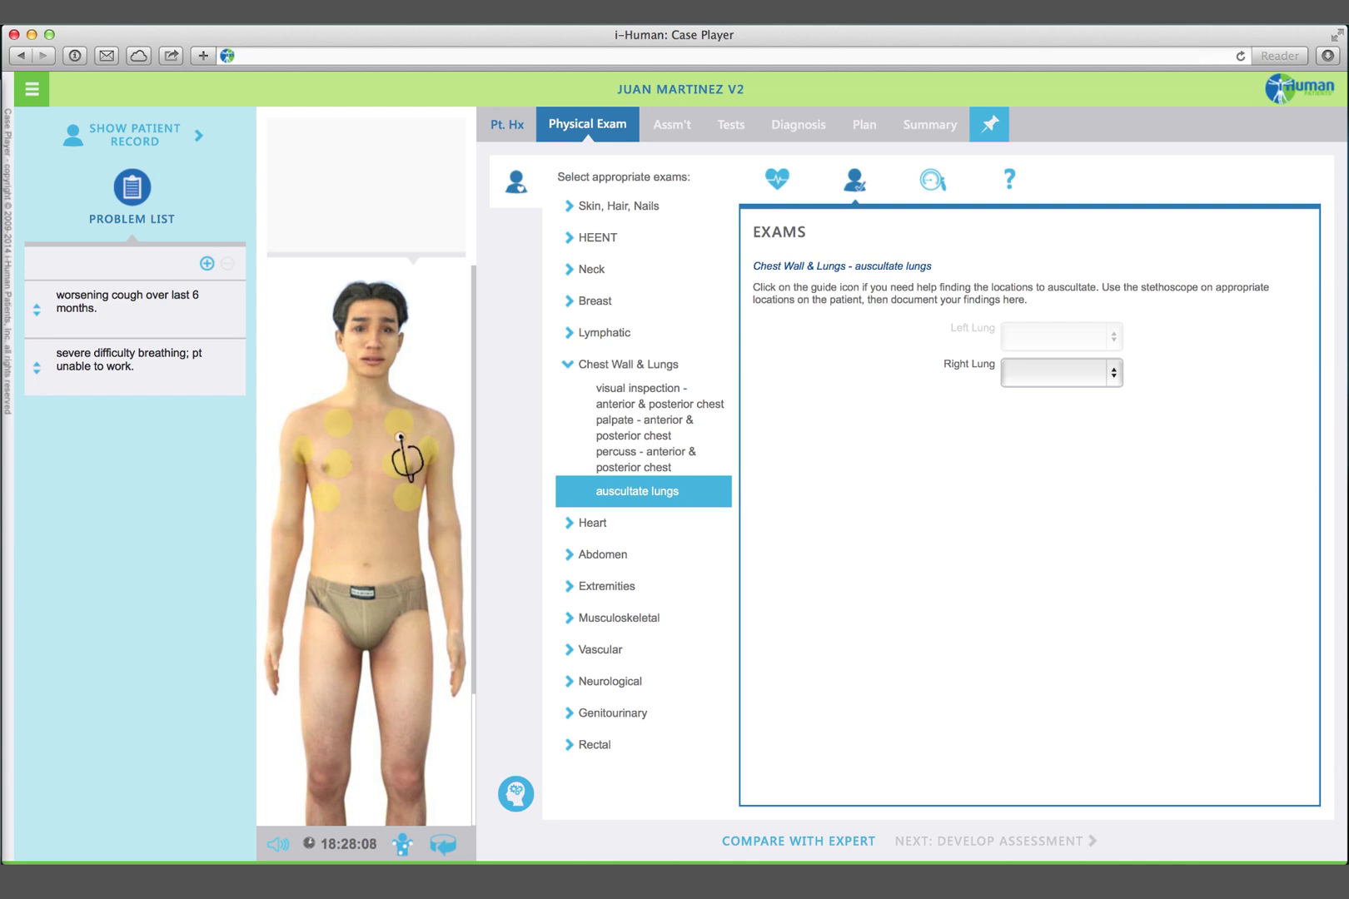
{"action": "left_click", "coordinate": [401, 462]}
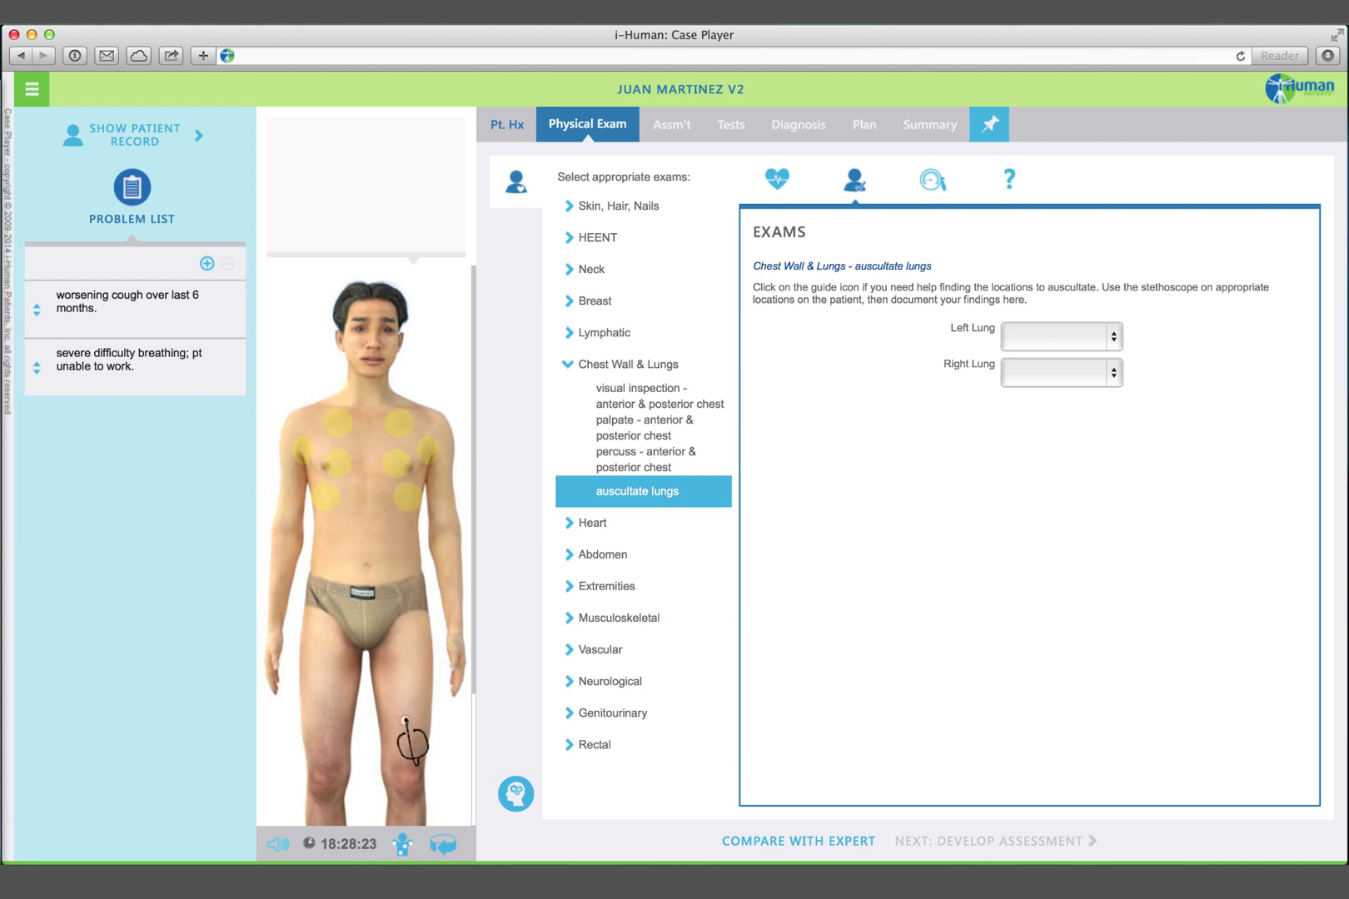
- From the back view, record fine crackles in both lungs and start a new problem entry
{"action": "left_click", "coordinate": [446, 844]}
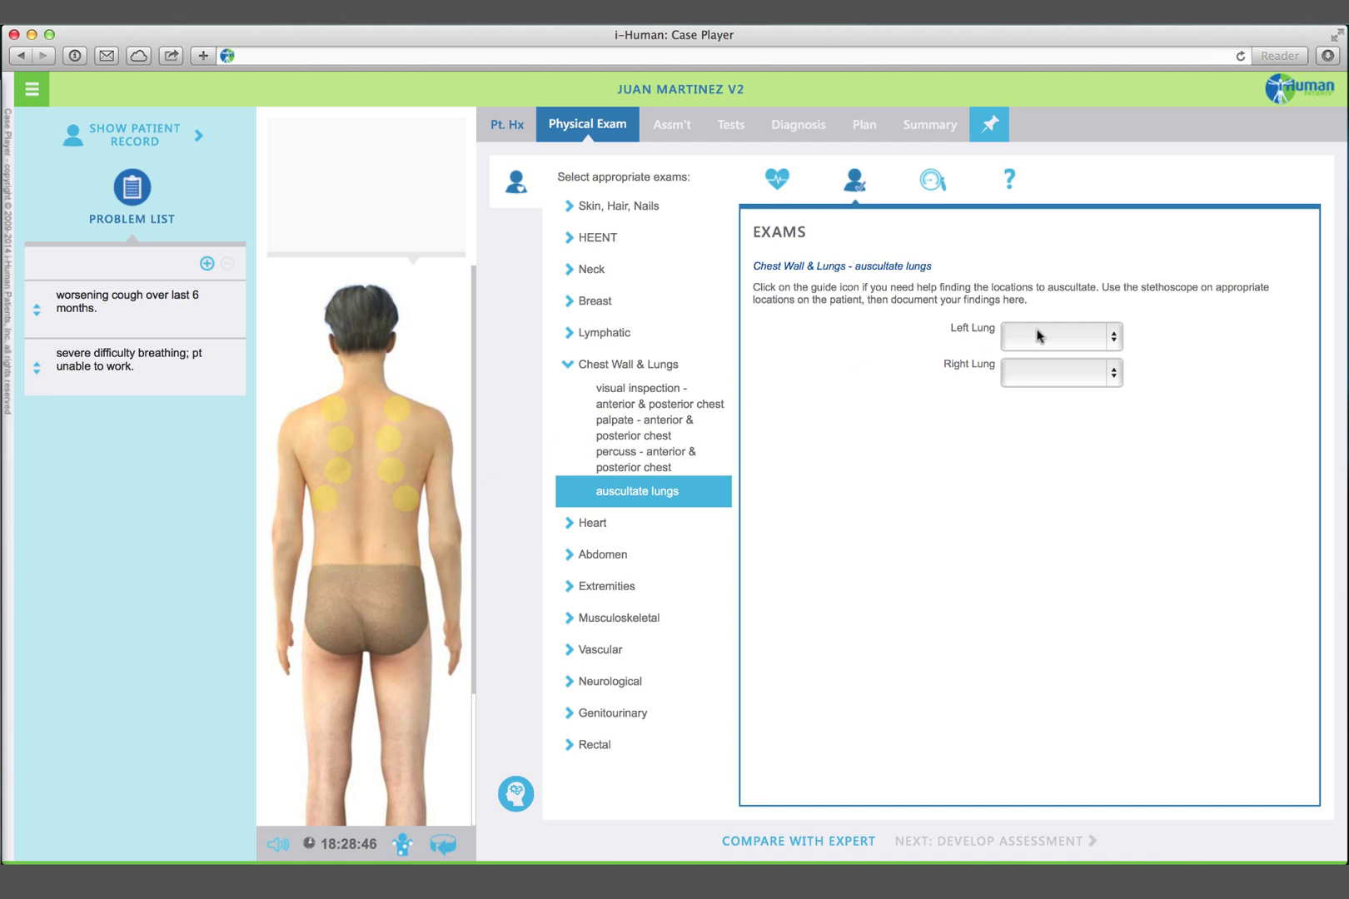
{"action": "left_click", "coordinate": [1112, 333]}
{"action": "left_click", "coordinate": [1043, 374]}
{"action": "left_click", "coordinate": [1114, 372]}
{"action": "left_click", "coordinate": [1051, 410]}
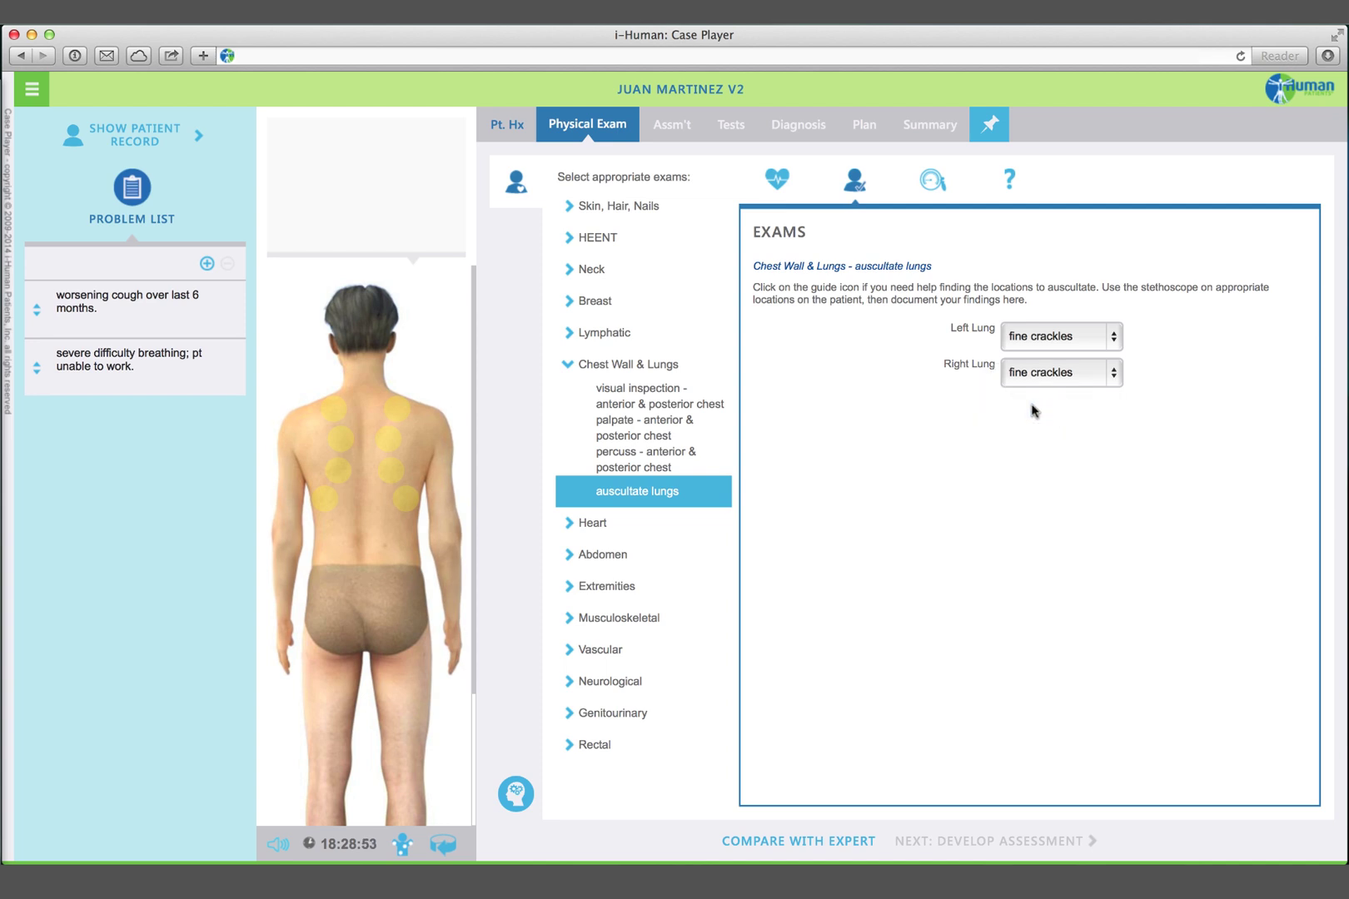
{"action": "left_click", "coordinate": [572, 364]}
{"action": "left_click", "coordinate": [207, 263]}
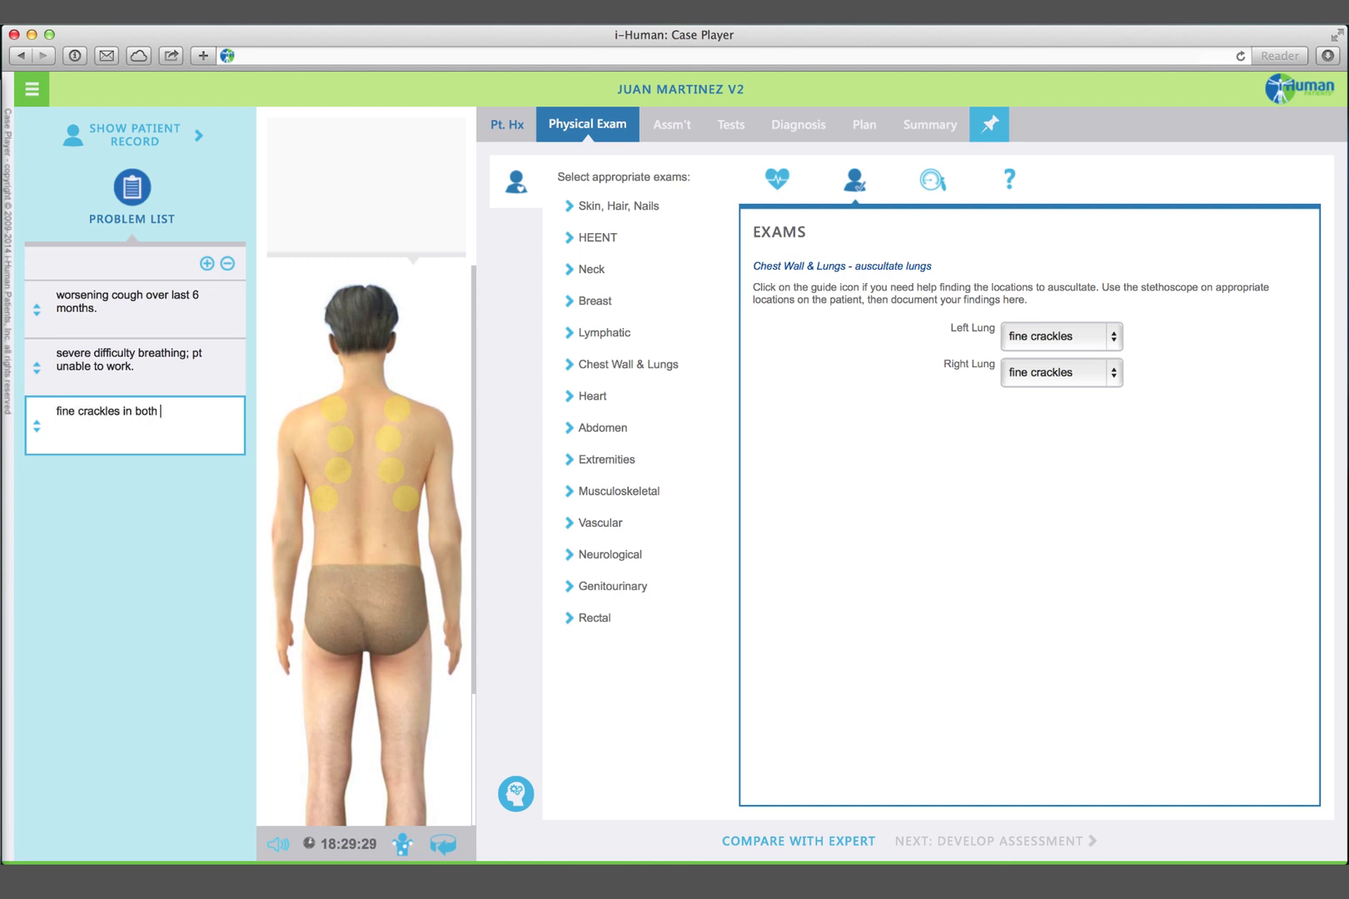
- Name the problem 'fine crackles in both lungs' and note crackles under the chart's Respiratory exam
{"action": "type", "text": "fine crackles in both lungs"}
{"action": "left_click", "coordinate": [147, 142]}
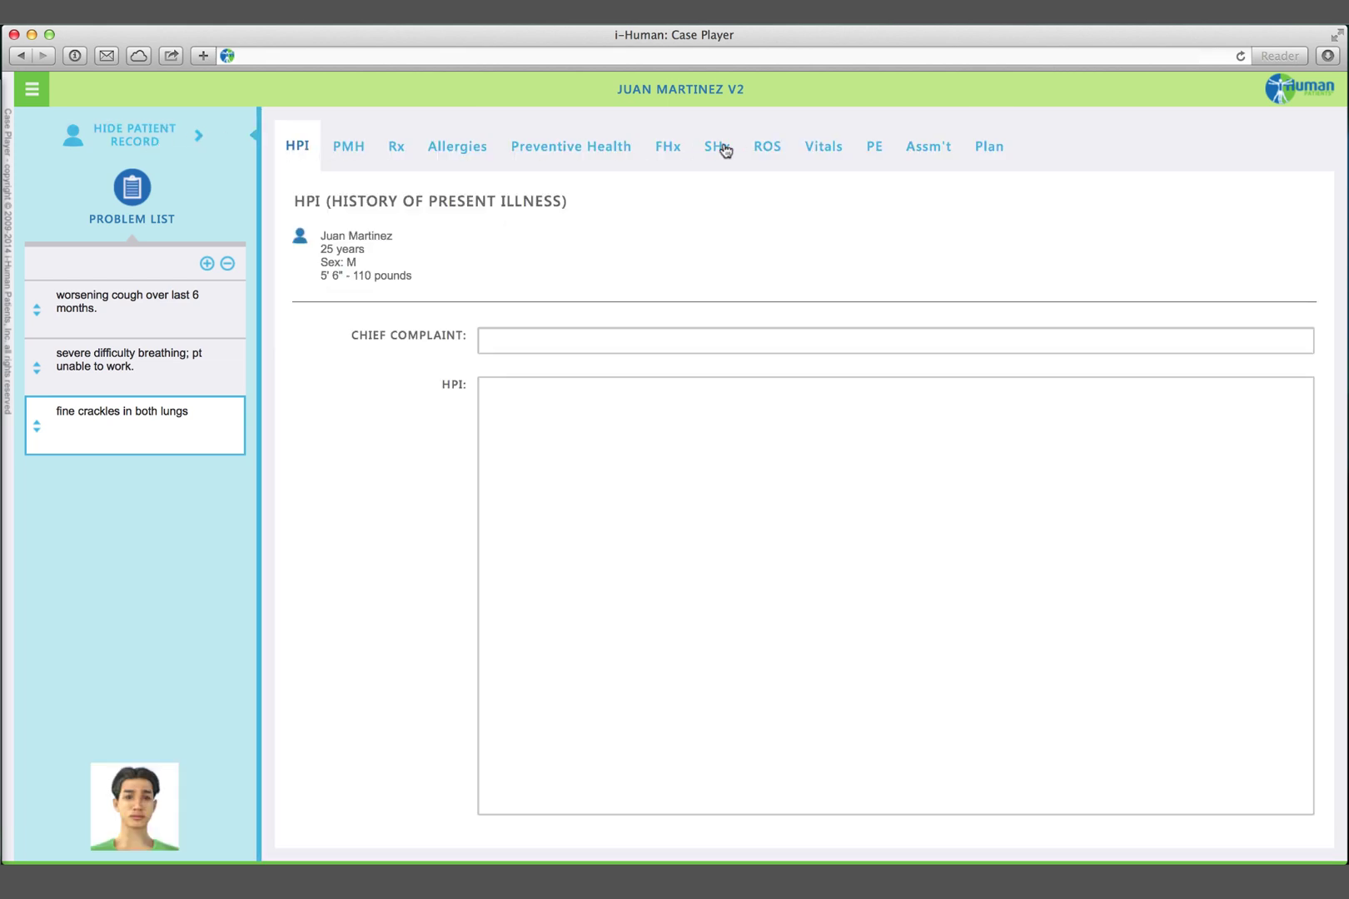
{"action": "left_click", "coordinate": [869, 150]}
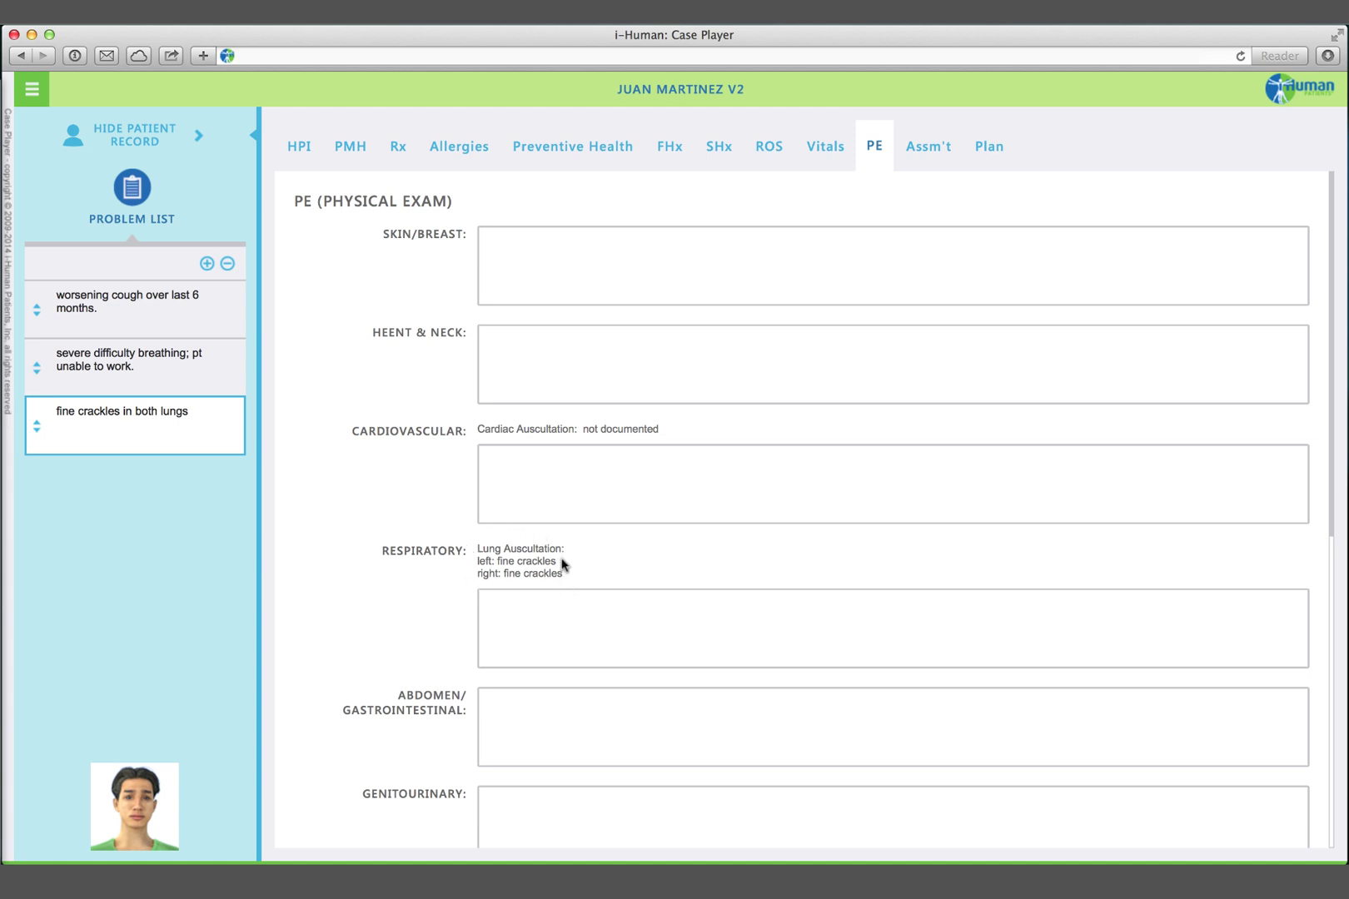
{"action": "left_click", "coordinate": [554, 603]}
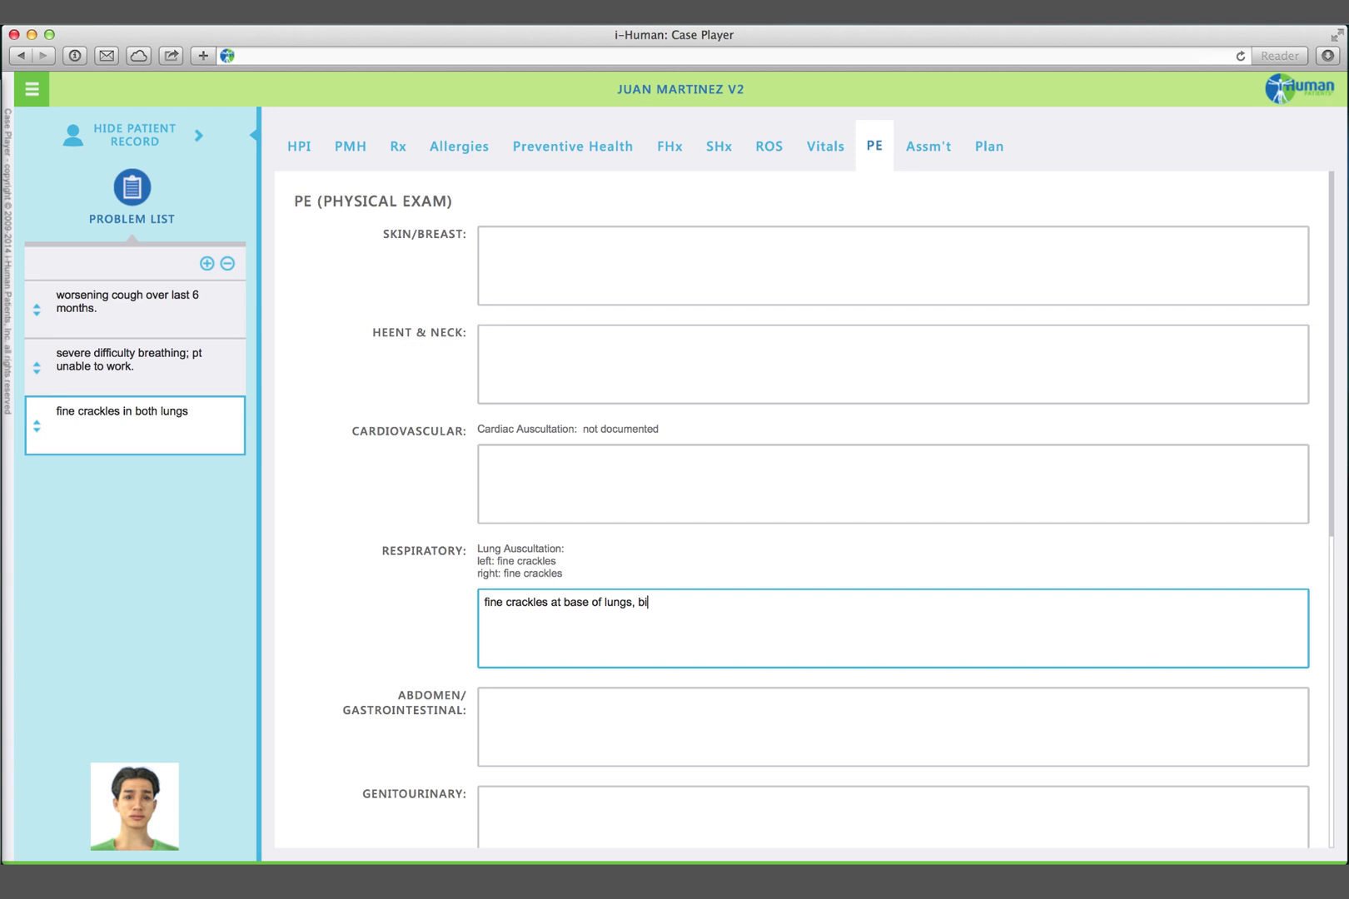
{"action": "left_click", "coordinate": [140, 146]}
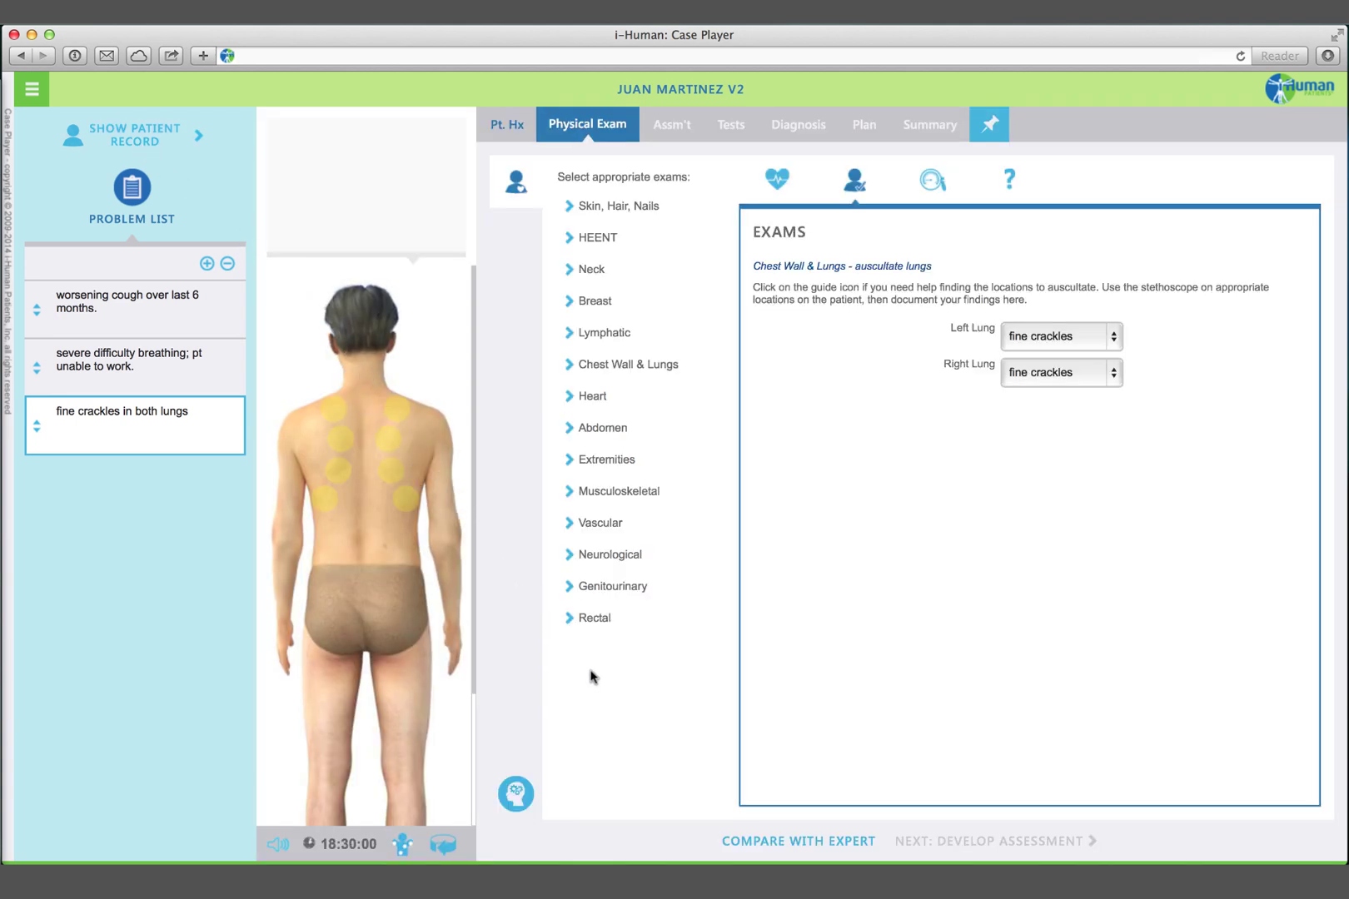
- Compare the physical exam with the expert despite incomplete vitals, then scroll through the Expert Feedback
{"action": "left_click", "coordinate": [787, 843]}
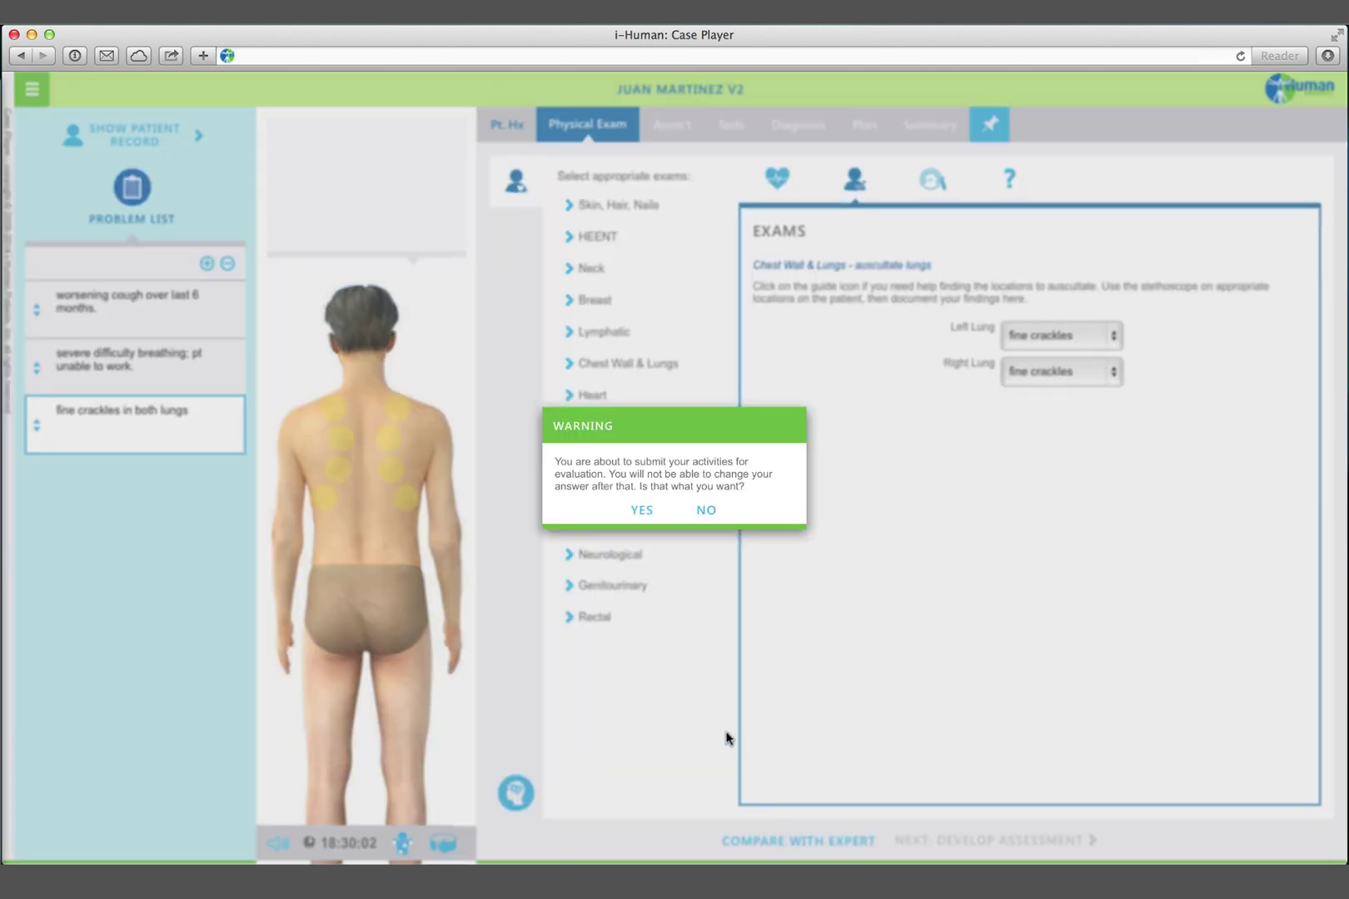
{"action": "left_click", "coordinate": [642, 515]}
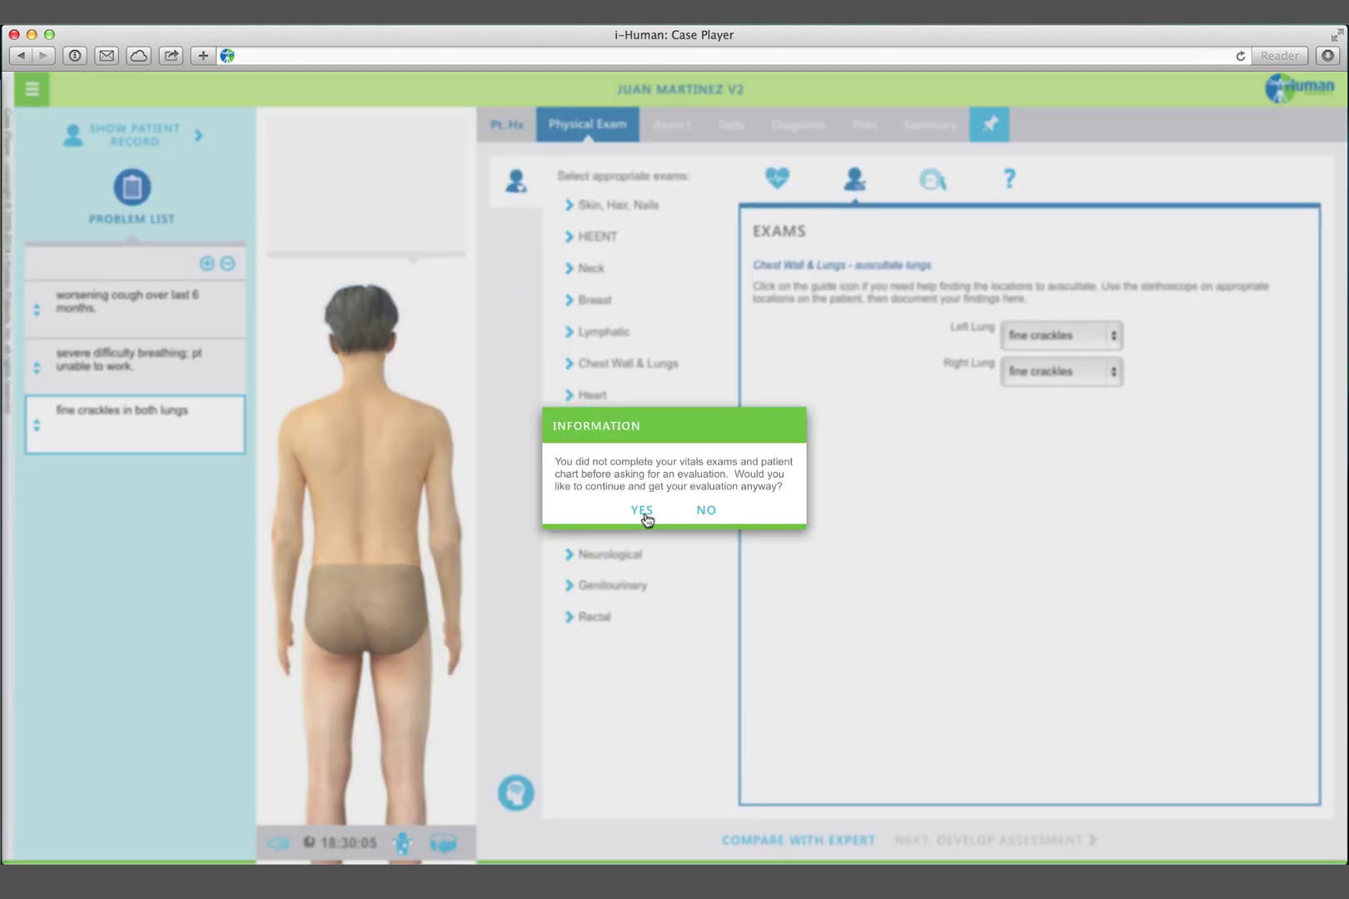
{"action": "left_click", "coordinate": [642, 512]}
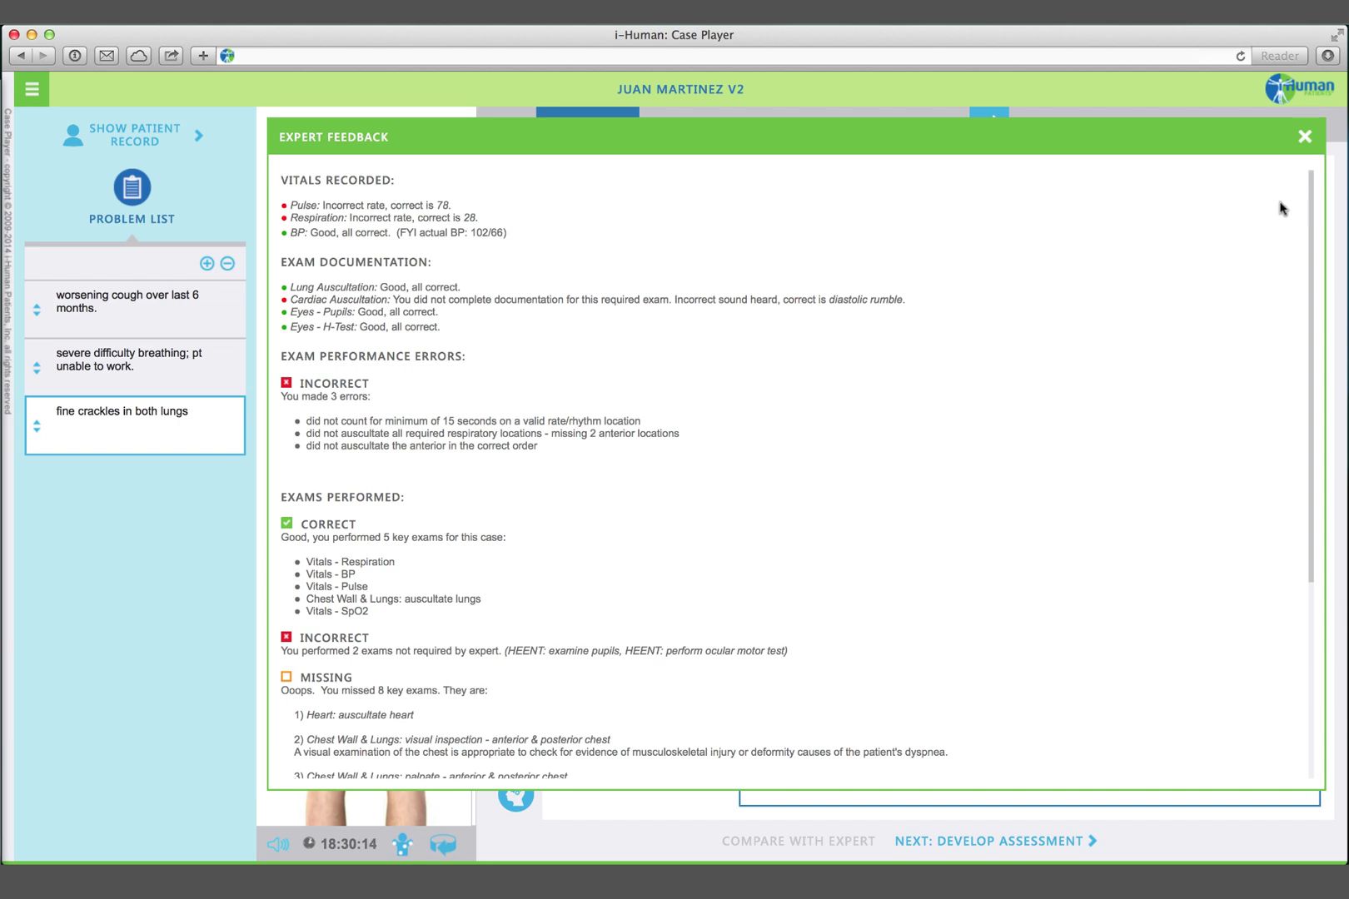
{"action": "left_click_drag", "start_coordinate": [1313, 203], "coordinate": [1319, 366]}
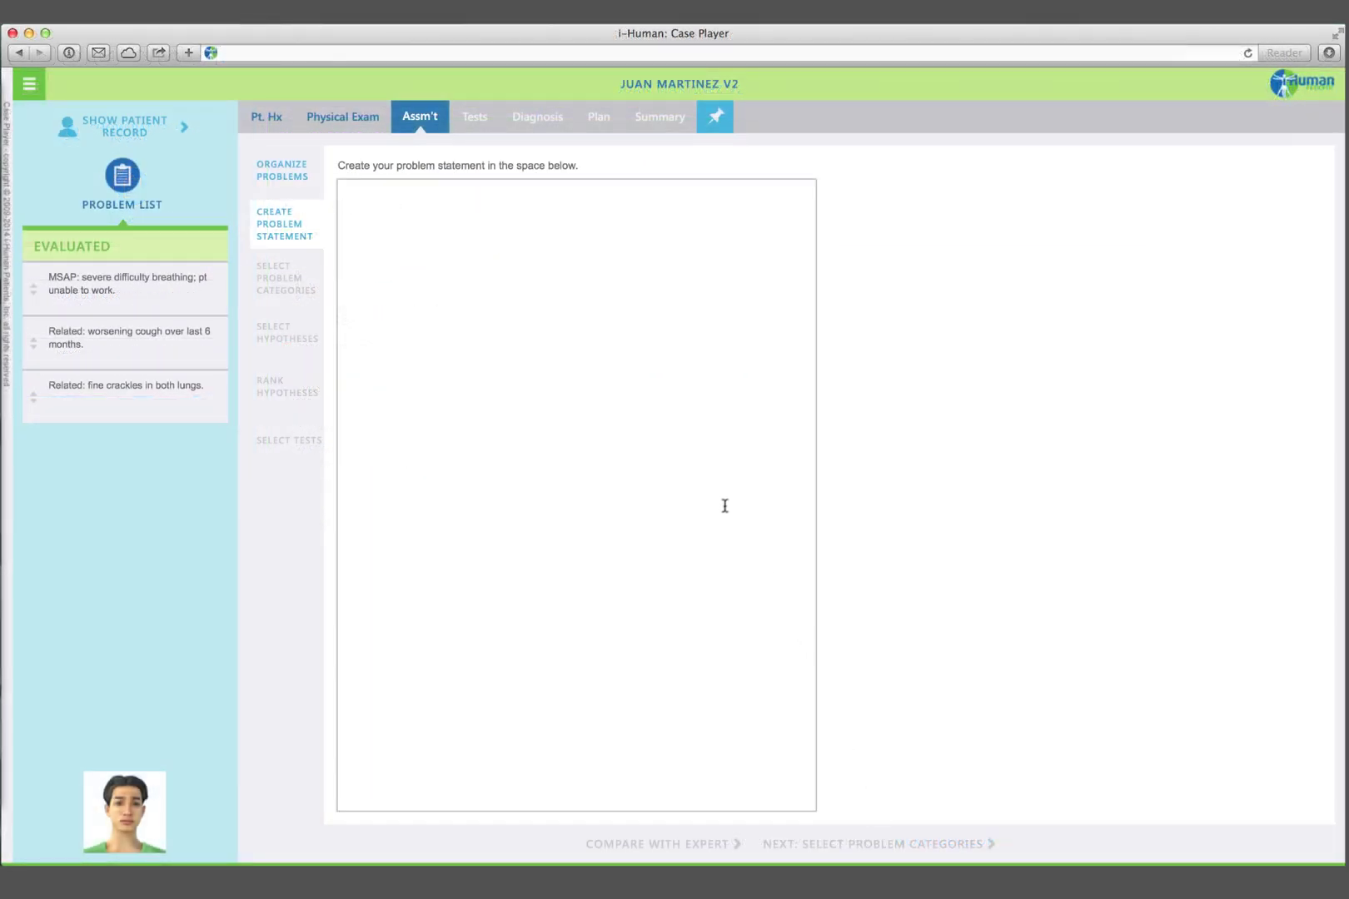
- Enter a problem statement on the 25-year-old male's progressive fatigue and exertional dyspnea, and compare it with the expert's
{"action": "left_click", "coordinate": [550, 371]}
{"action": "type", "text": "Juan "}
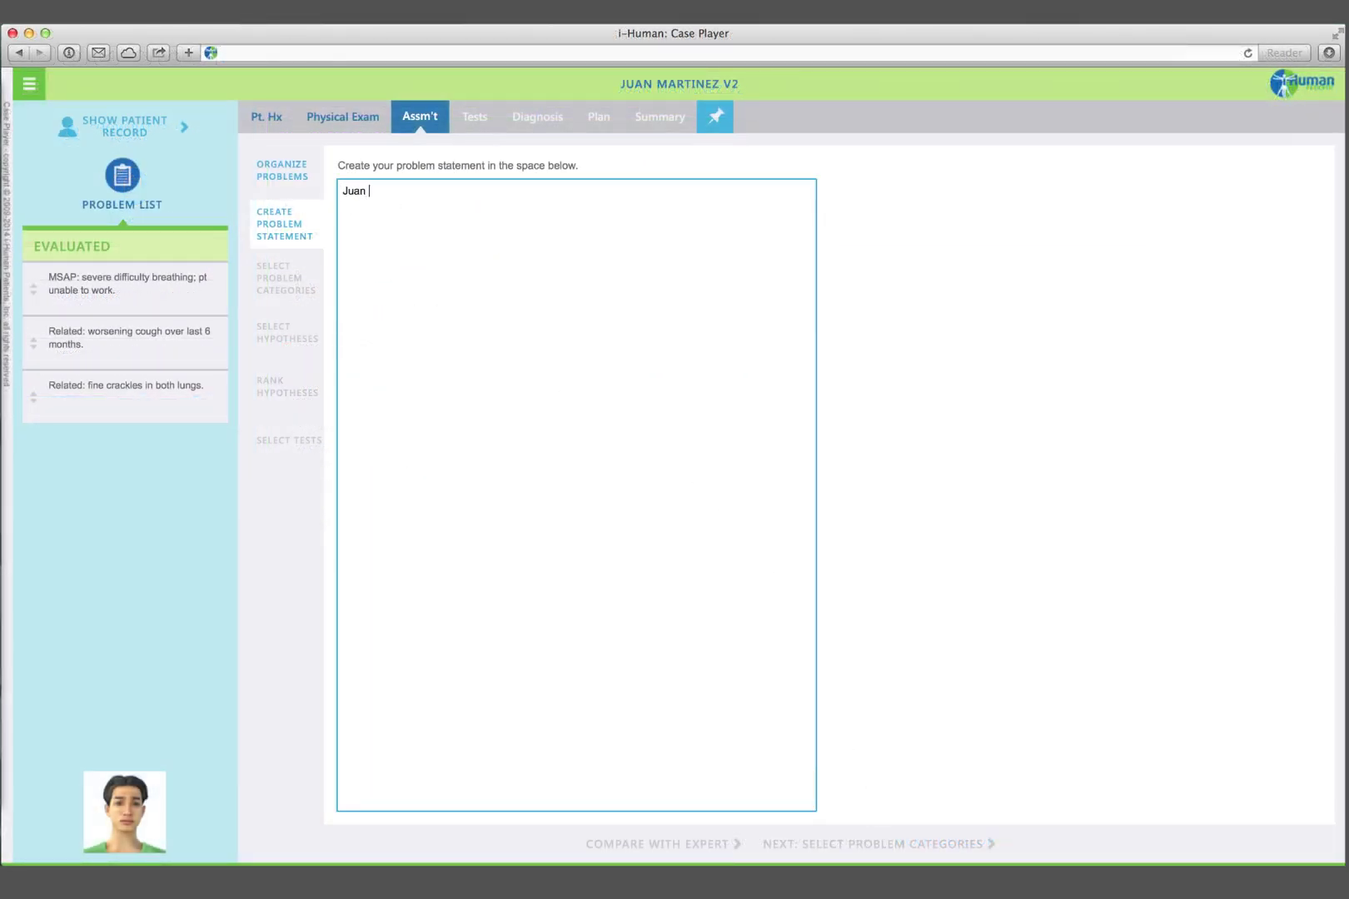
{"action": "type", "text": "is a 25-year-old male complaining of prog"}
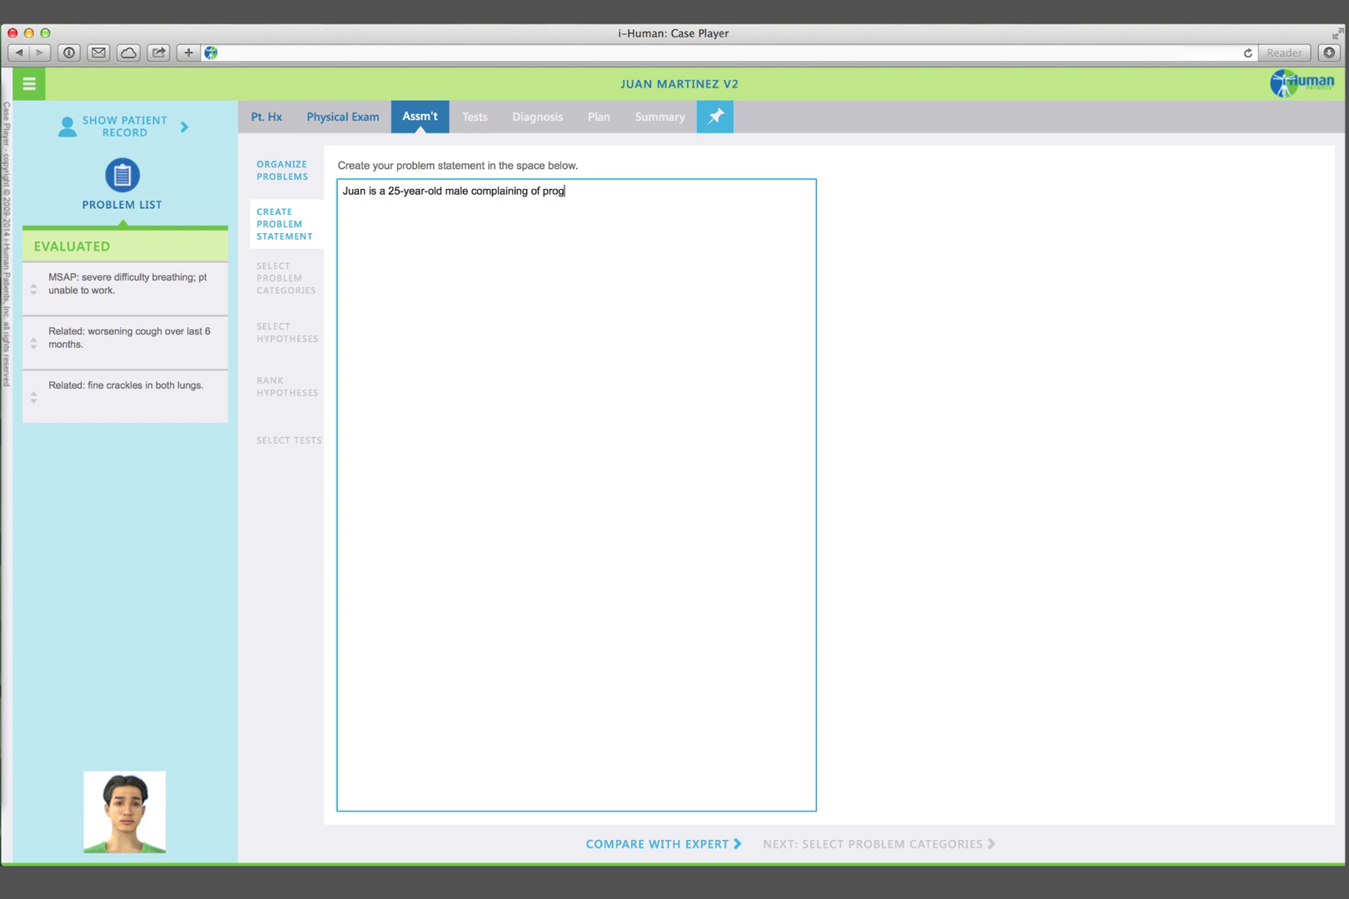
{"action": "type", "text": "ressive fatigue and dyspnea on exertion with"}
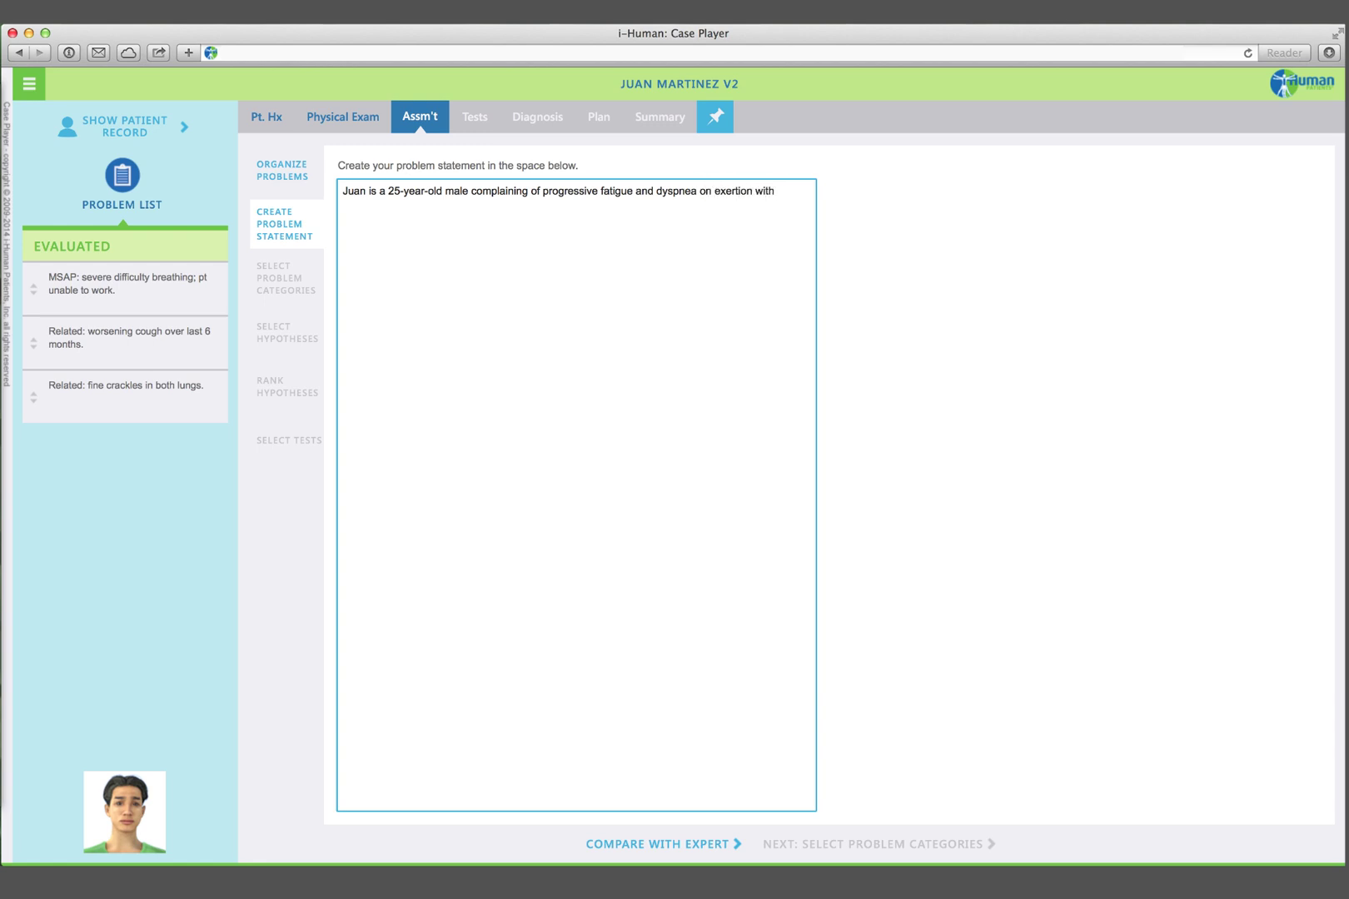
{"action": "type", "text": " a chronic cough."}
{"action": "left_click", "coordinate": [664, 845]}
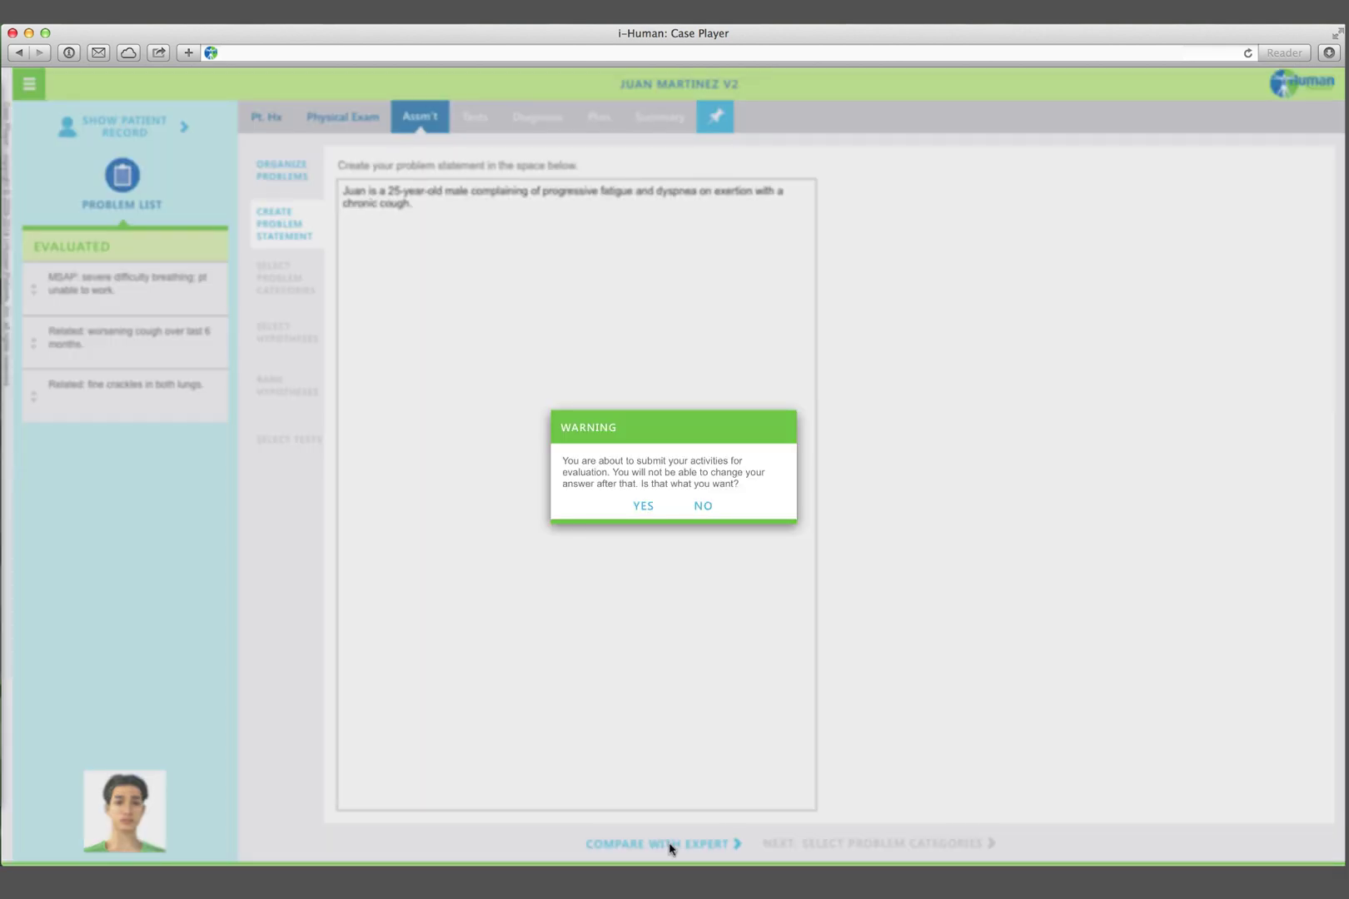
{"action": "left_click", "coordinate": [643, 507]}
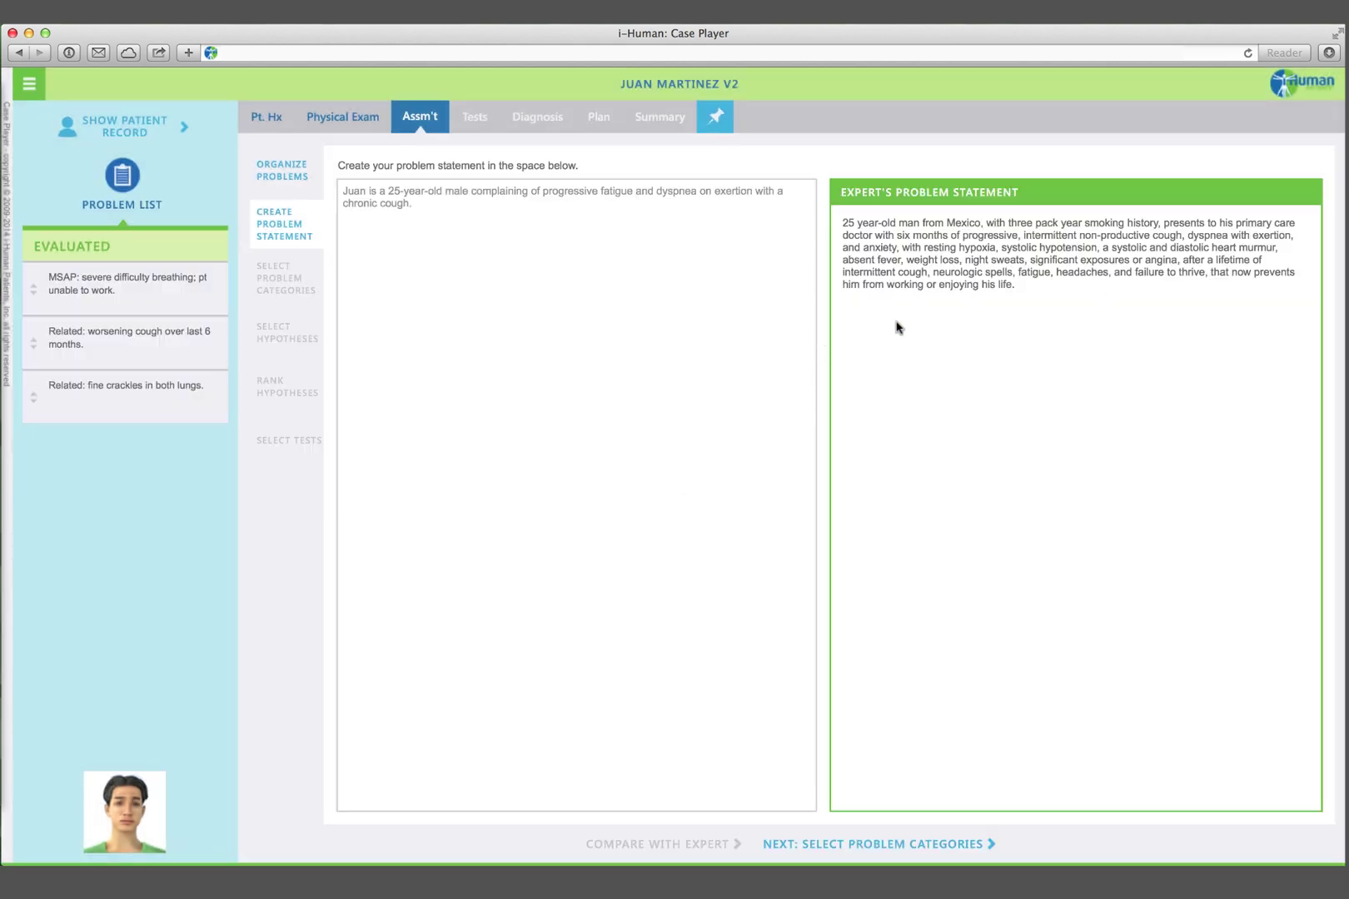
{"action": "left_click", "coordinate": [875, 843]}
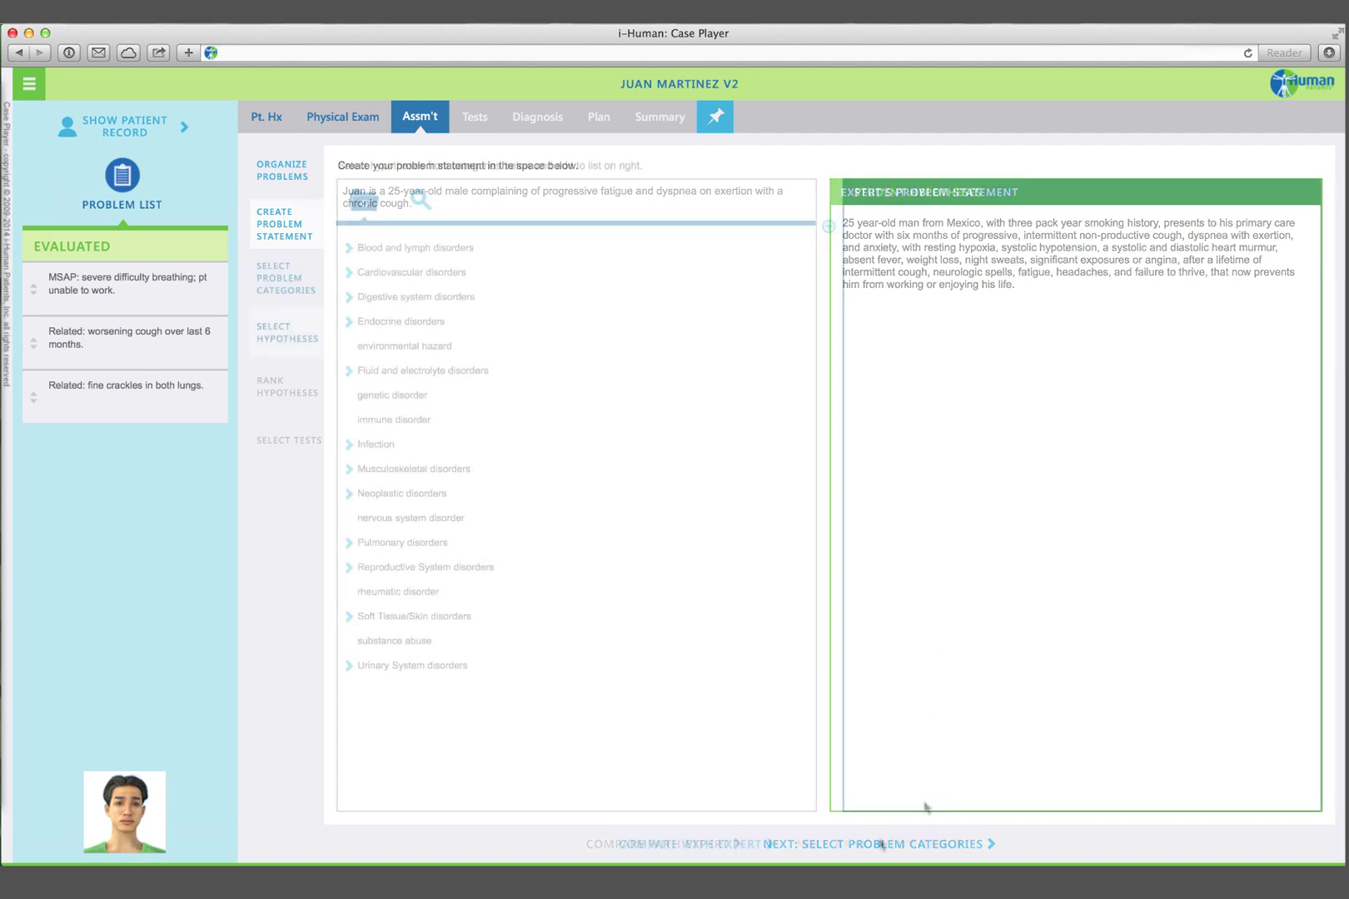
- Add congenital heart disease, intracardiac shunt from Cardiovascular disorders as a hypothesis
{"action": "left_click", "coordinate": [878, 843]}
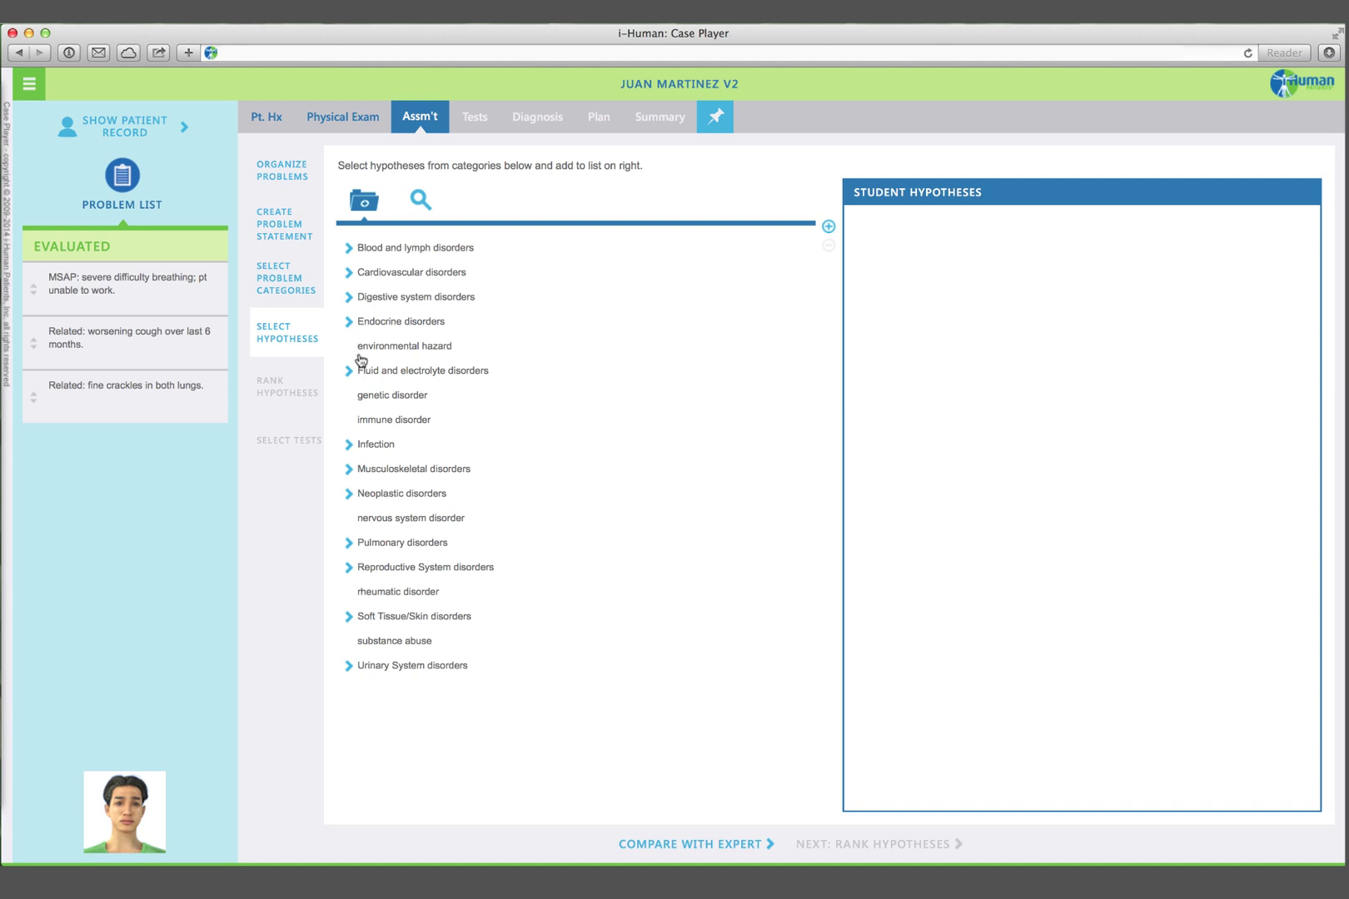
{"action": "left_click", "coordinate": [349, 272]}
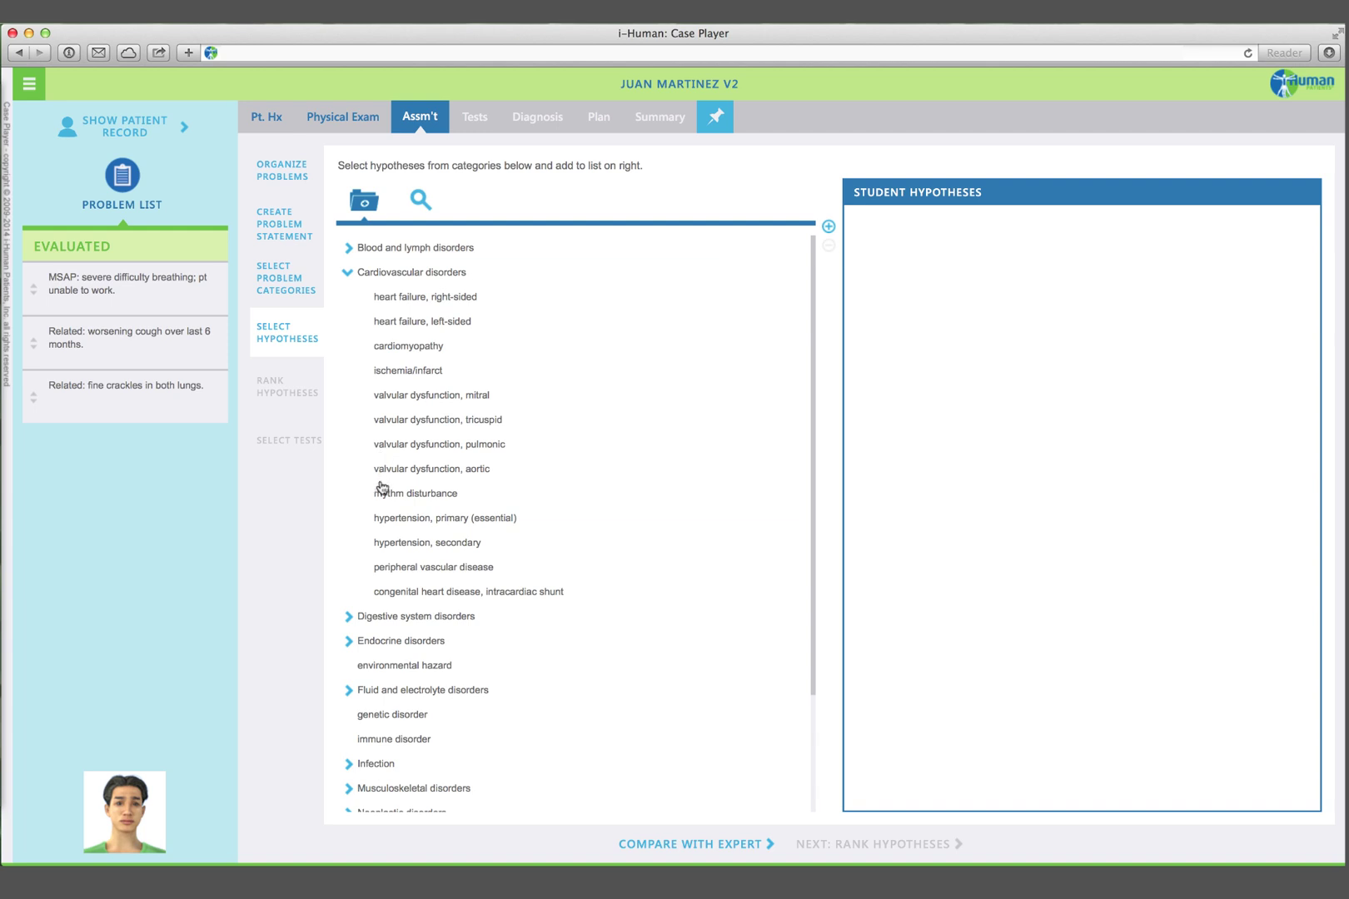
{"action": "left_click", "coordinate": [391, 593]}
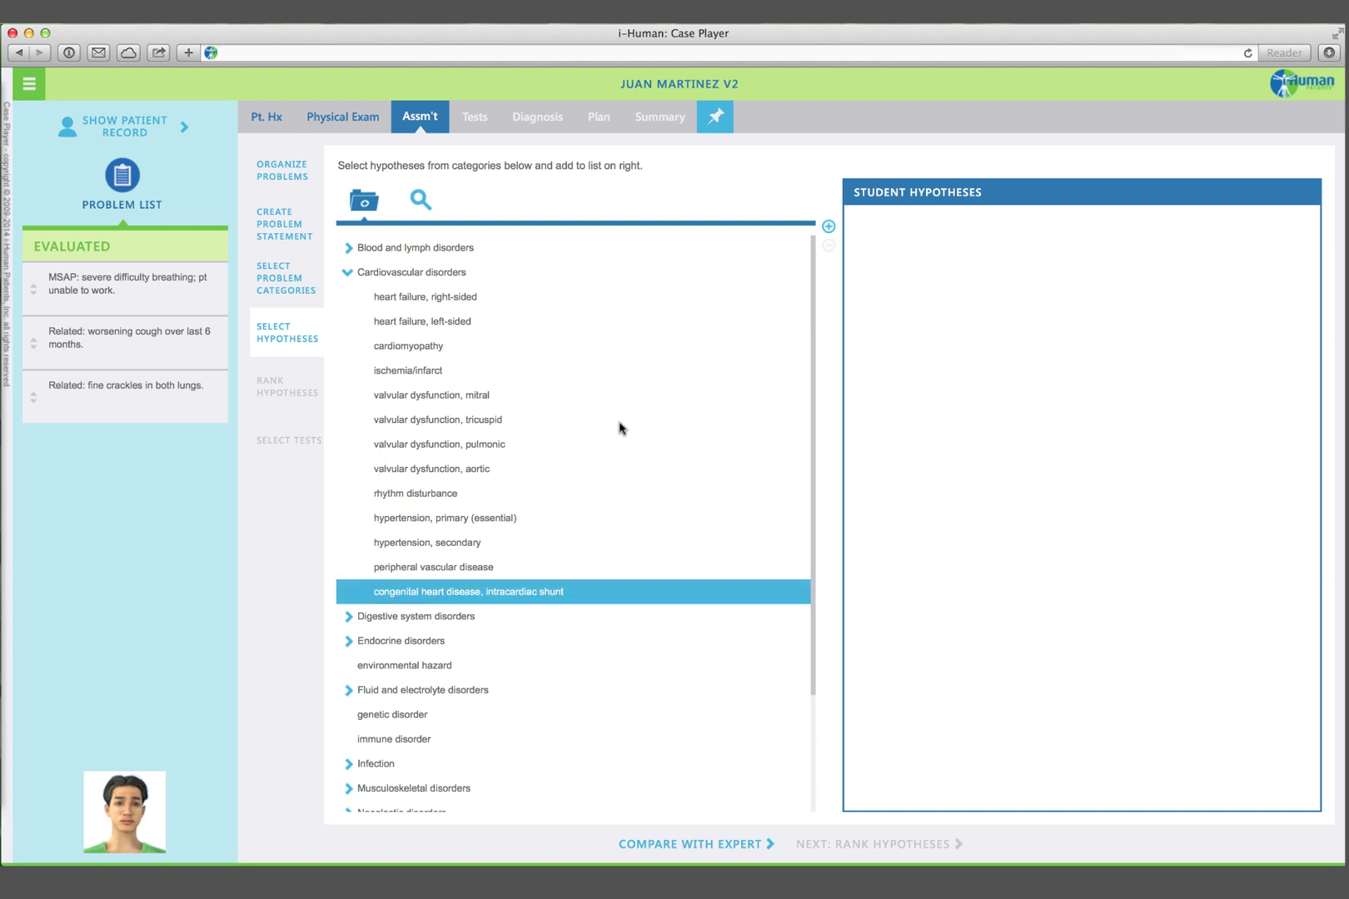
{"action": "left_click", "coordinate": [829, 227]}
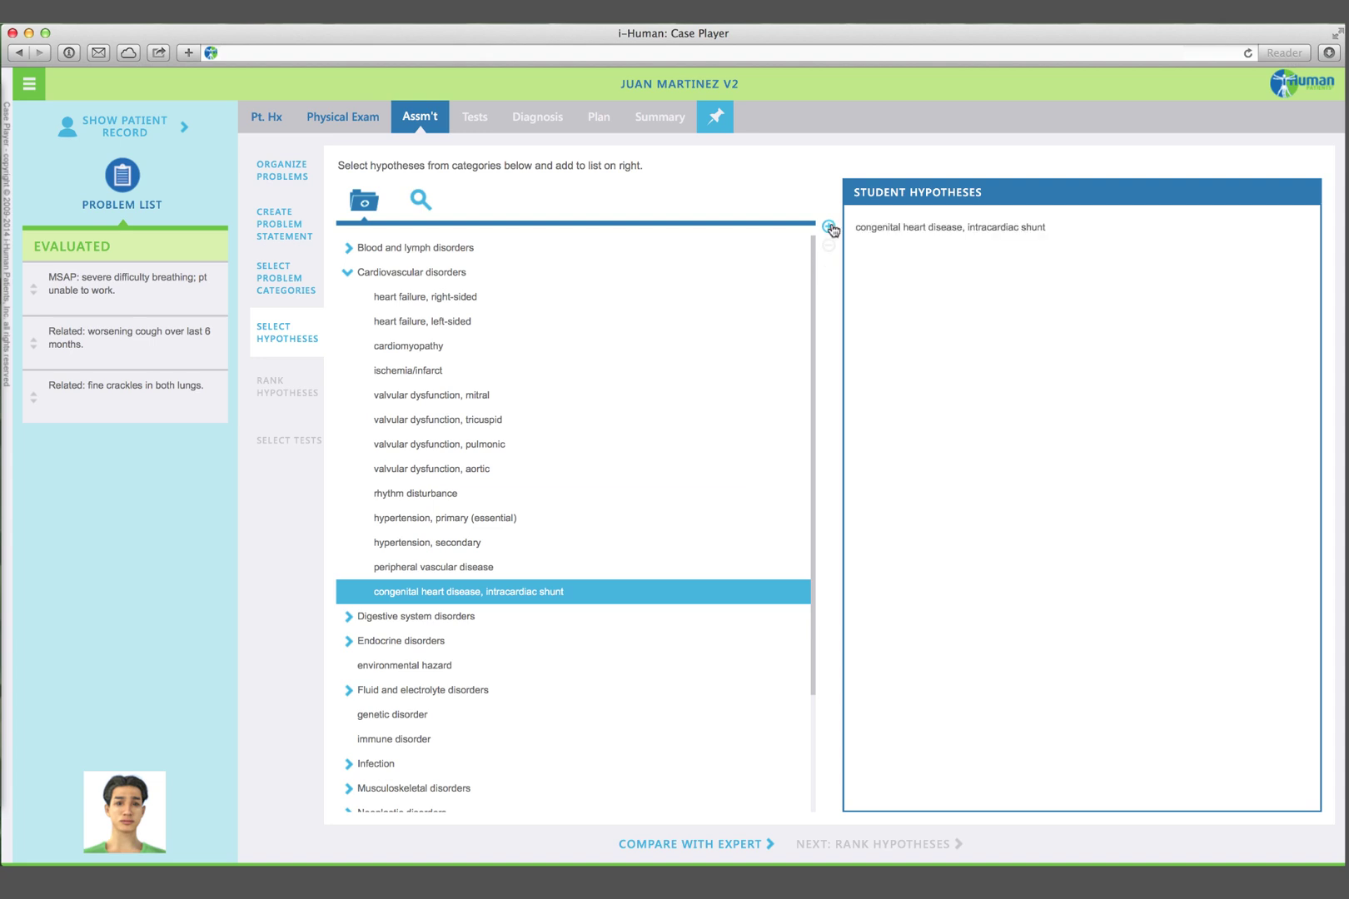
- Search 'resp' and add respiratory infection as a hypothesis
{"action": "left_click", "coordinate": [422, 203]}
{"action": "left_click", "coordinate": [420, 248]}
{"action": "type", "text": "resp"}
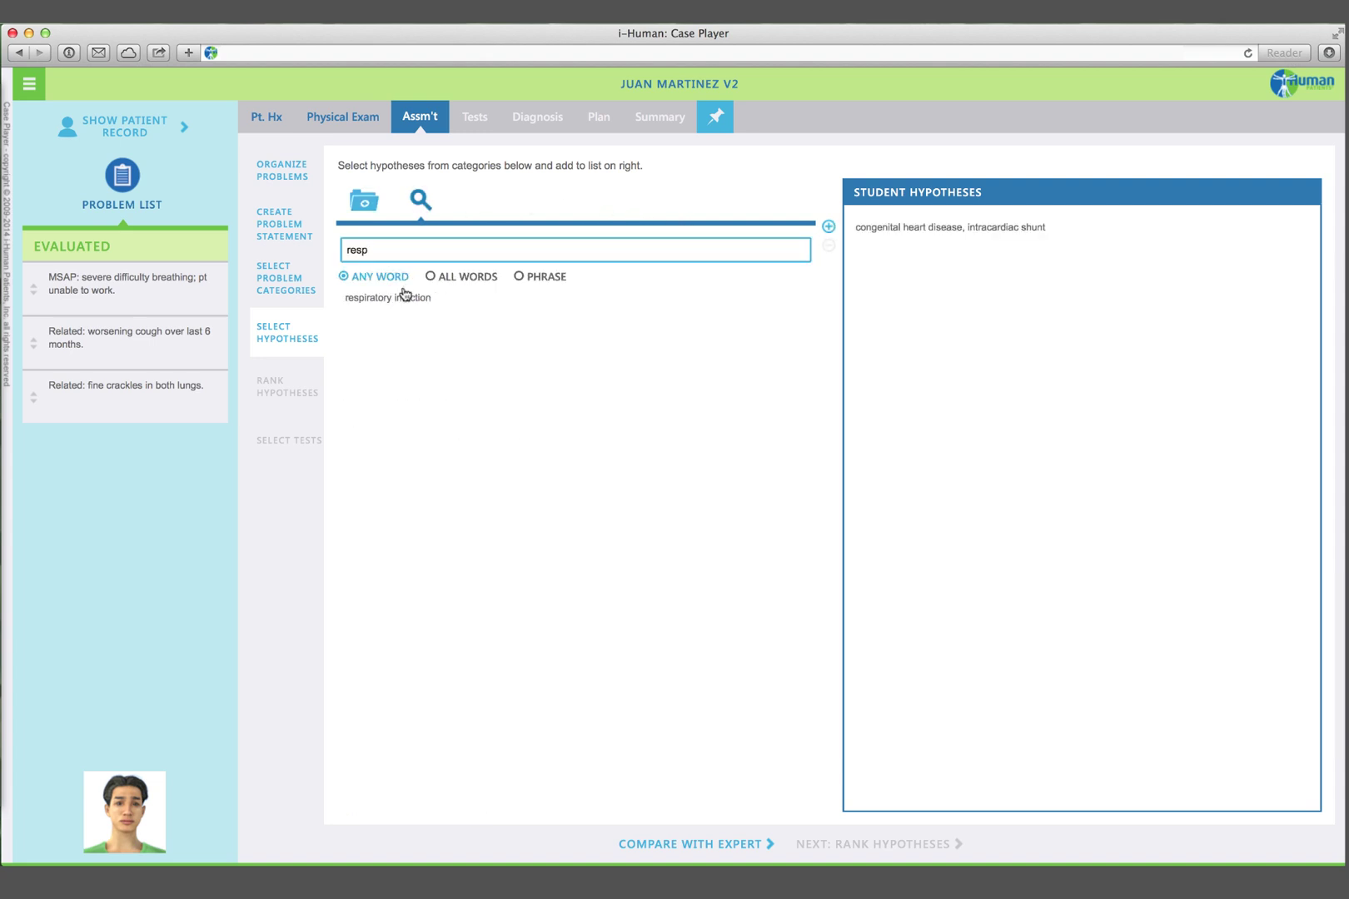
{"action": "left_click", "coordinate": [407, 301]}
{"action": "left_click", "coordinate": [829, 228]}
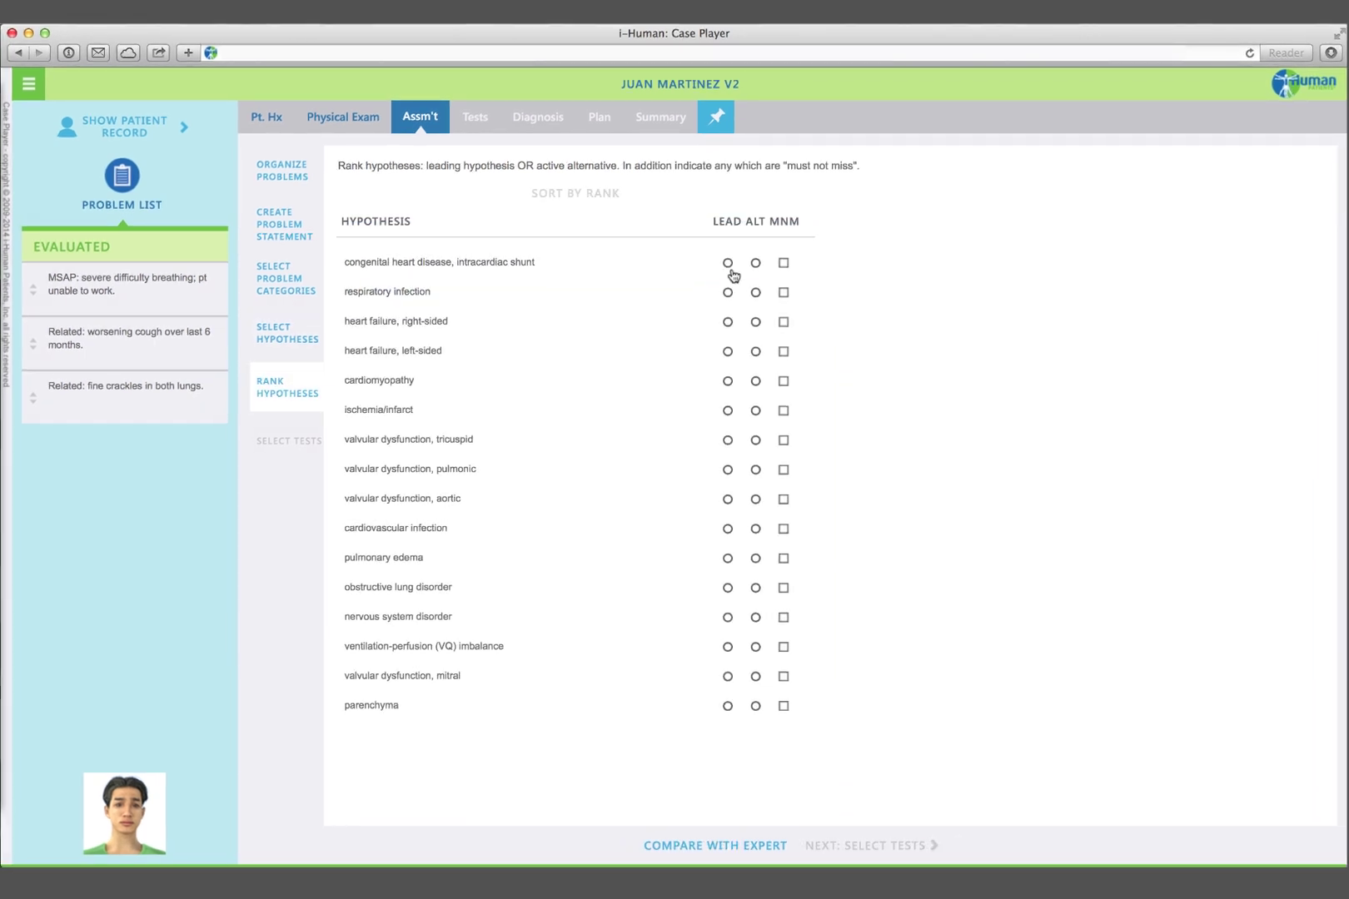
- Rank congenital heart disease as lead, marking heart failure, valvular and other hypotheses as alternatives
{"action": "left_click", "coordinate": [727, 262]}
{"action": "left_click", "coordinate": [755, 321]}
{"action": "left_click", "coordinate": [755, 351]}
{"action": "left_click", "coordinate": [755, 382]}
{"action": "left_click", "coordinate": [755, 411]}
{"action": "left_click", "coordinate": [755, 440]}
{"action": "left_click", "coordinate": [756, 470]}
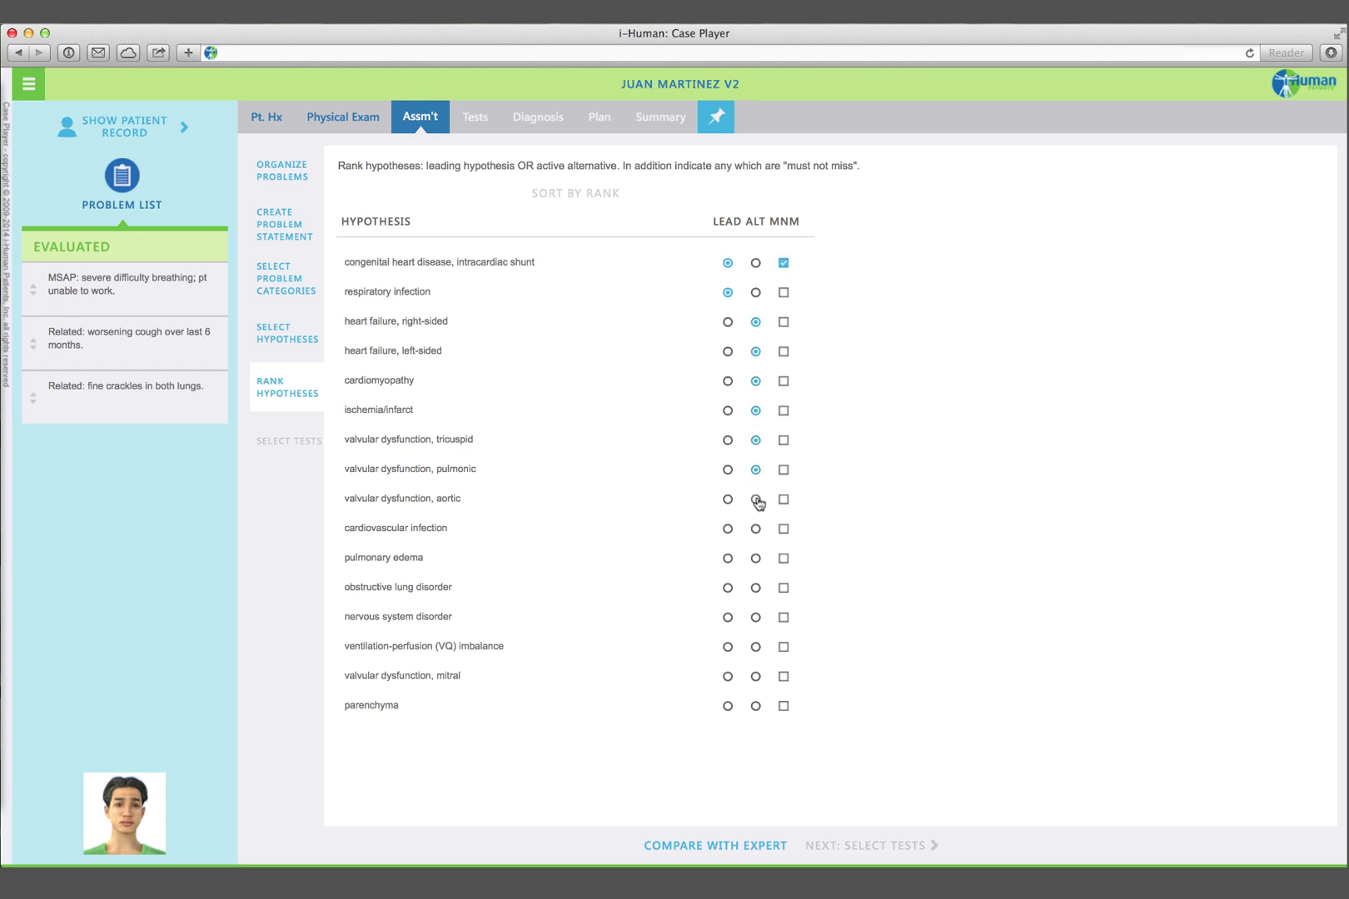
{"action": "left_click", "coordinate": [755, 500]}
{"action": "left_click", "coordinate": [755, 529]}
{"action": "left_click", "coordinate": [755, 558]}
{"action": "left_click", "coordinate": [756, 588]}
{"action": "left_click", "coordinate": [756, 617]}
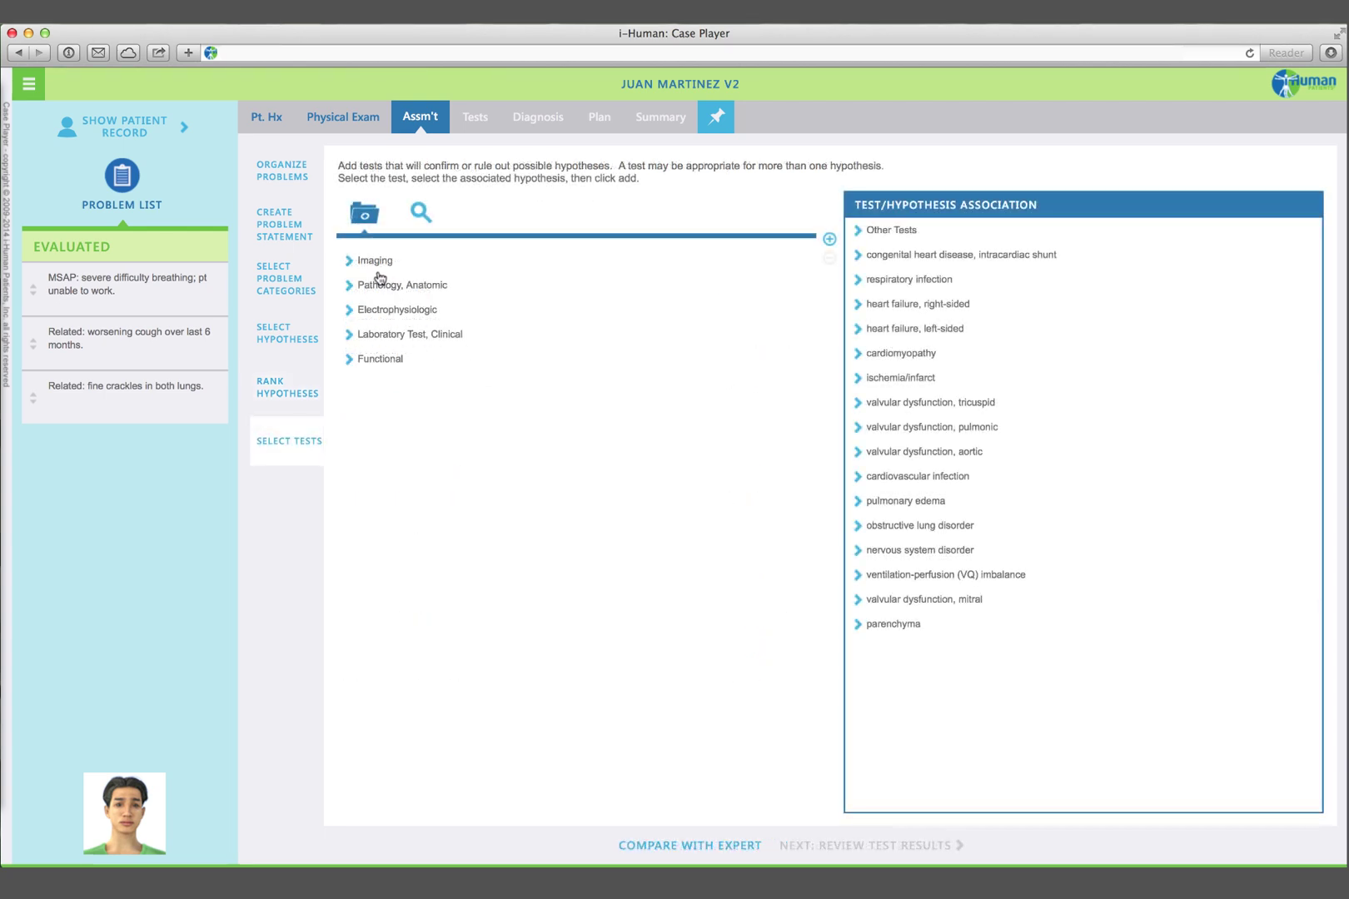
- Add chest x-ray PA and lateral as a test linked to congenital heart disease, intracardiac shunt
{"action": "left_click", "coordinate": [353, 262]}
{"action": "left_click", "coordinate": [366, 286]}
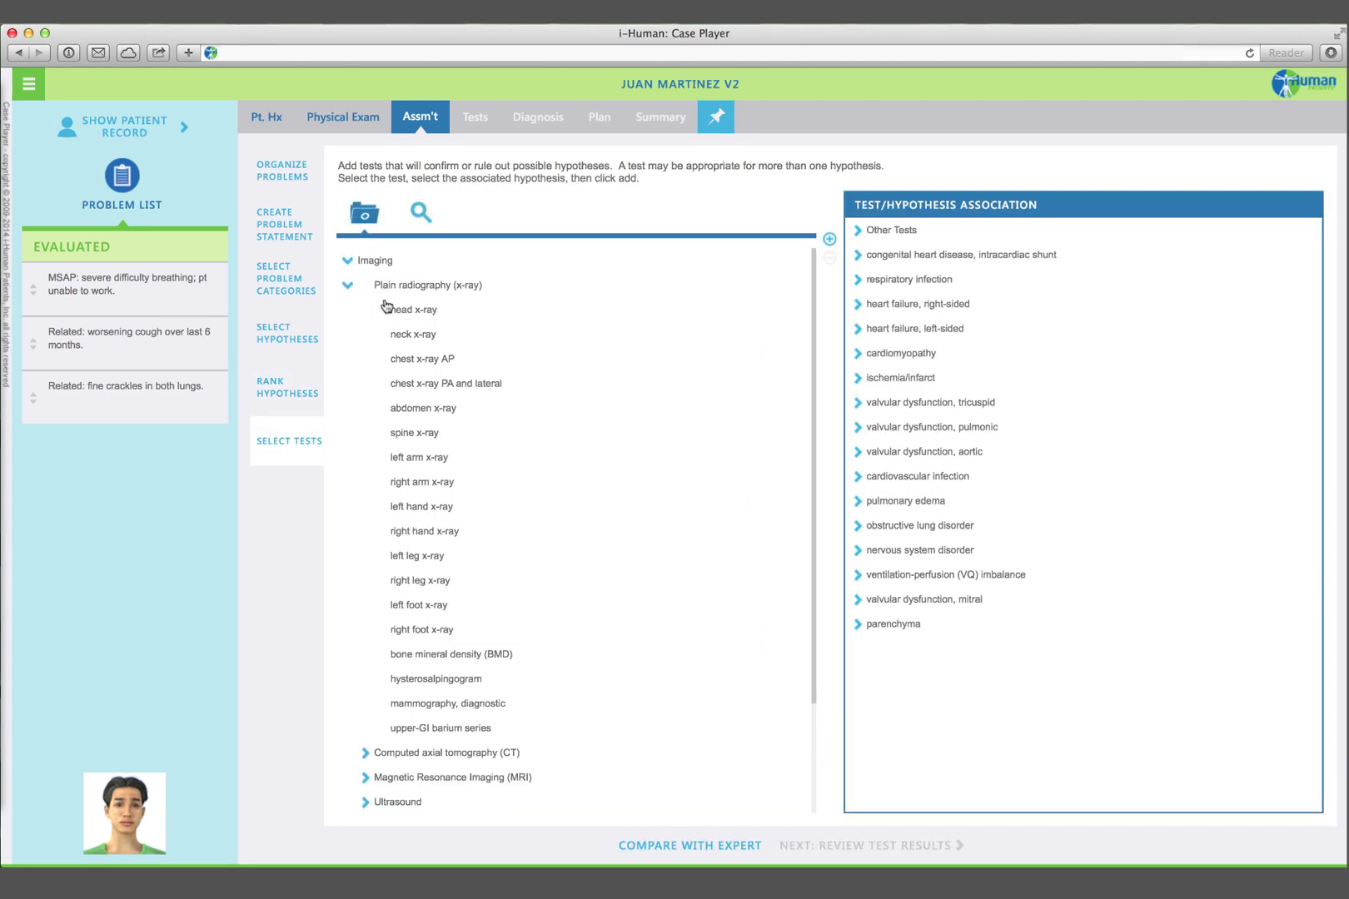
{"action": "left_click", "coordinate": [425, 385]}
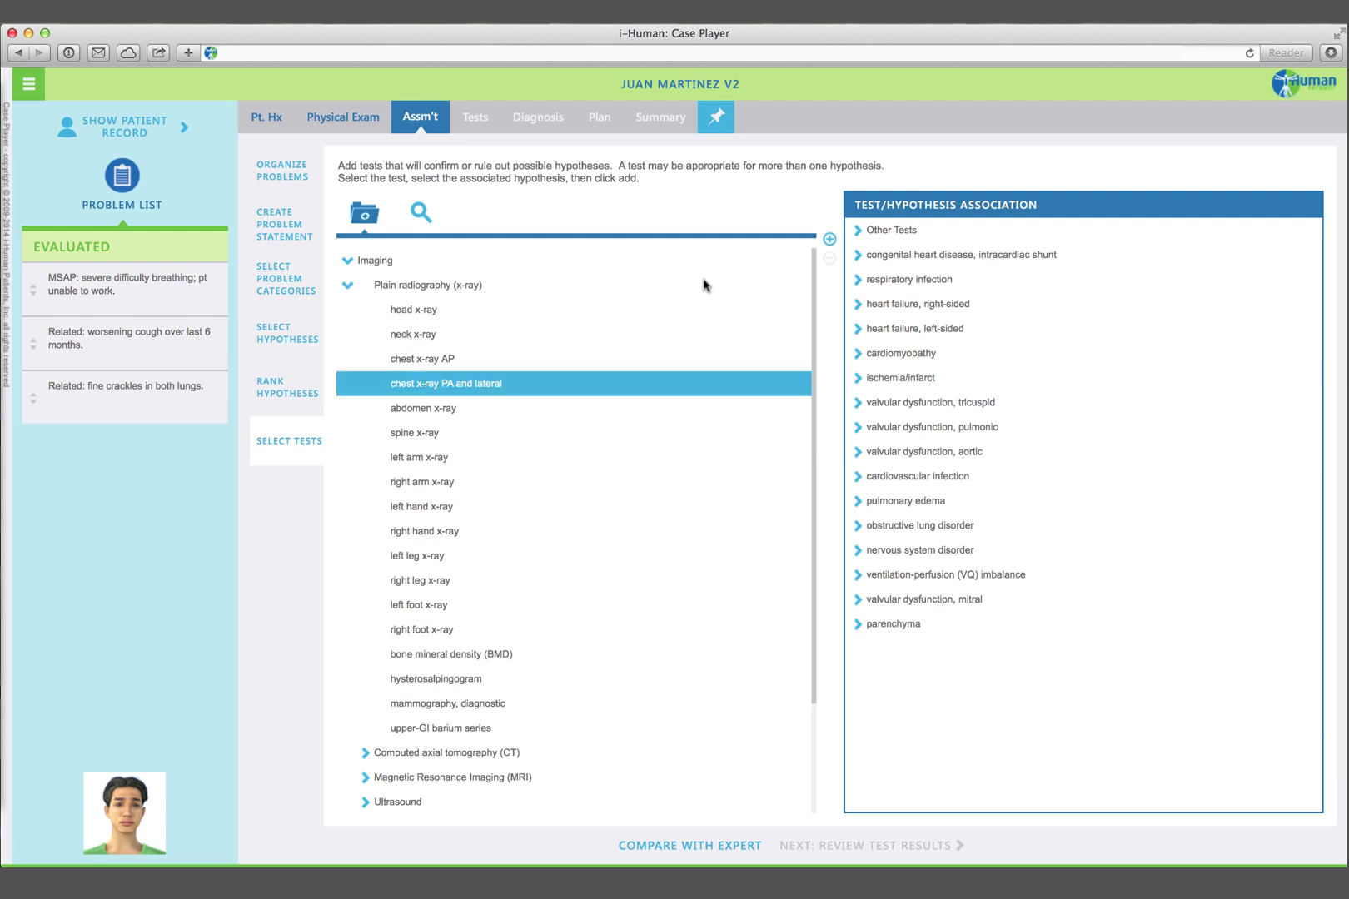
{"action": "left_click", "coordinate": [885, 258]}
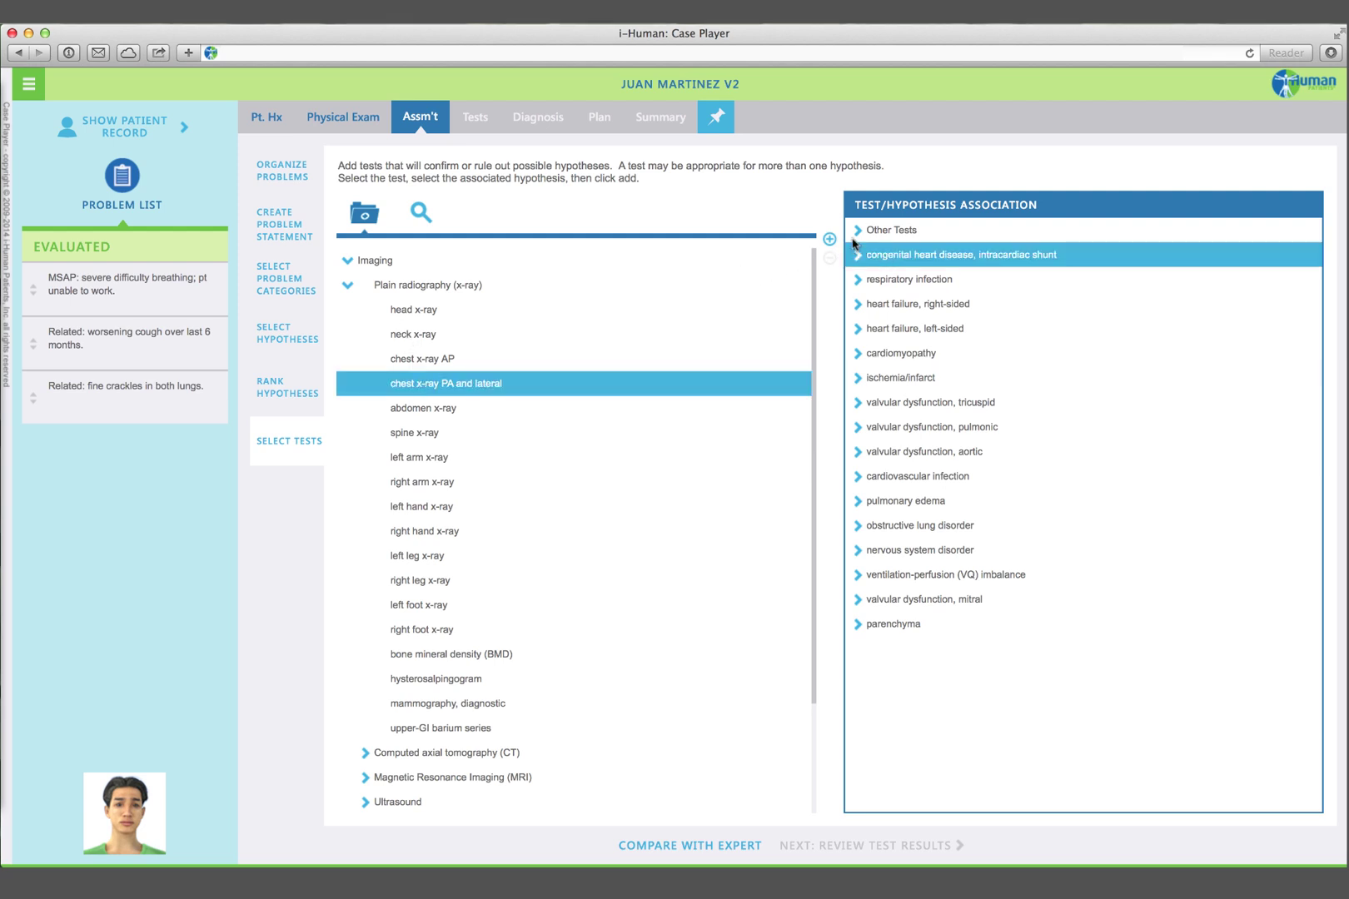
{"action": "left_click", "coordinate": [830, 240]}
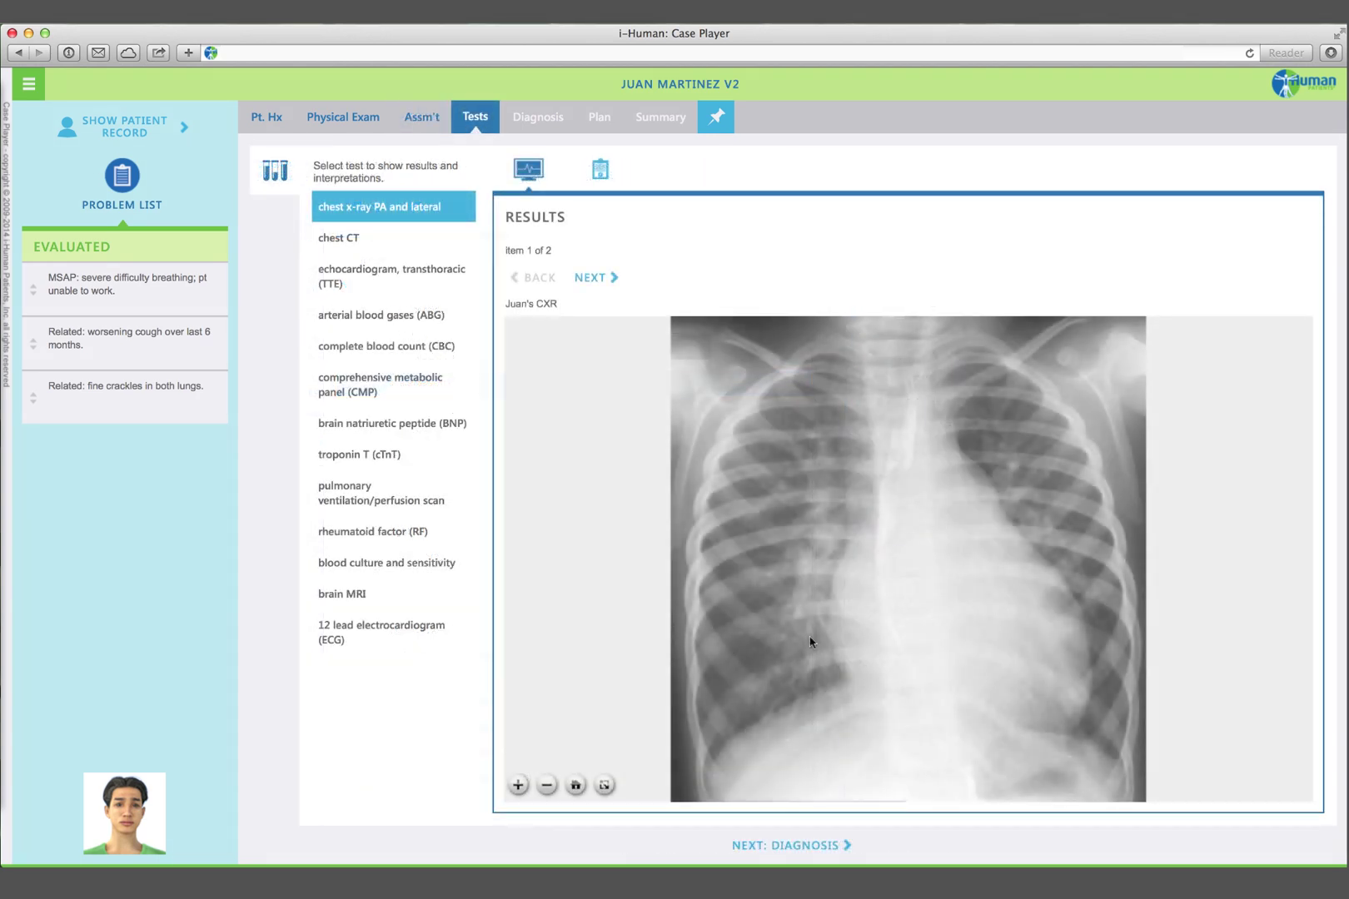
- Review the enlarged chest X-ray, CBC and echocardiogram results, including the Doppler stills and TEE video
{"action": "left_click", "coordinate": [518, 785]}
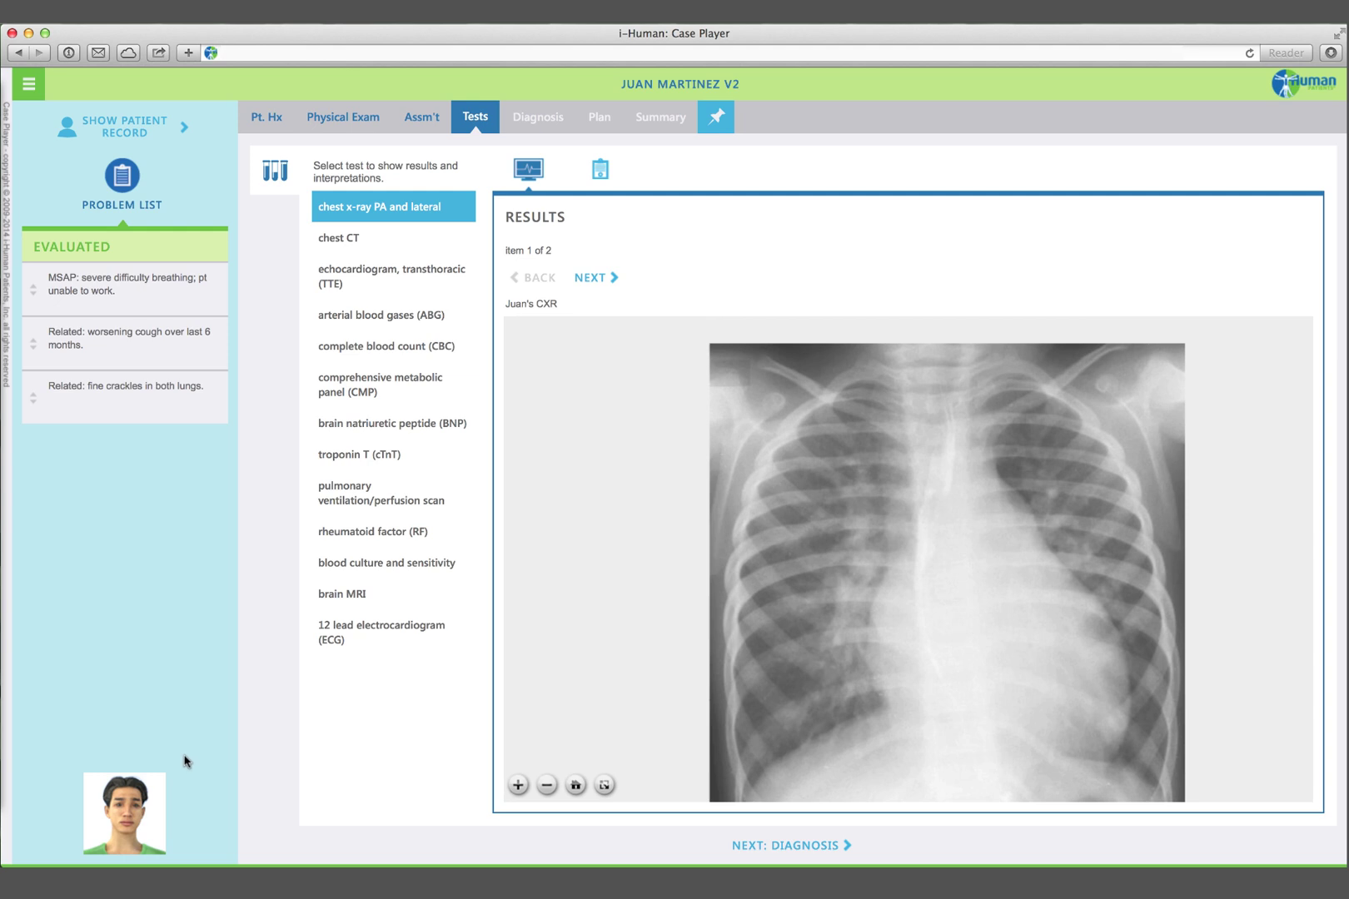
{"action": "left_click", "coordinate": [367, 348]}
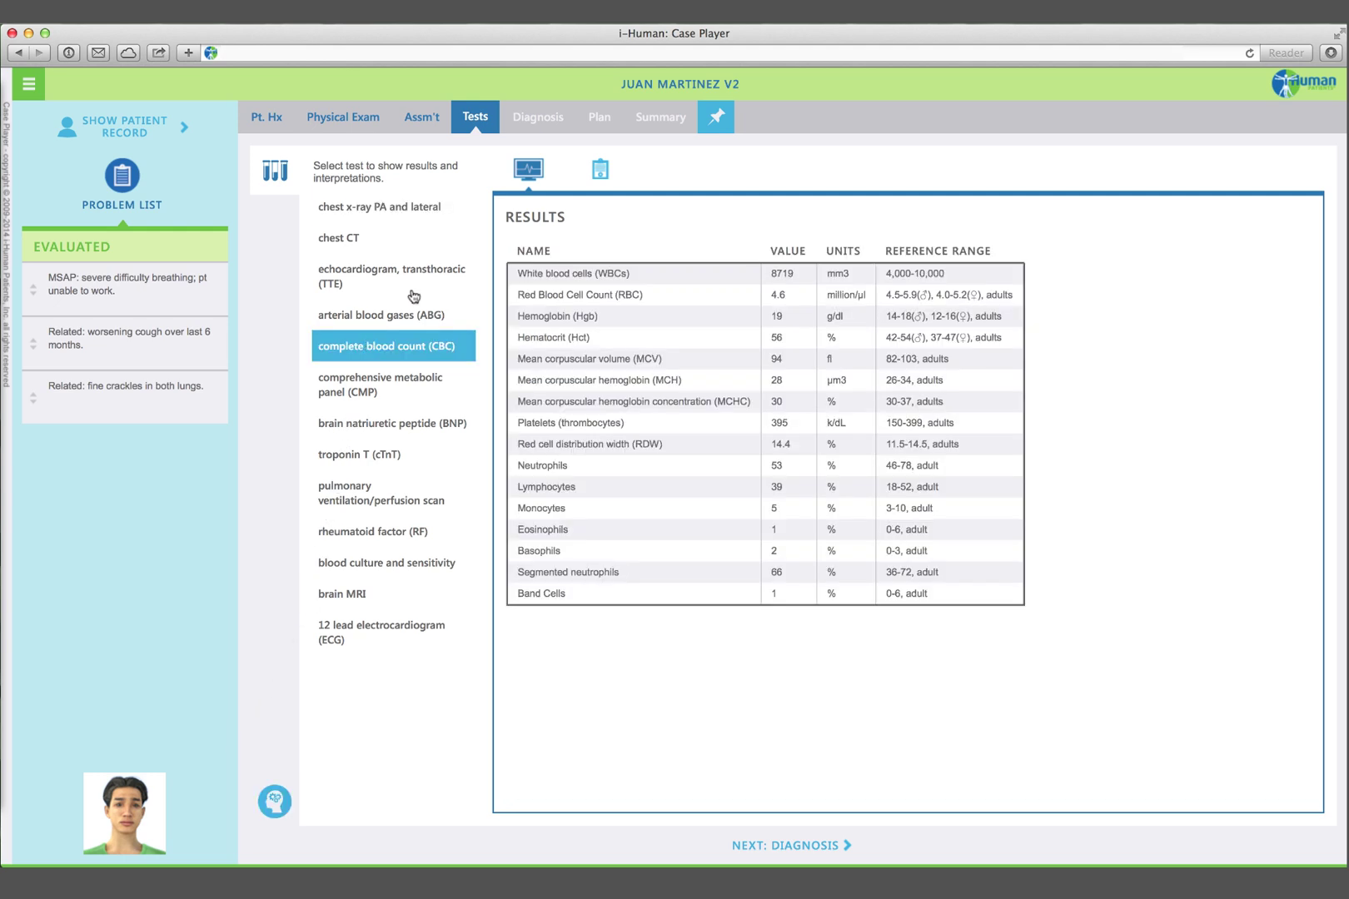
{"action": "left_click", "coordinate": [401, 280]}
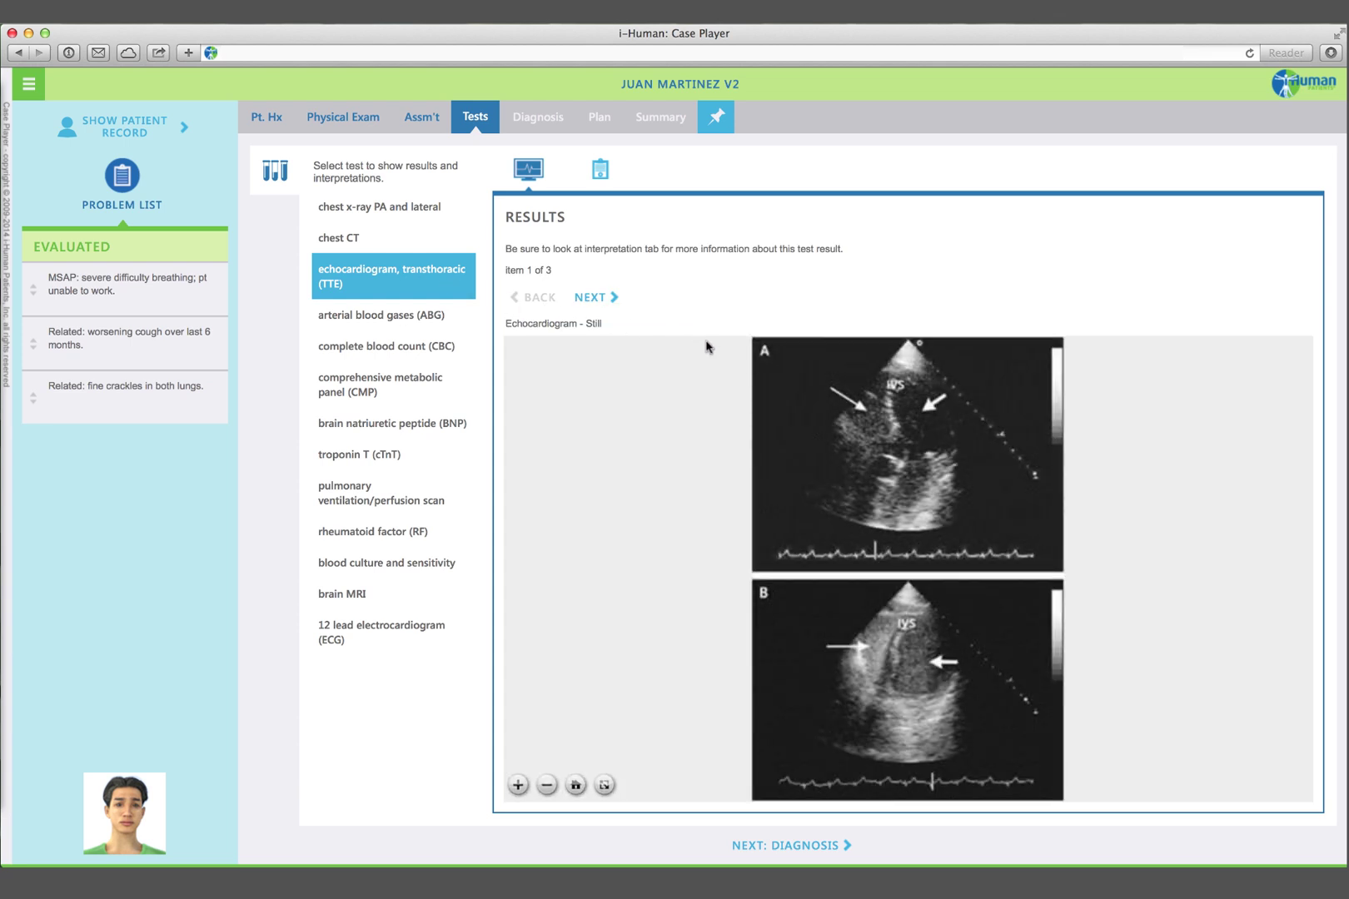
{"action": "left_click", "coordinate": [596, 299]}
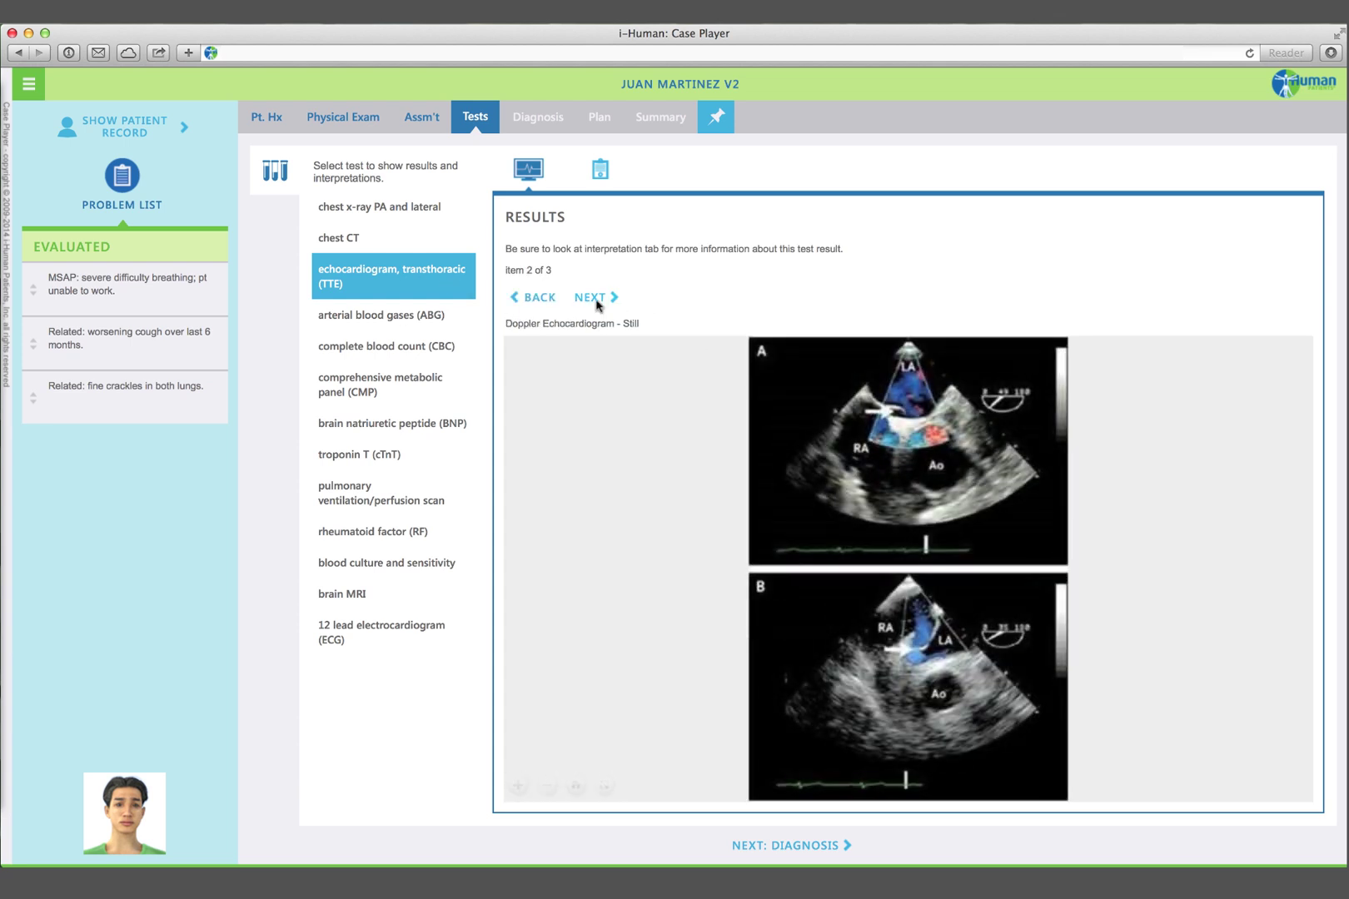
{"action": "left_click", "coordinate": [595, 299]}
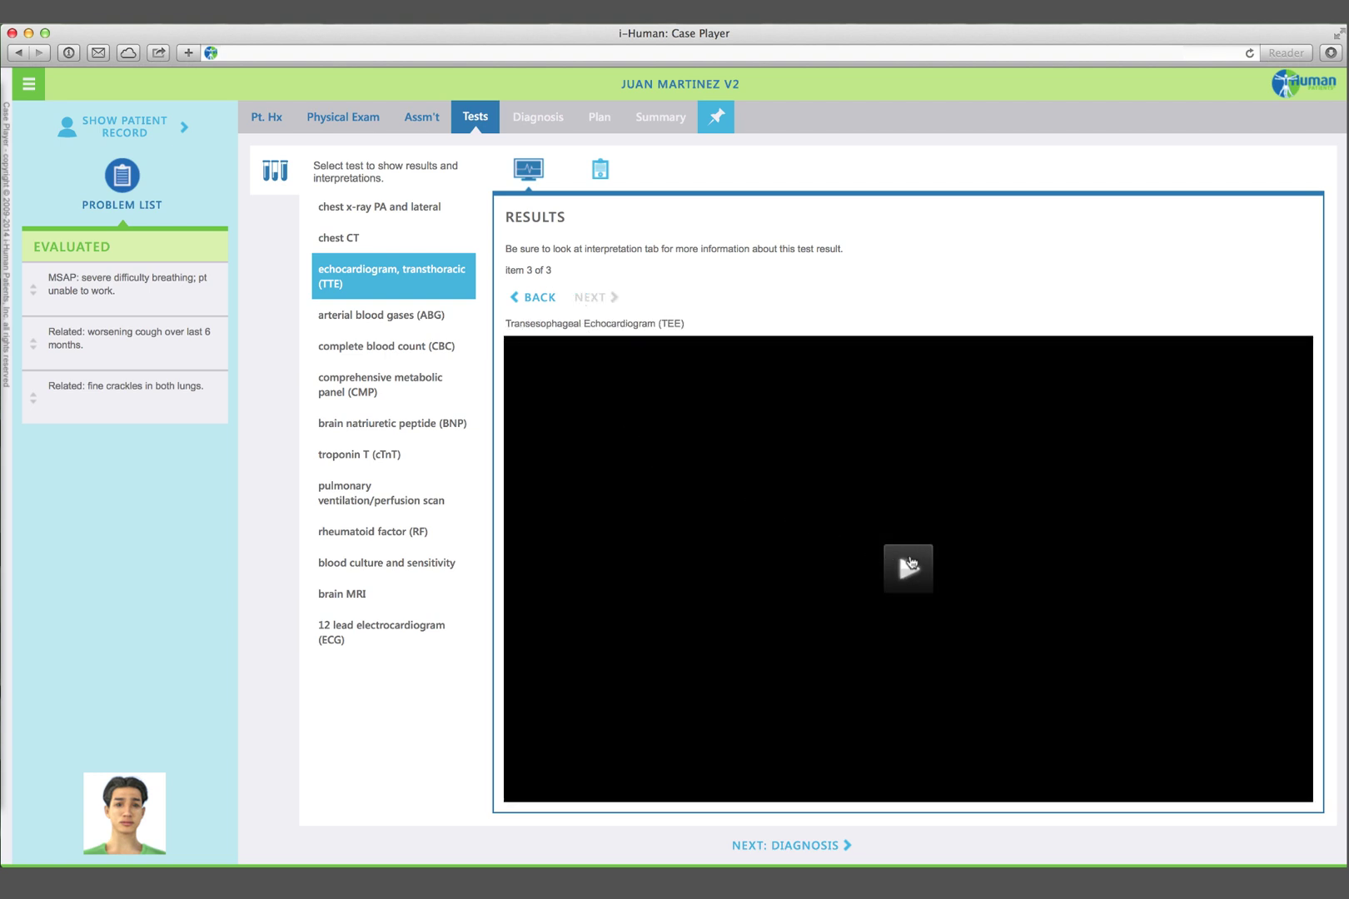
{"action": "left_click", "coordinate": [909, 563]}
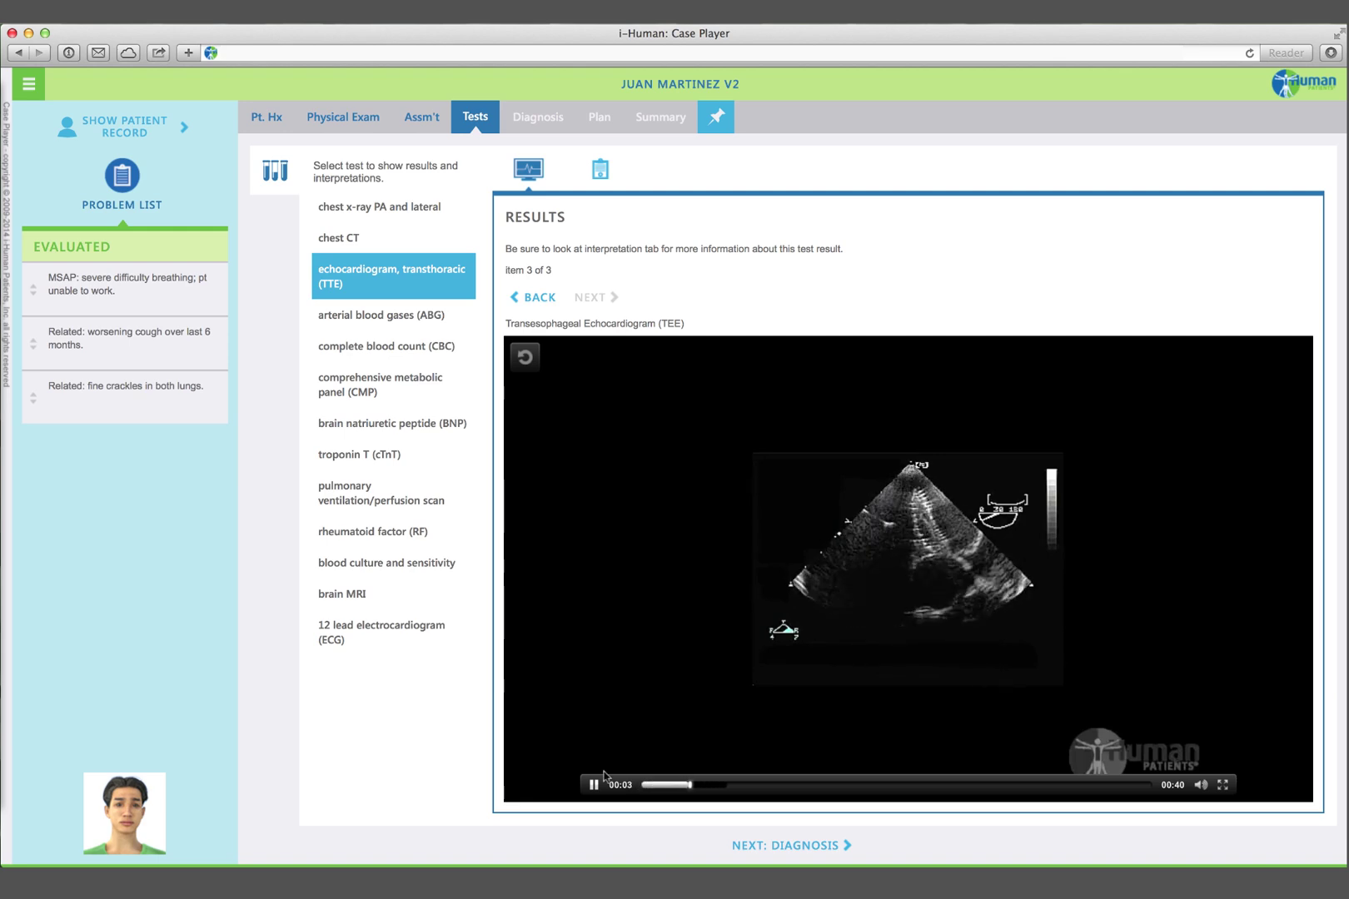
{"action": "left_click", "coordinate": [792, 846]}
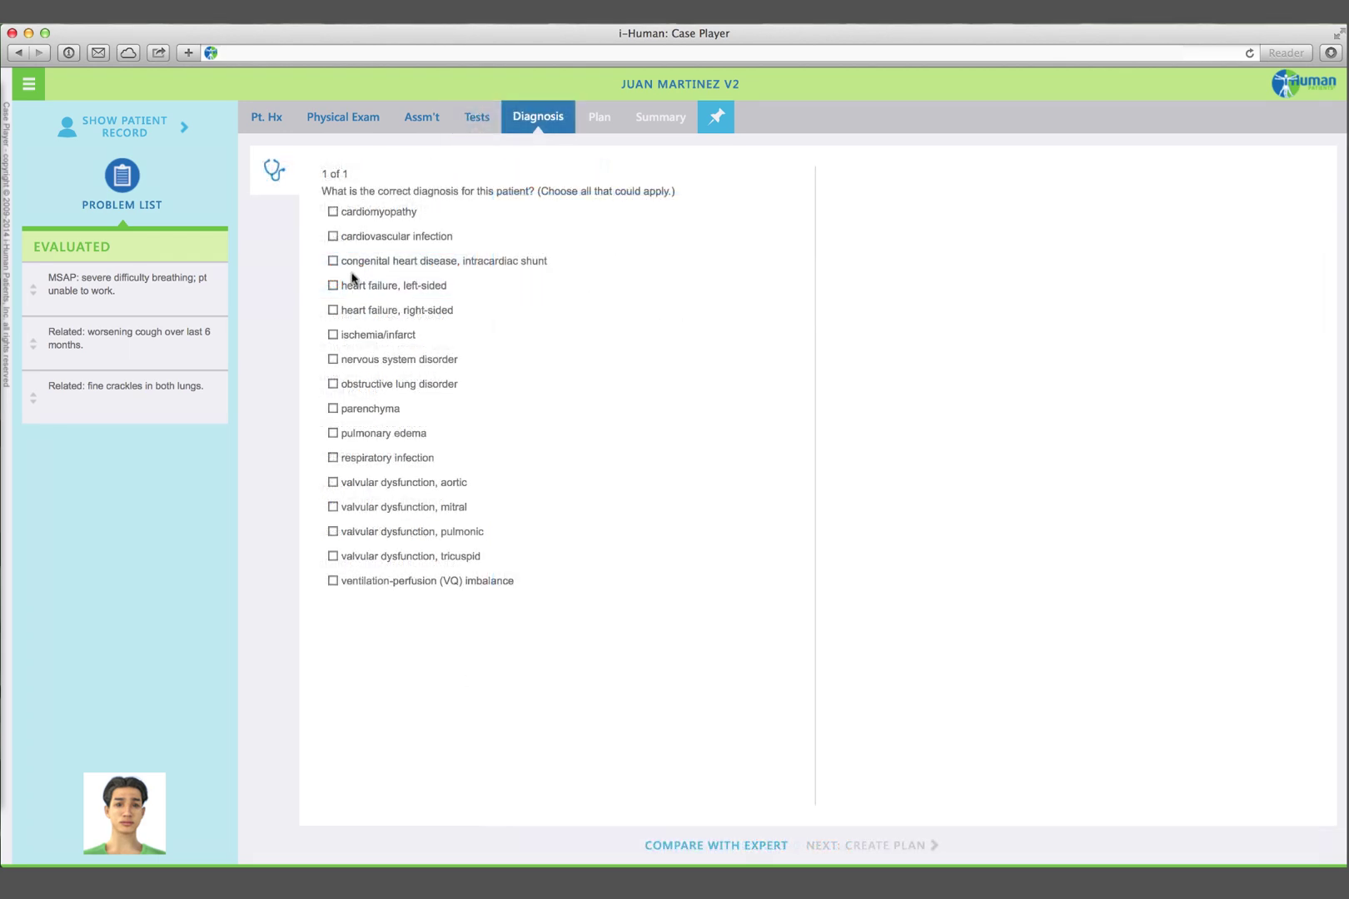
- Submit congenital heart disease, intracardiac shunt as the diagnosis for comparison with the expert
{"action": "left_click", "coordinate": [334, 263]}
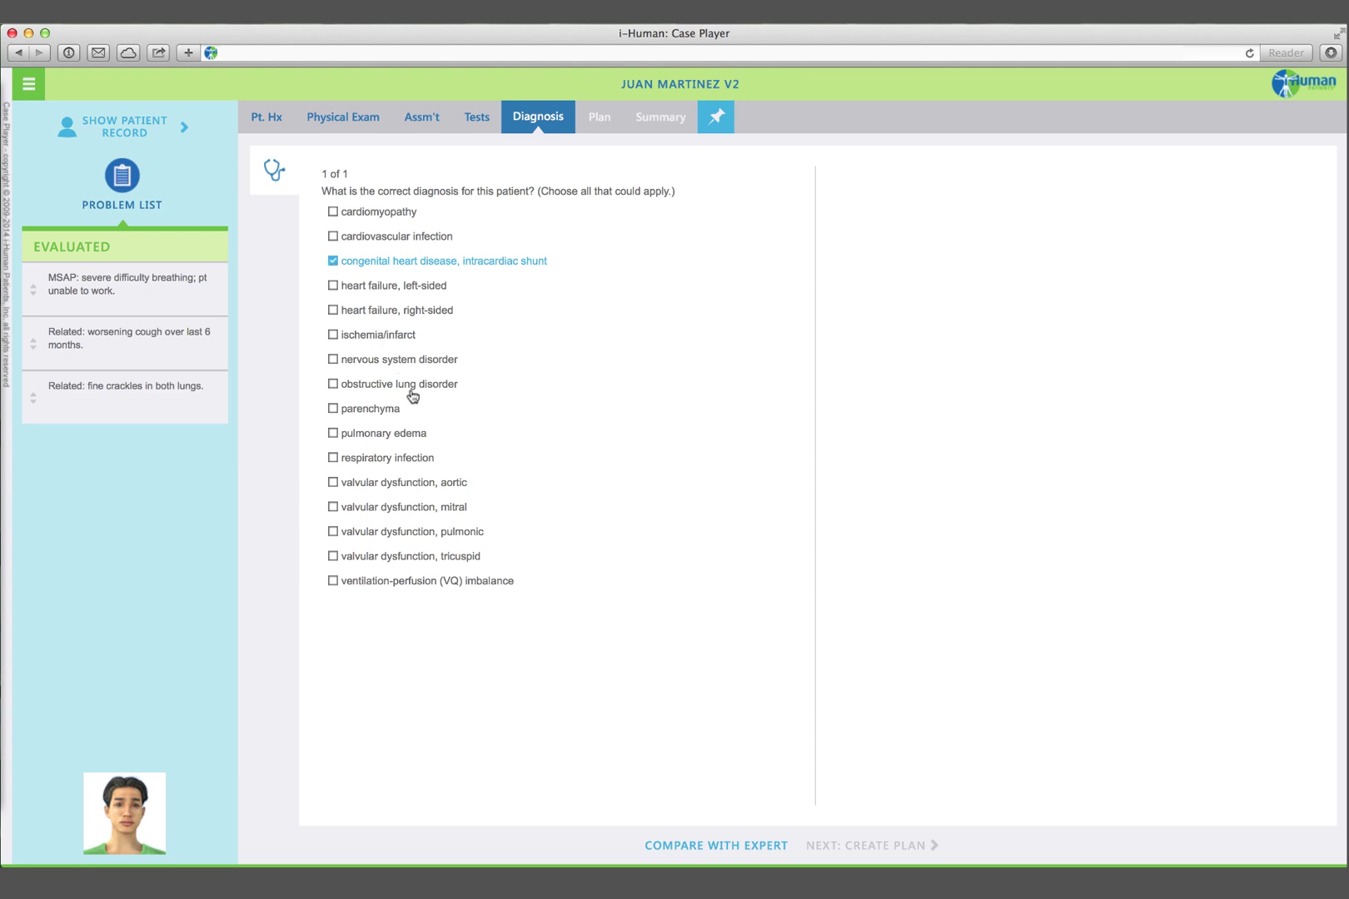
{"action": "left_click", "coordinate": [743, 846]}
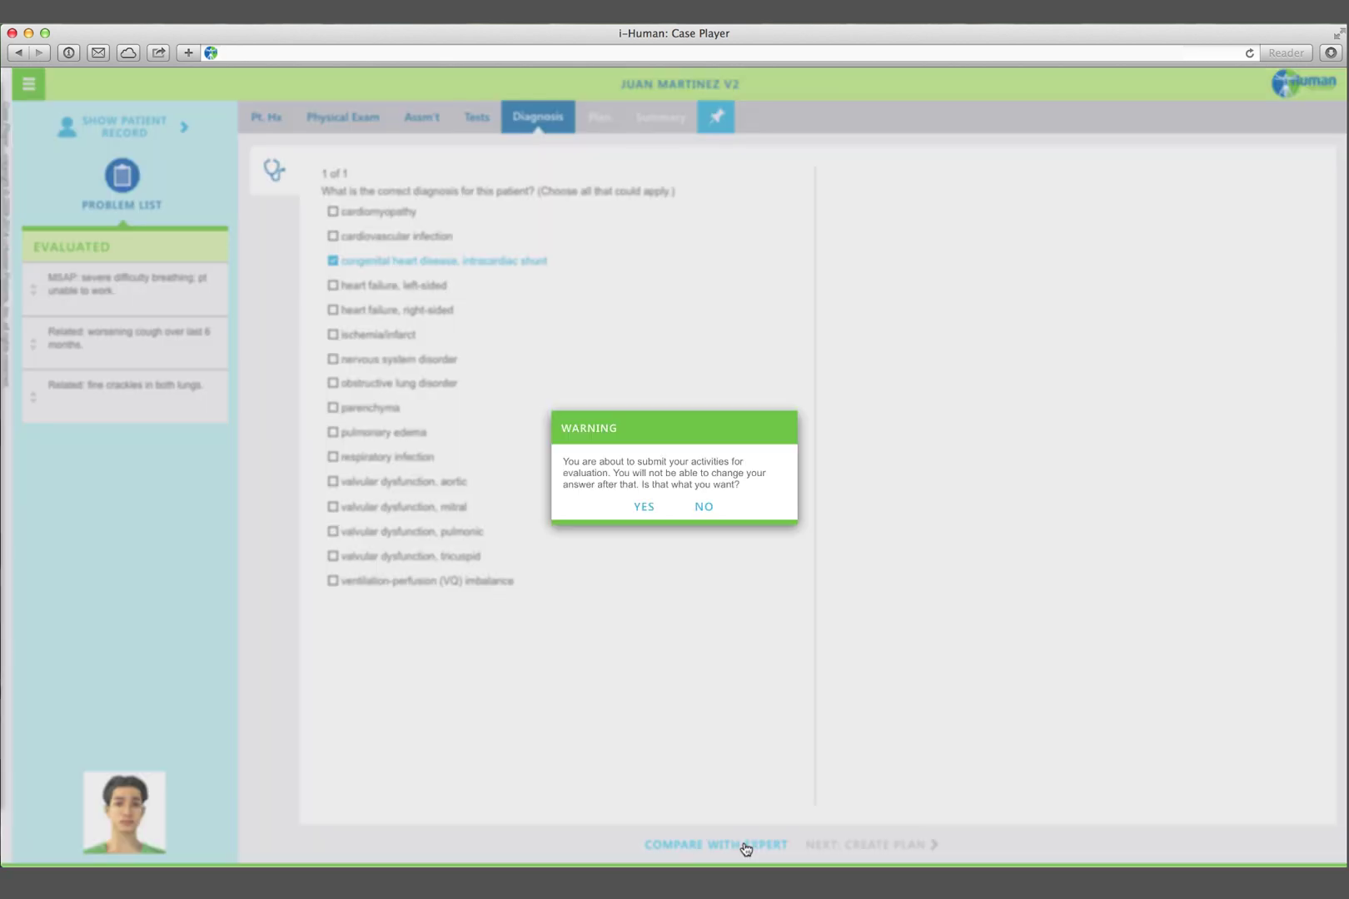
{"action": "left_click", "coordinate": [644, 508]}
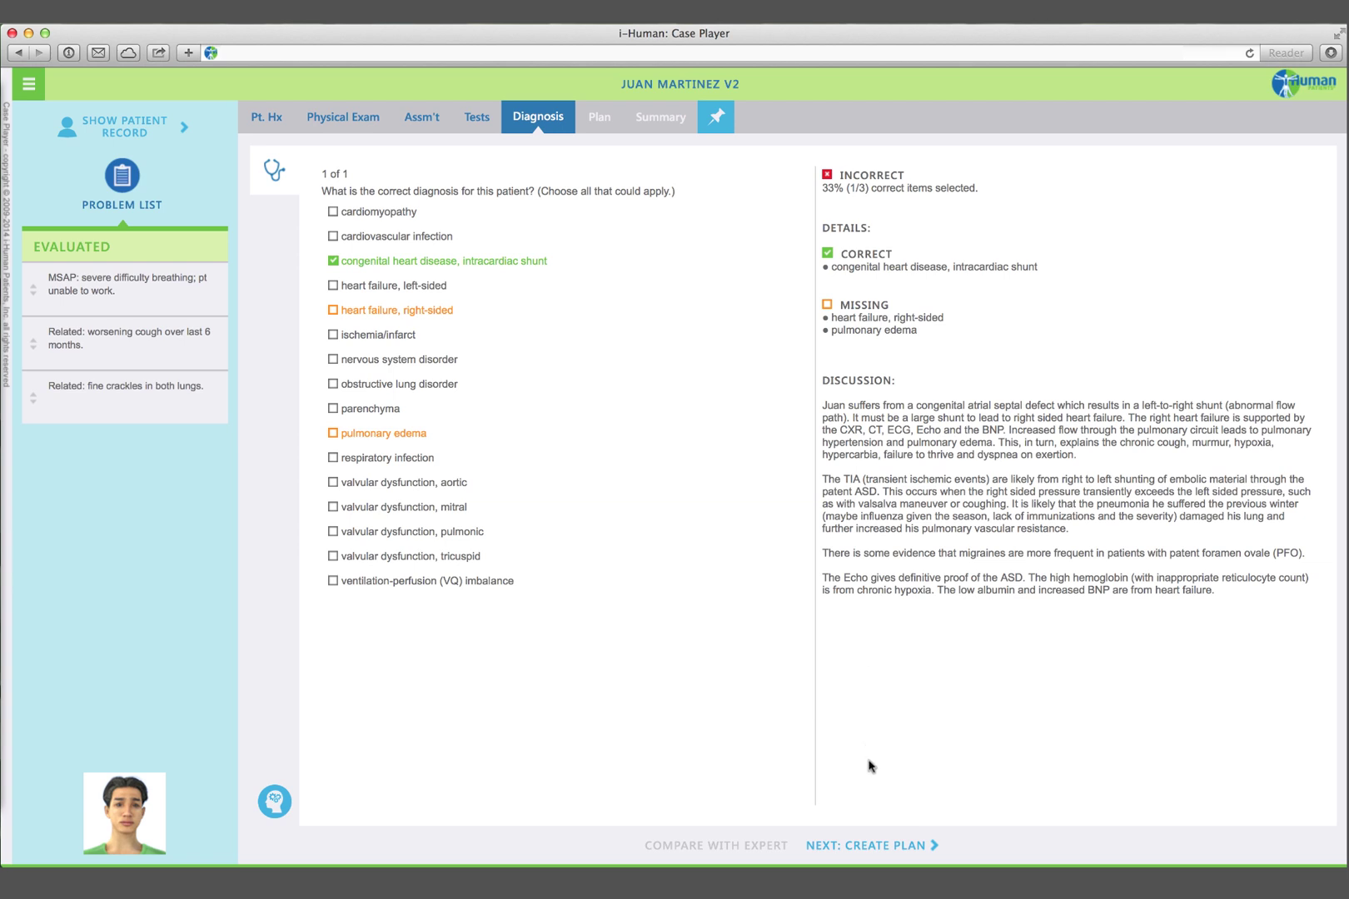
- Enter 'Heart surgery' as the plan, compare it with the expert's, then continue to the case summary
{"action": "left_click", "coordinate": [870, 845]}
{"action": "left_click", "coordinate": [554, 388]}
{"action": "type", "text": "Heart s"}
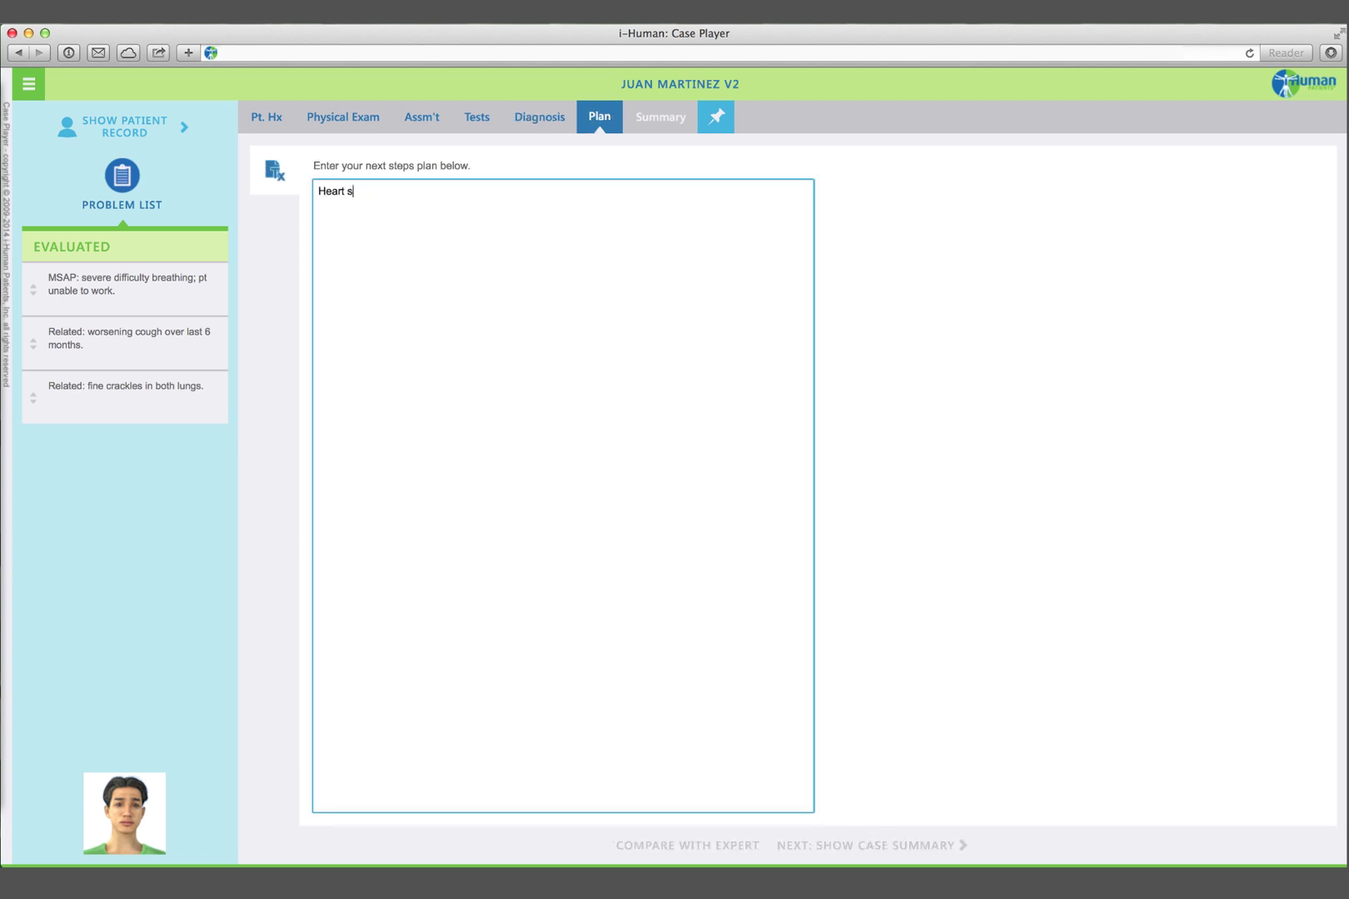
{"action": "type", "text": "urgery"}
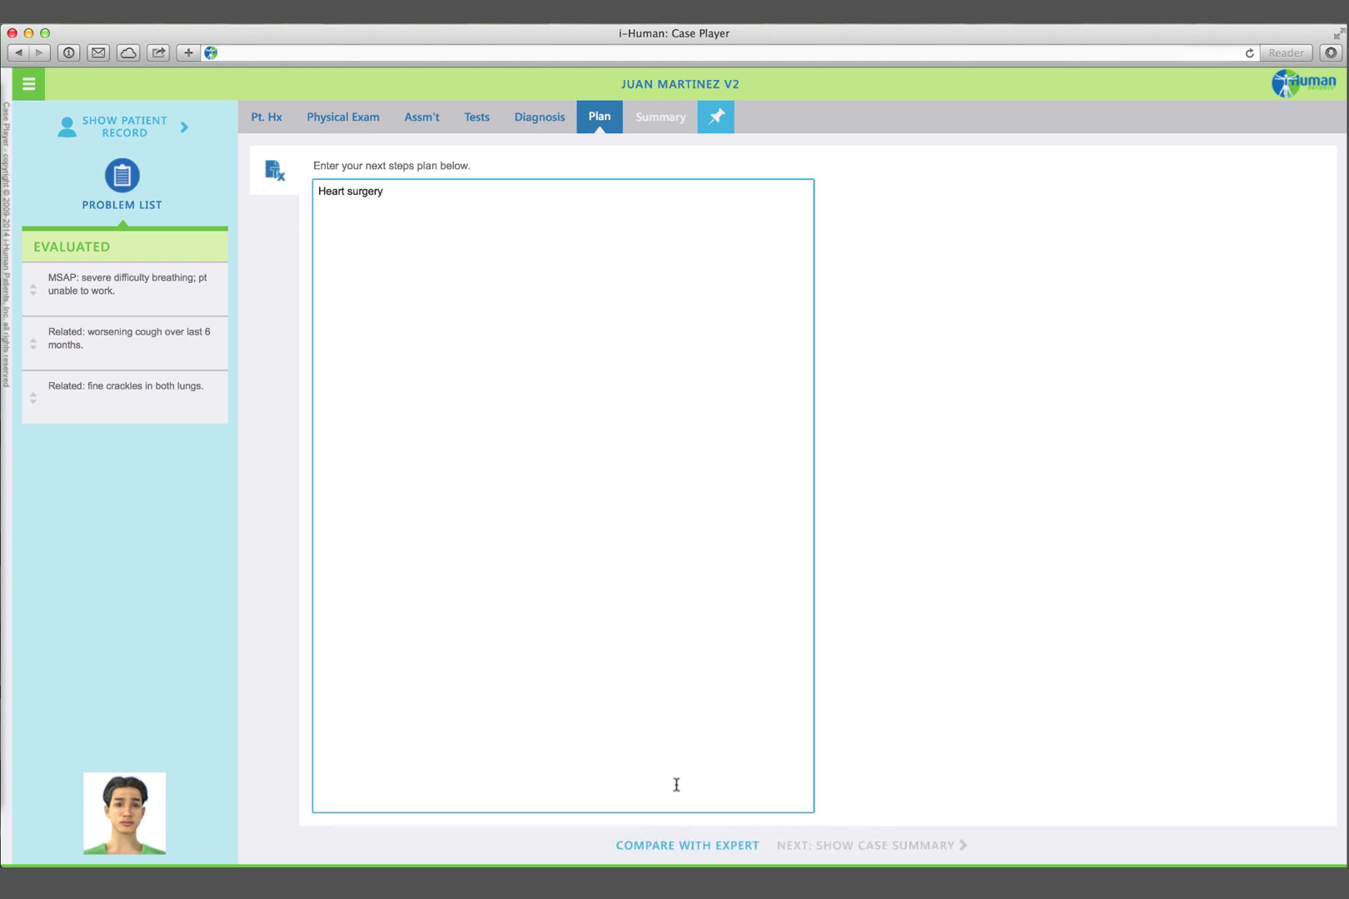
{"action": "left_click", "coordinate": [687, 845]}
{"action": "left_click", "coordinate": [648, 511]}
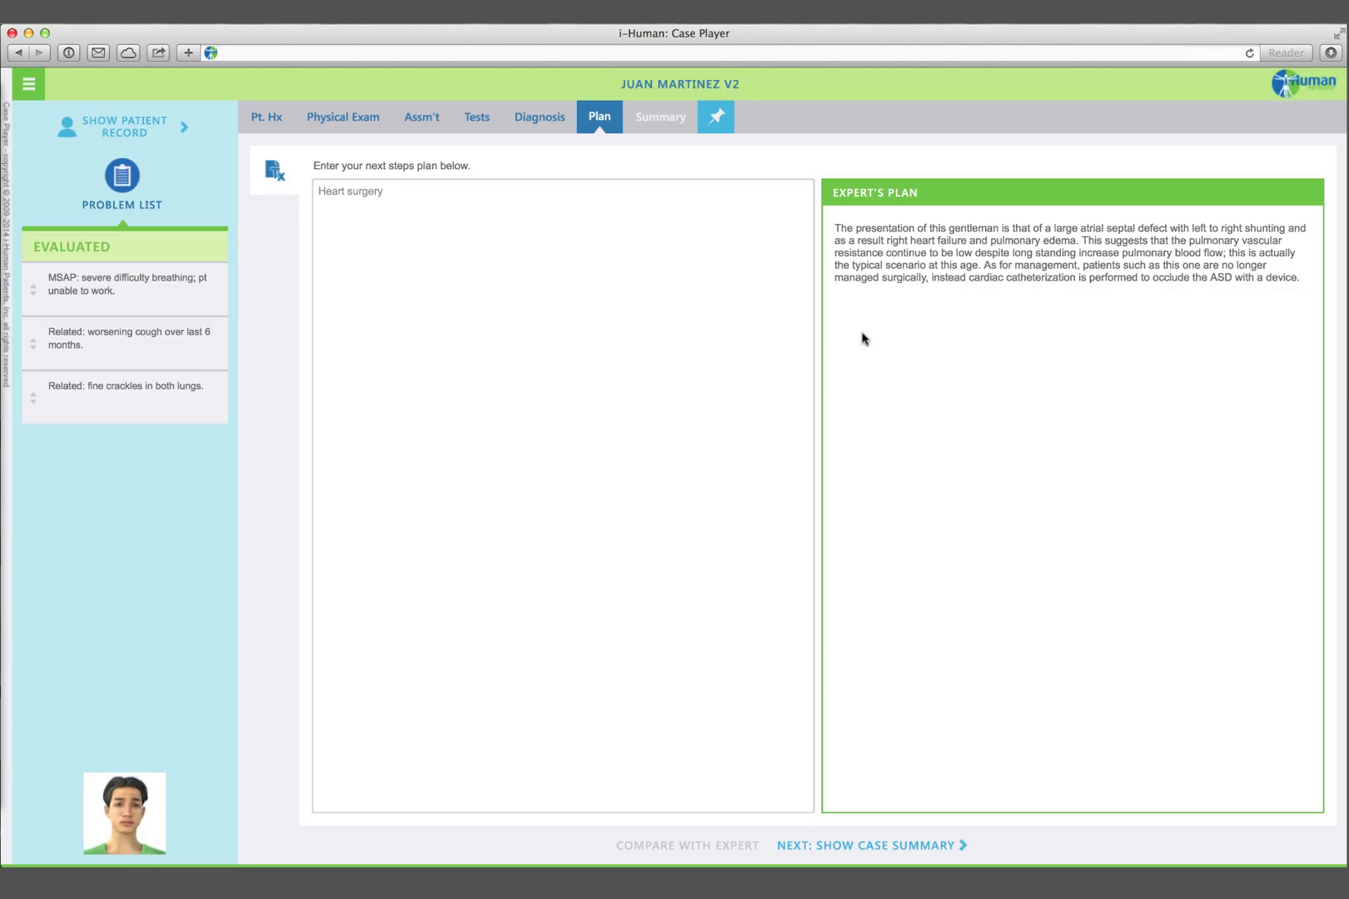
{"action": "left_click", "coordinate": [888, 846]}
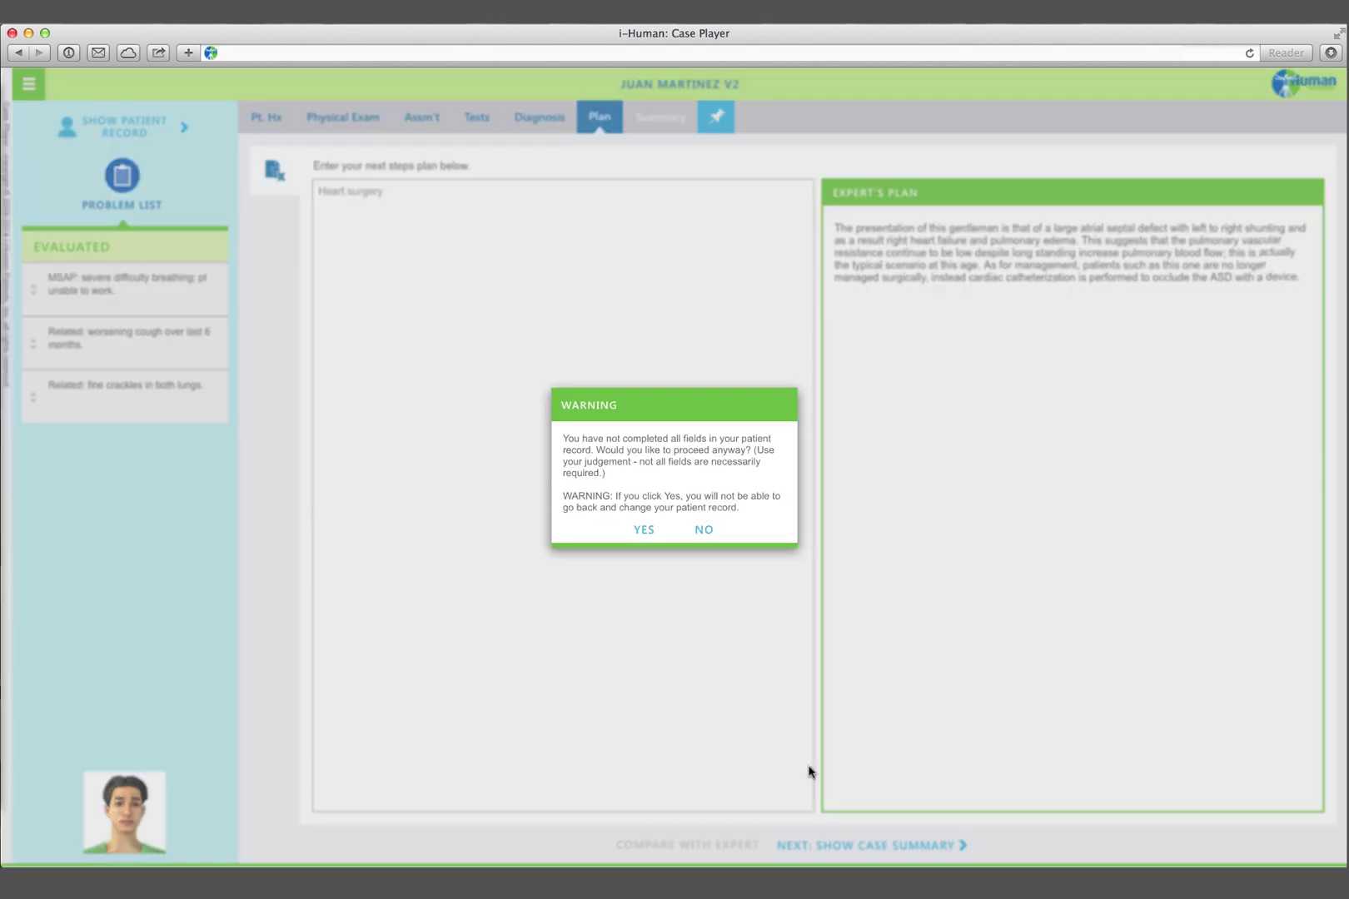
{"action": "left_click", "coordinate": [643, 529]}
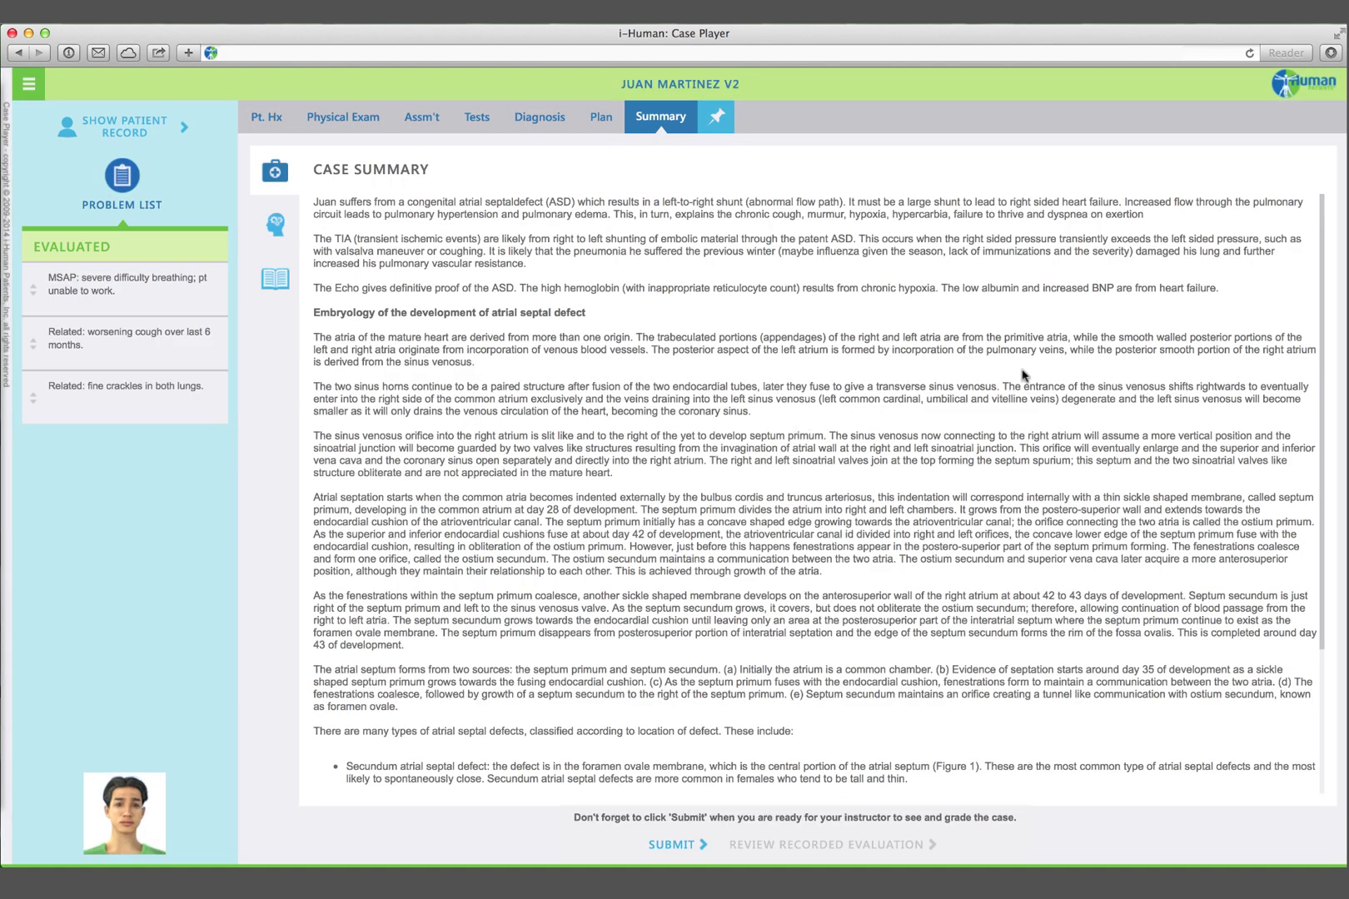
- Scroll the case summary, then view the exercise quiz results (0 of 15) and the references list
{"action": "scroll", "coordinate": [1293, 403], "scroll_direction": "down", "scroll_amount": 5}
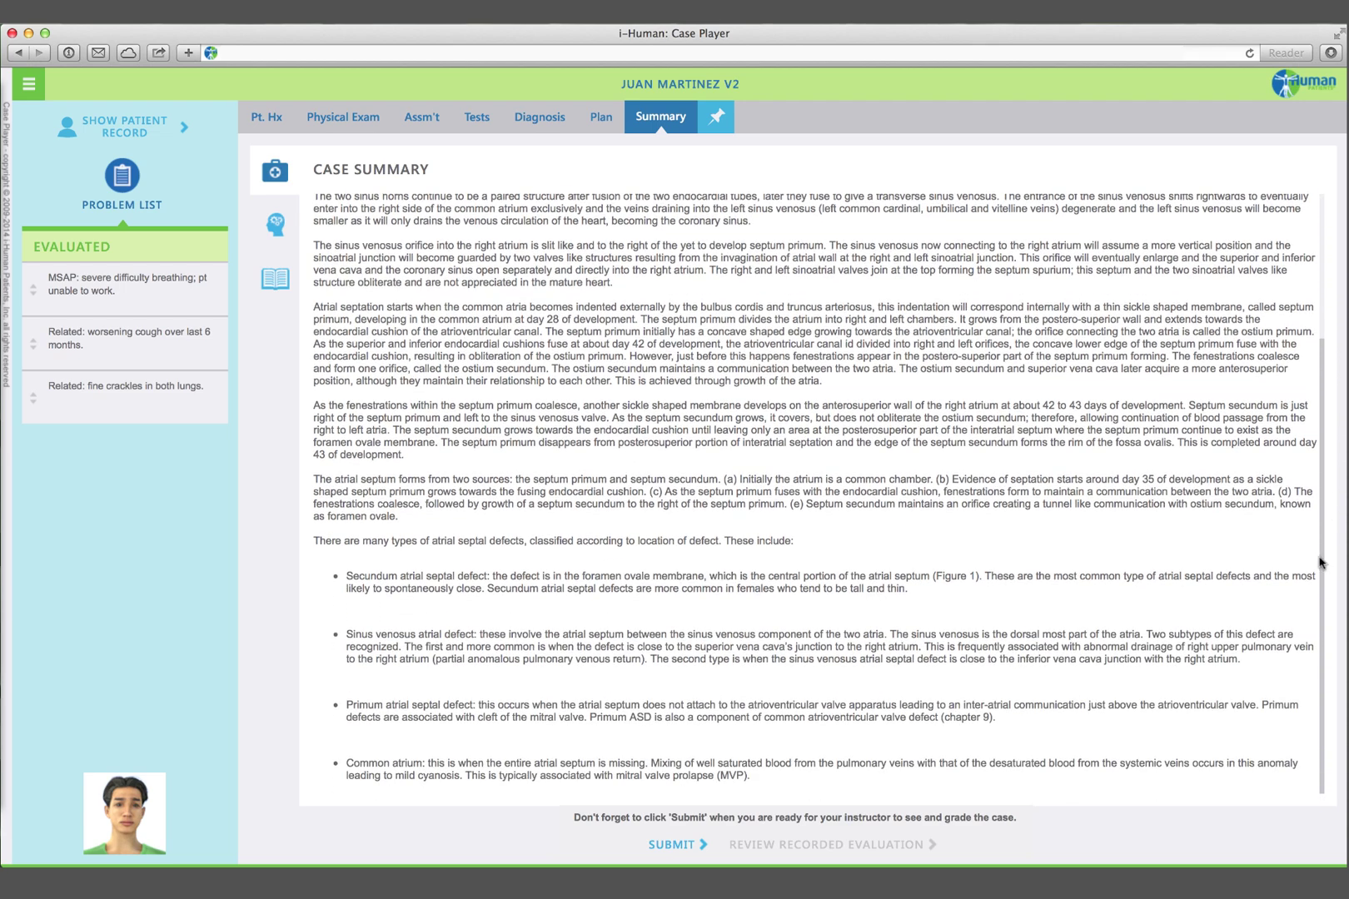
{"action": "scroll", "coordinate": [1307, 516], "scroll_direction": "up", "scroll_amount": 3}
{"action": "scroll", "coordinate": [1304, 470], "scroll_direction": "up", "scroll_amount": 2}
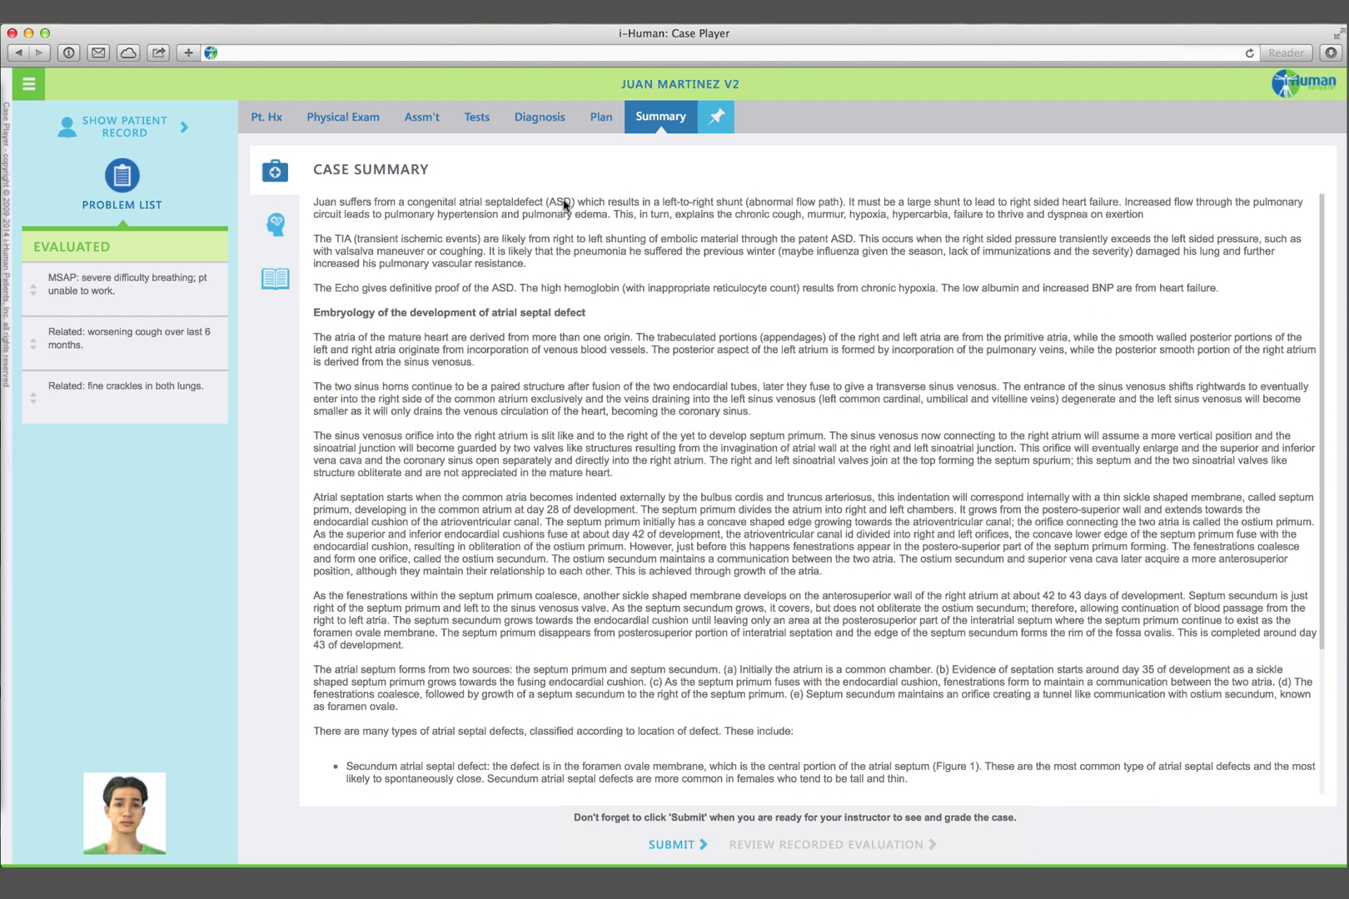
{"action": "left_click", "coordinate": [276, 225]}
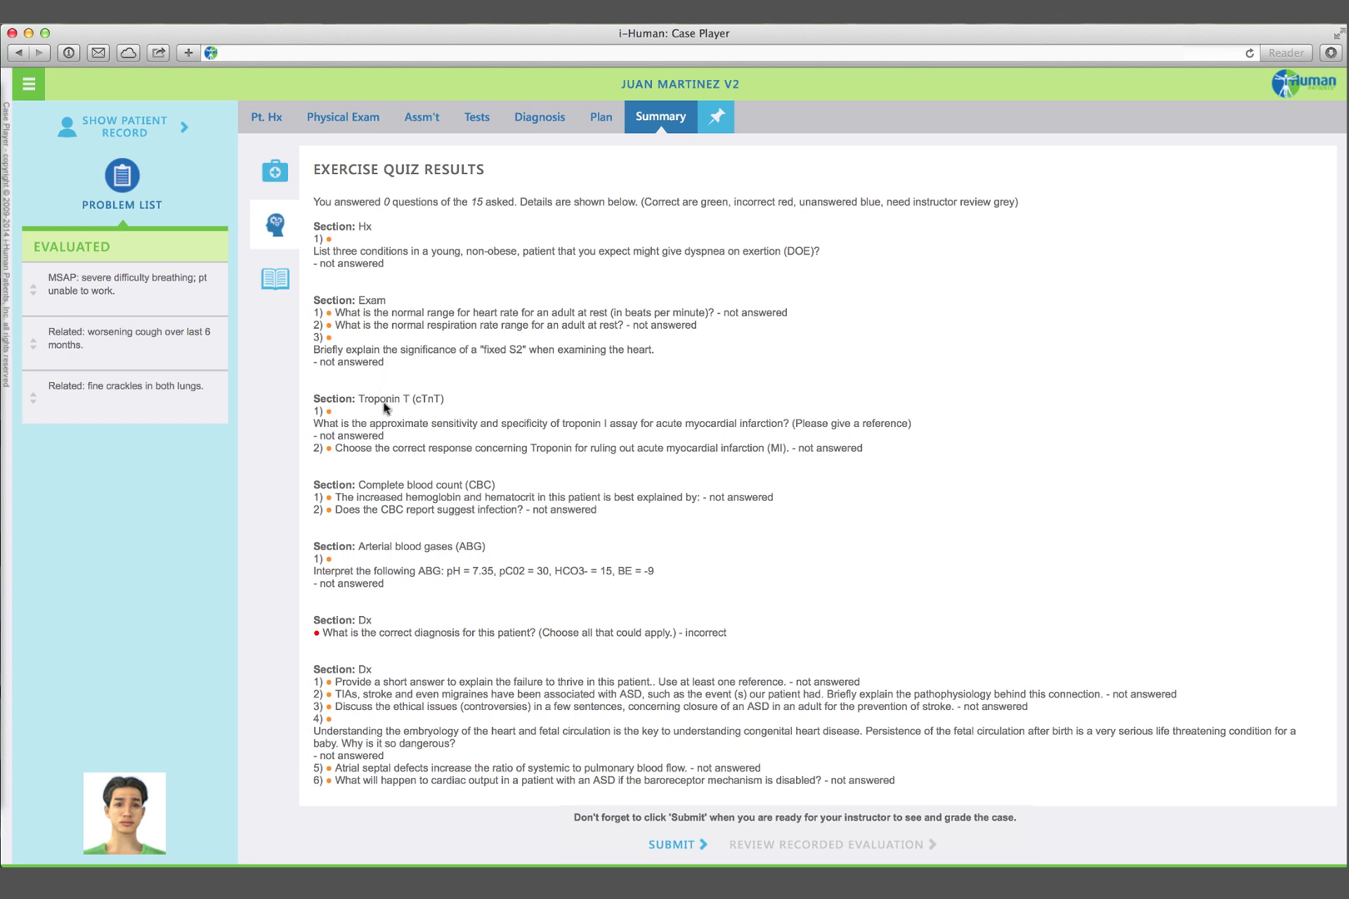
{"action": "left_click", "coordinate": [288, 298]}
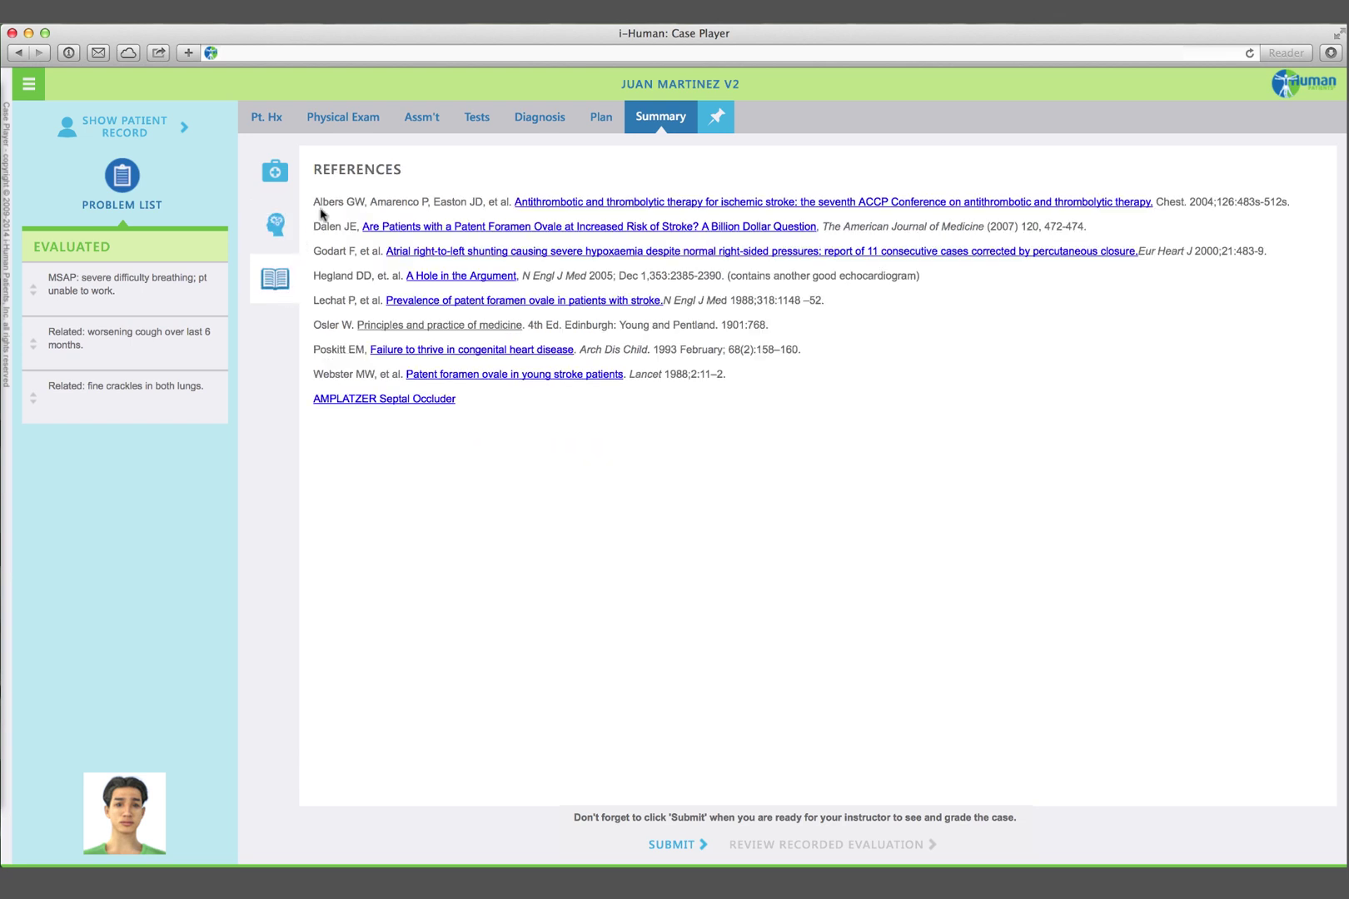